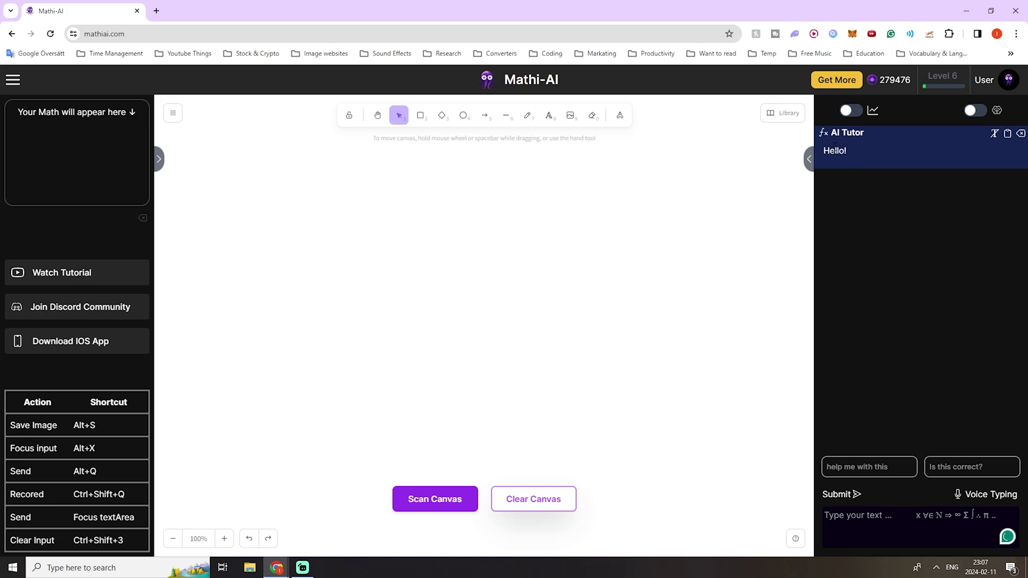
- Handwrite the expression 4 + 4 on the whiteboard and scan the canvas to convert it into math
{"action": "left_click", "coordinate": [527, 115]}
{"action": "mouse_move", "coordinate": [368, 272]}
{"action": "left_mouse_down"}
{"action": "mouse_move", "coordinate": [404, 271]}
{"action": "mouse_move", "coordinate": [406, 349]}
{"action": "left_mouse_up"}
{"action": "left_click_drag", "start_coordinate": [454, 287], "coordinate": [447, 331]}
{"action": "left_click_drag", "start_coordinate": [437, 308], "coordinate": [472, 310]}
{"action": "mouse_move", "coordinate": [501, 277]}
{"action": "left_mouse_down"}
{"action": "mouse_move", "coordinate": [530, 310]}
{"action": "mouse_move", "coordinate": [523, 369]}
{"action": "left_mouse_up"}
{"action": "left_click", "coordinate": [463, 506]}
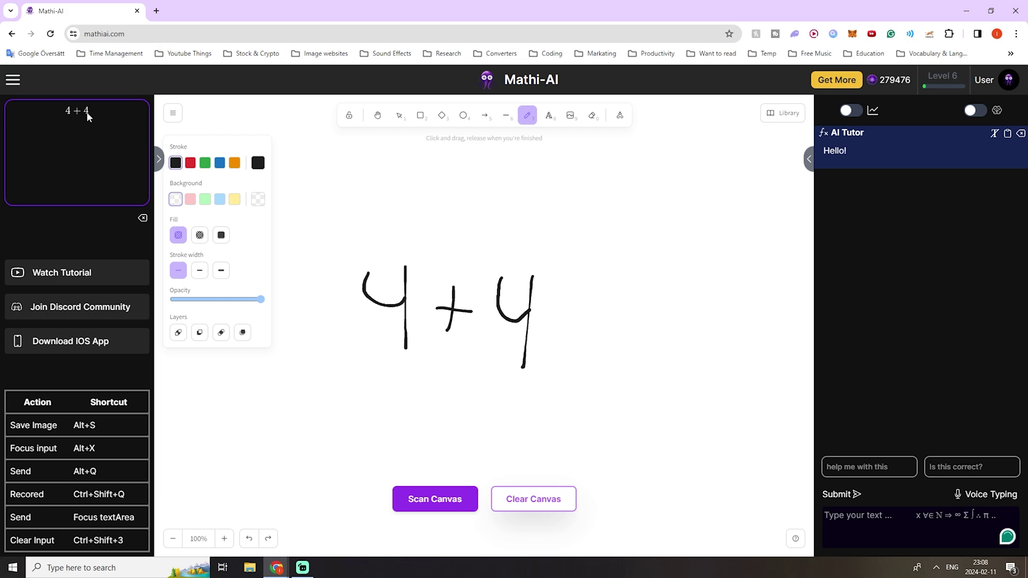
- Send the message "Help" to the AI tutor about the scanned 4 + 4 expression
{"action": "key", "text": "alt+x"}
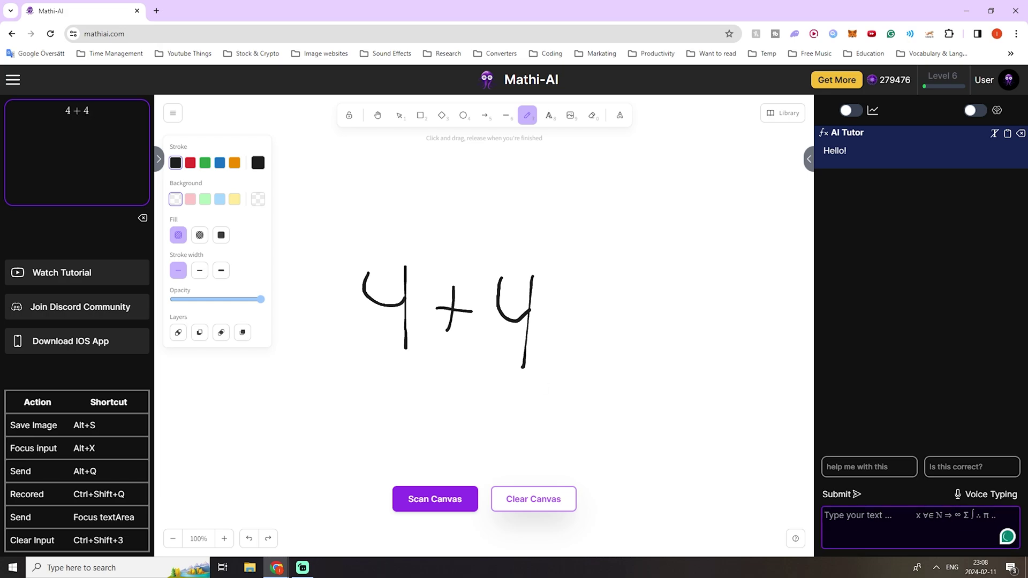
{"action": "type", "text": "Help"}
{"action": "key", "text": "Return"}
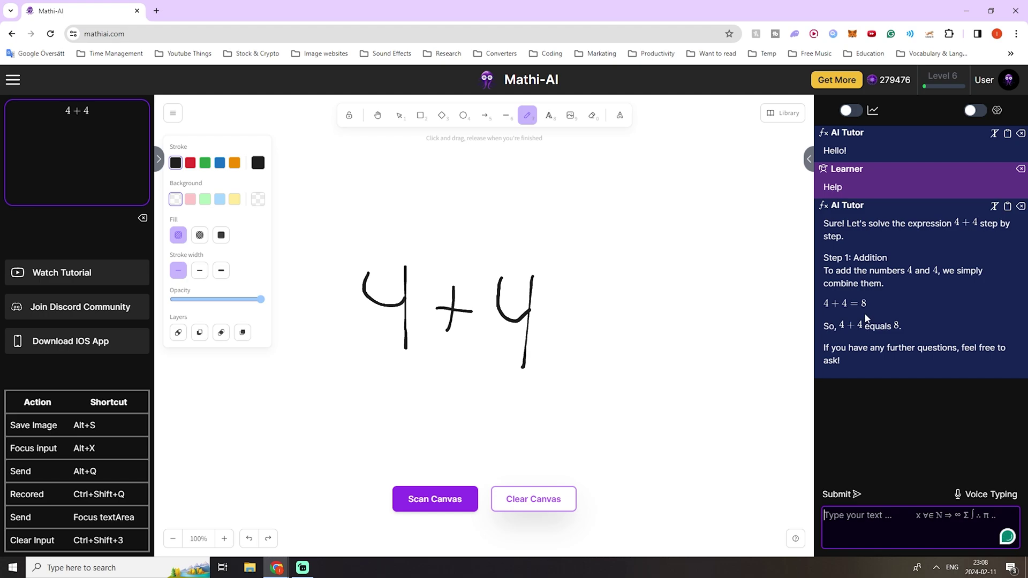
- Clear the canvas and handwrite the equation x² − 6x + 8 = −1 across the whiteboard
{"action": "left_click", "coordinate": [546, 500]}
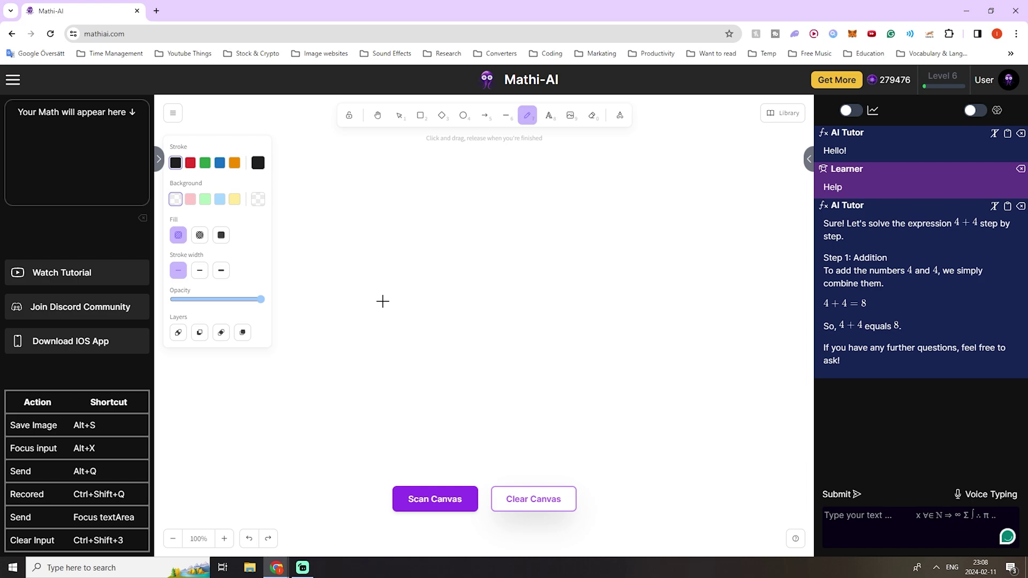
{"action": "left_click_drag", "start_coordinate": [411, 278], "coordinate": [369, 331]}
{"action": "left_click_drag", "start_coordinate": [364, 277], "coordinate": [431, 328]}
{"action": "left_click_drag", "start_coordinate": [426, 263], "coordinate": [480, 281]}
{"action": "scroll", "coordinate": [420, 330], "scroll_direction": "right", "scroll_amount": 1}
{"action": "left_click_drag", "start_coordinate": [421, 320], "coordinate": [464, 315]}
{"action": "left_click_drag", "start_coordinate": [512, 284], "coordinate": [487, 317]}
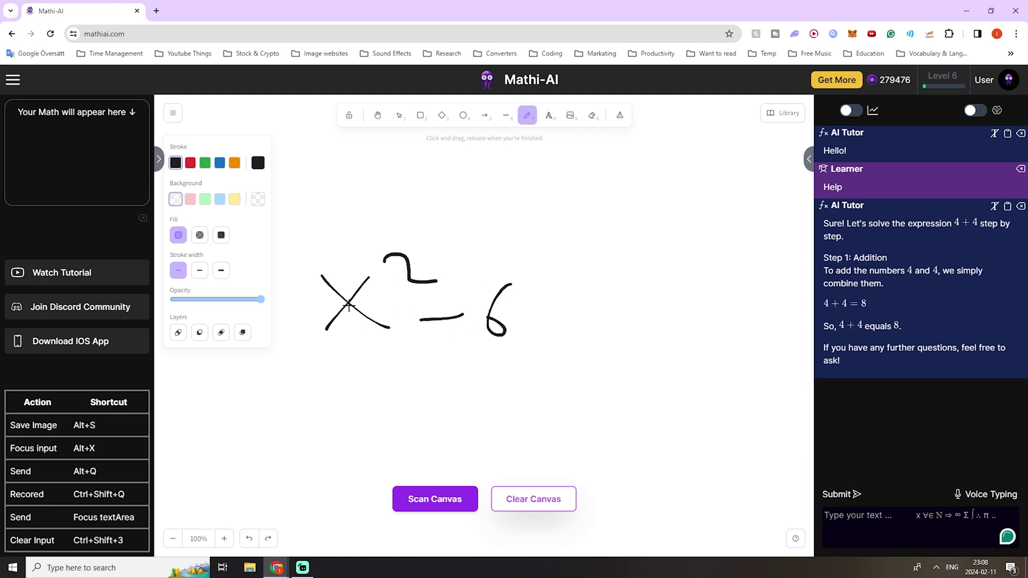
{"action": "mouse_move", "coordinate": [561, 302]}
{"action": "left_mouse_down"}
{"action": "mouse_move", "coordinate": [527, 338]}
{"action": "mouse_move", "coordinate": [574, 337]}
{"action": "mouse_move", "coordinate": [616, 319]}
{"action": "left_mouse_up"}
{"action": "left_click_drag", "start_coordinate": [593, 299], "coordinate": [598, 340]}
{"action": "mouse_move", "coordinate": [658, 295]}
{"action": "left_mouse_down"}
{"action": "mouse_move", "coordinate": [641, 293]}
{"action": "mouse_move", "coordinate": [686, 331]}
{"action": "left_mouse_up"}
{"action": "left_click_drag", "start_coordinate": [669, 316], "coordinate": [719, 315]}
{"action": "left_click_drag", "start_coordinate": [742, 289], "coordinate": [750, 331]}
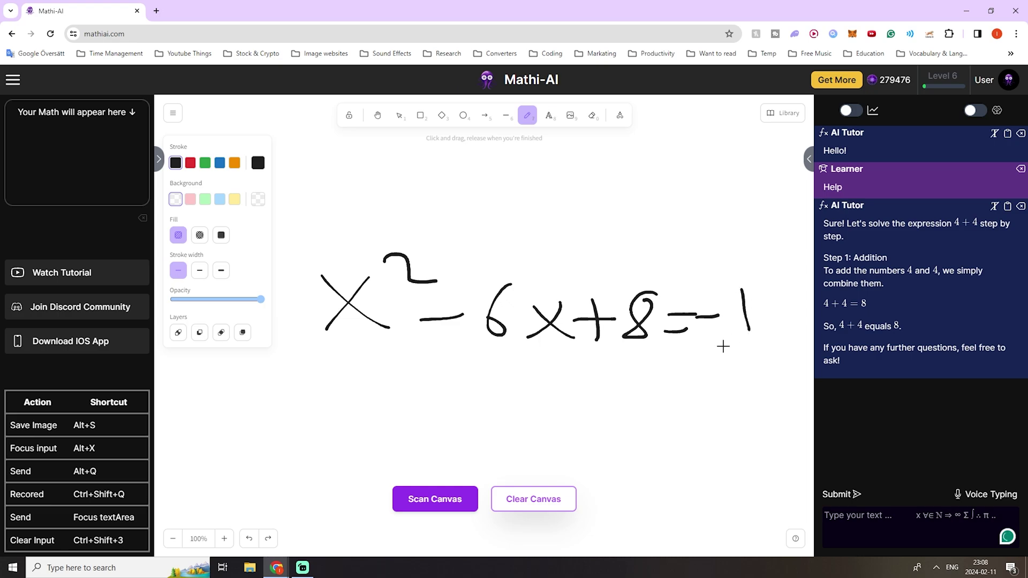
- Scan the handwritten quadratic equation, send "Help" to the AI tutor and read through its solution
{"action": "left_click", "coordinate": [456, 498]}
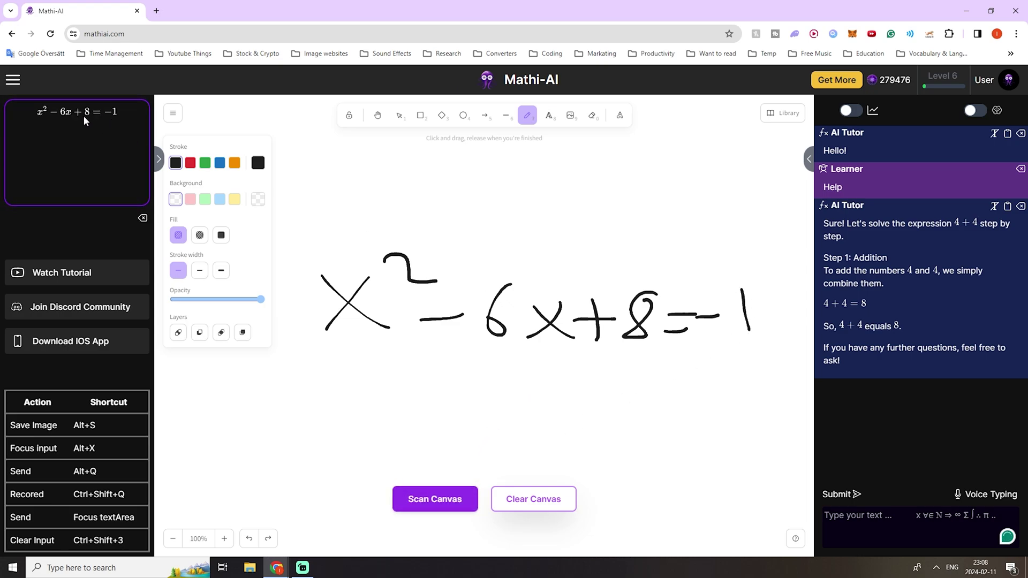
{"action": "left_click", "coordinate": [910, 527]}
{"action": "type", "text": "Help"}
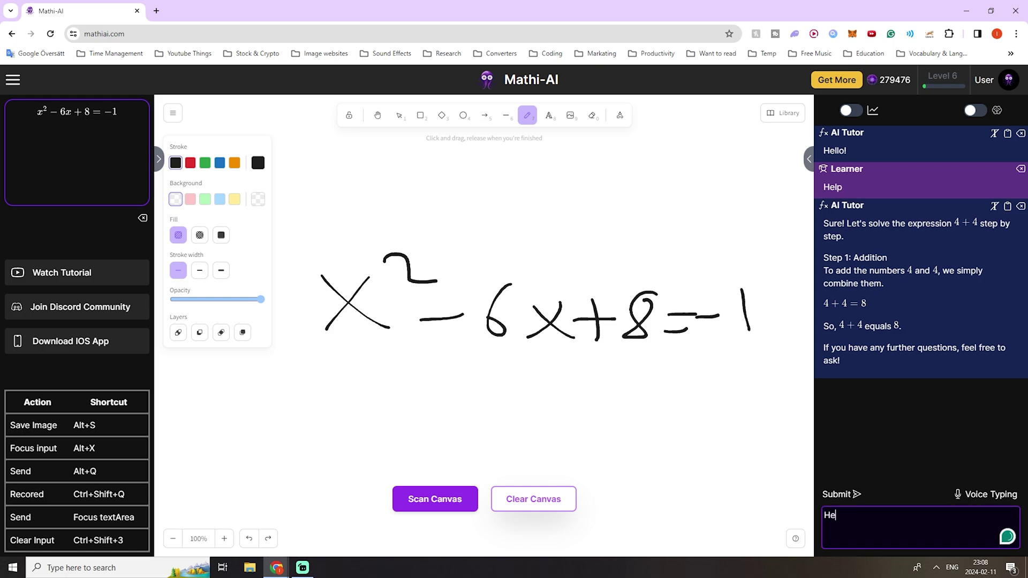
{"action": "key", "text": "Return"}
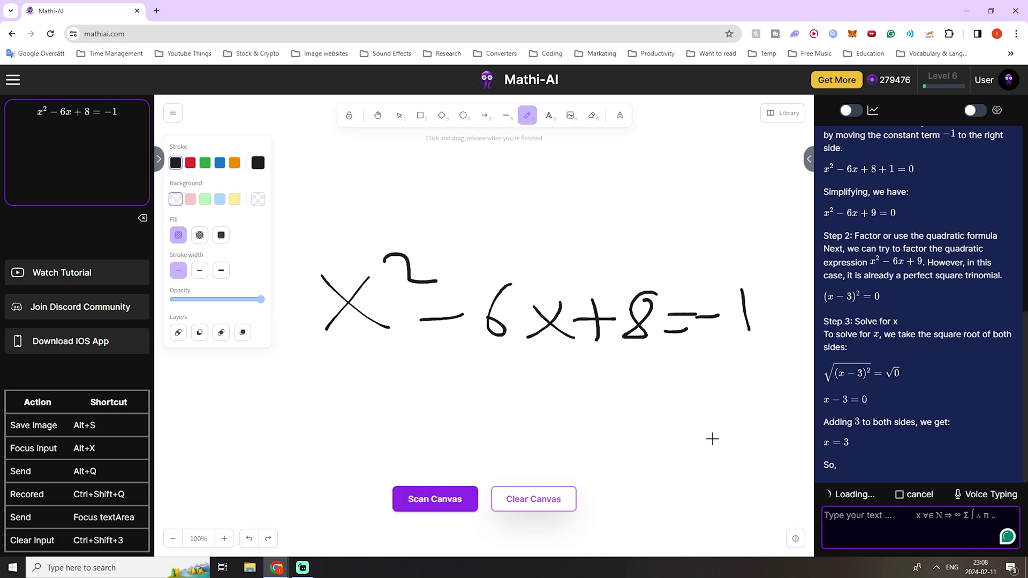
{"action": "scroll", "coordinate": [880, 436], "scroll_direction": "up", "scroll_amount": 2}
{"action": "scroll", "coordinate": [883, 433], "scroll_direction": "down", "scroll_amount": 2}
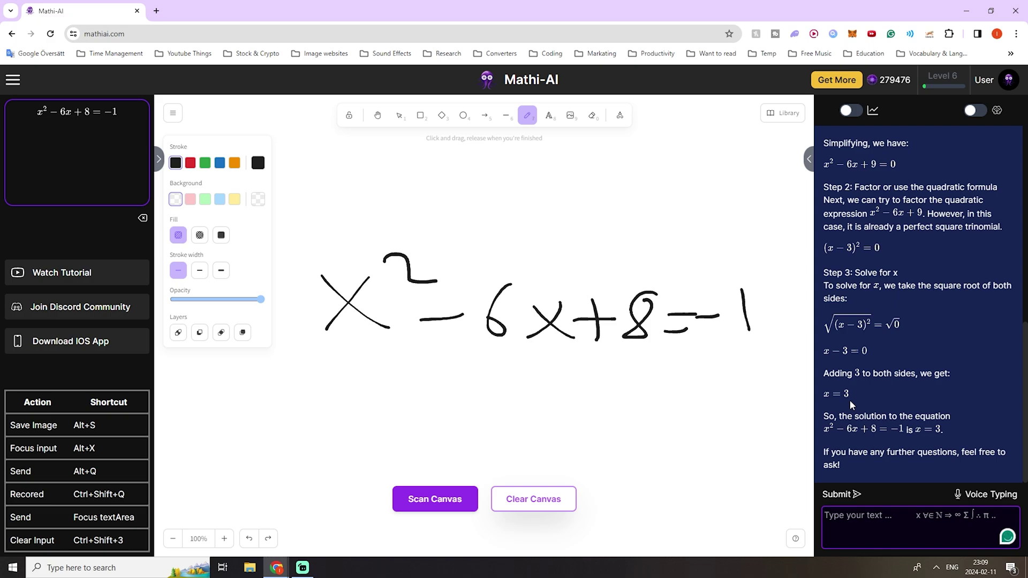
- Change the language of the AI tutor to Swedish in the settings
{"action": "left_click", "coordinate": [16, 82]}
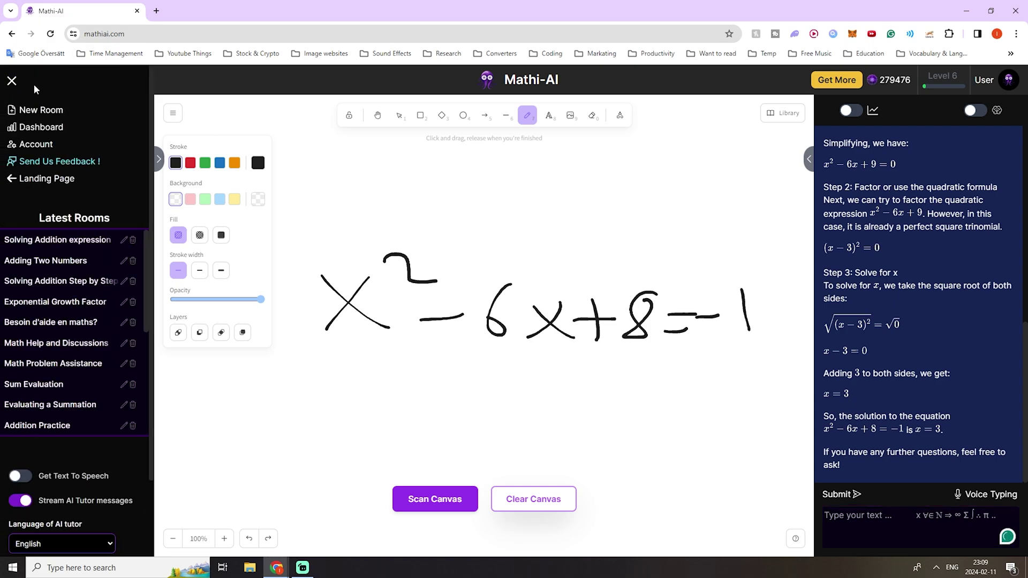
{"action": "scroll", "coordinate": [69, 241], "scroll_direction": "down", "scroll_amount": 2}
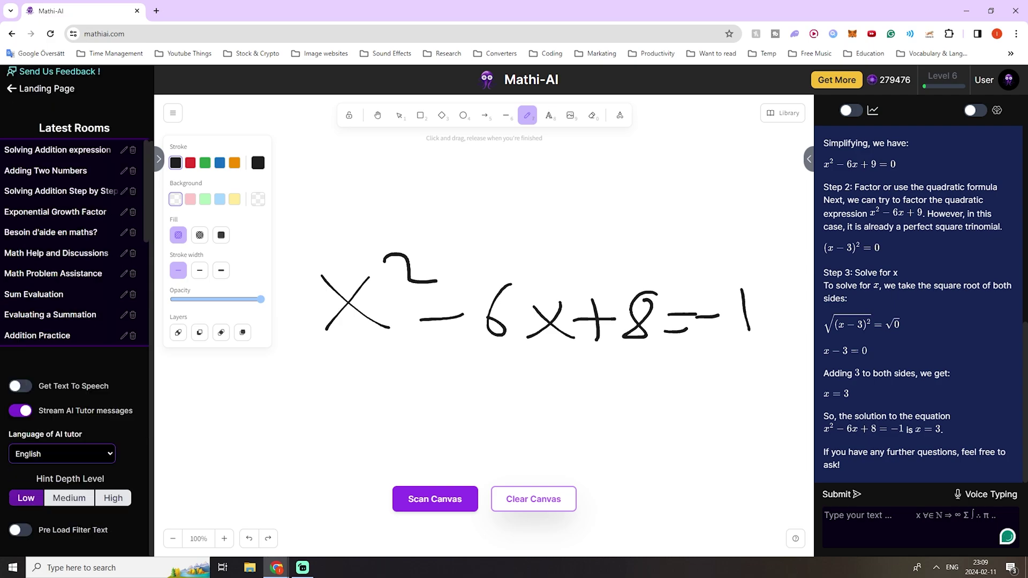
{"action": "left_click", "coordinate": [88, 452]}
{"action": "key", "text": "Down"}
{"action": "key", "text": "Down"}
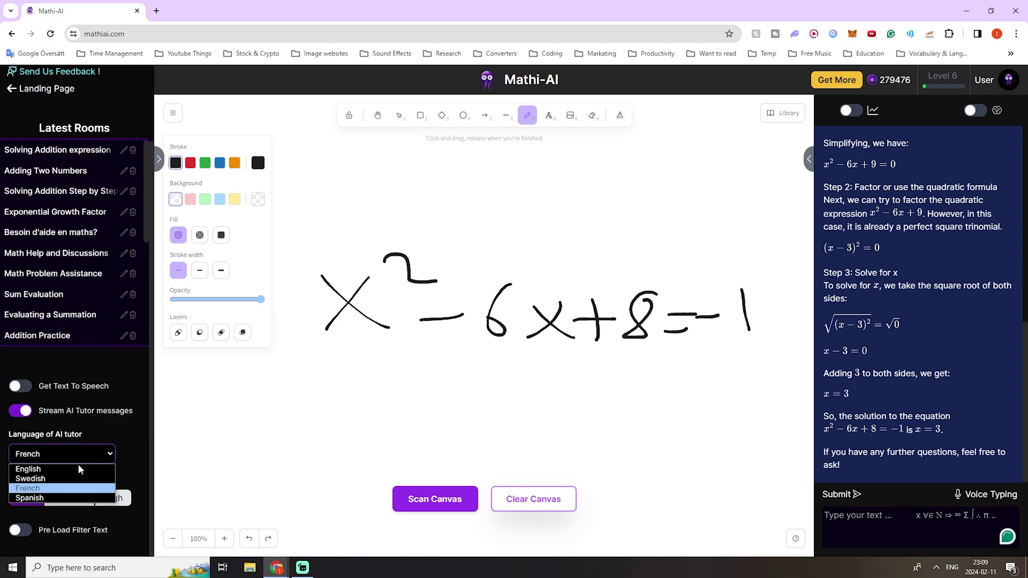
{"action": "key", "text": "Down"}
{"action": "key", "text": "Up"}
{"action": "key", "text": "Up"}
{"action": "key", "text": "Up"}
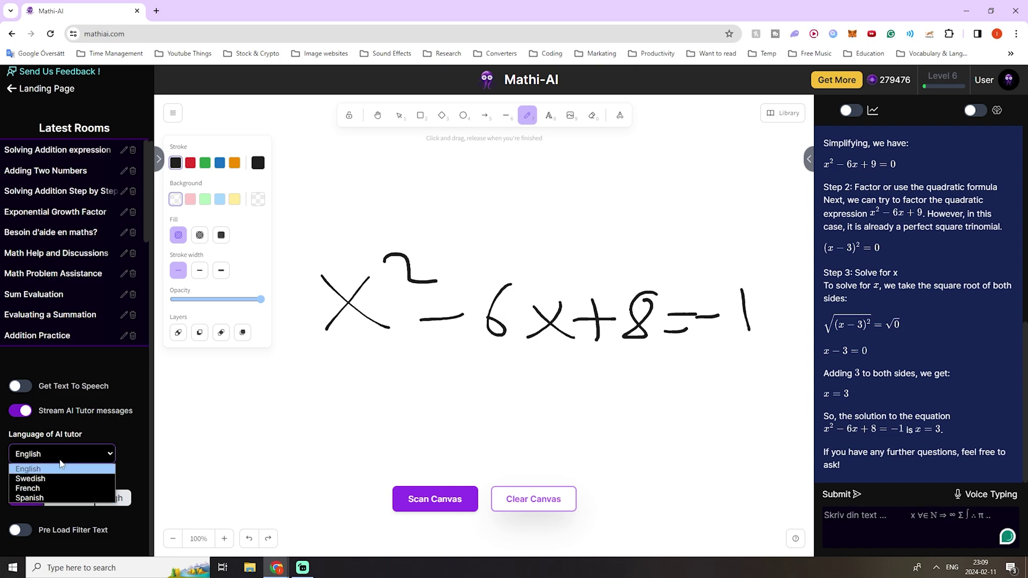
{"action": "key", "text": "Down"}
{"action": "key", "text": "Return"}
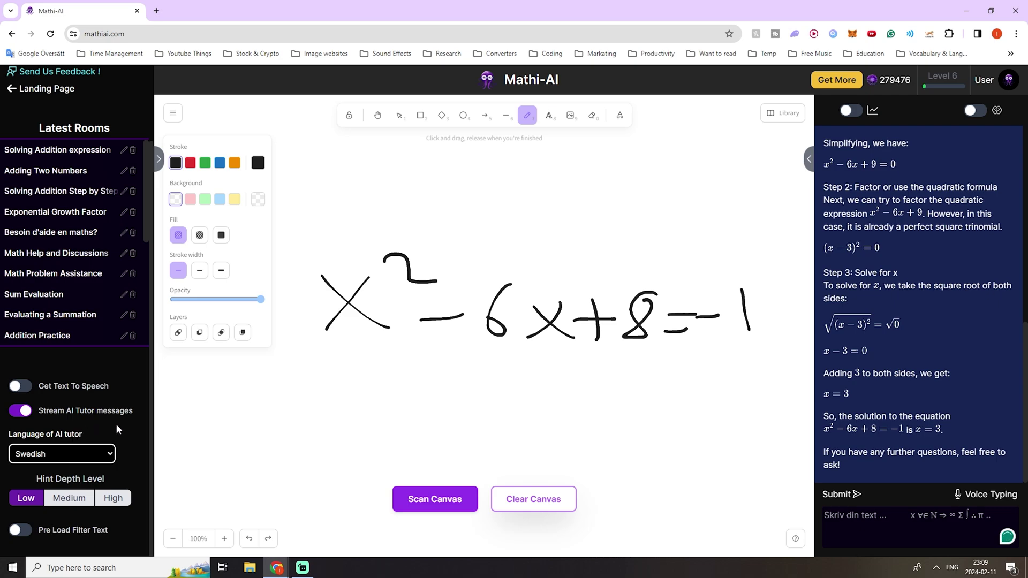
- Start a new room, close the settings and send "Hej !" to the AI tutor
{"action": "scroll", "coordinate": [116, 423], "scroll_direction": "up", "scroll_amount": 3}
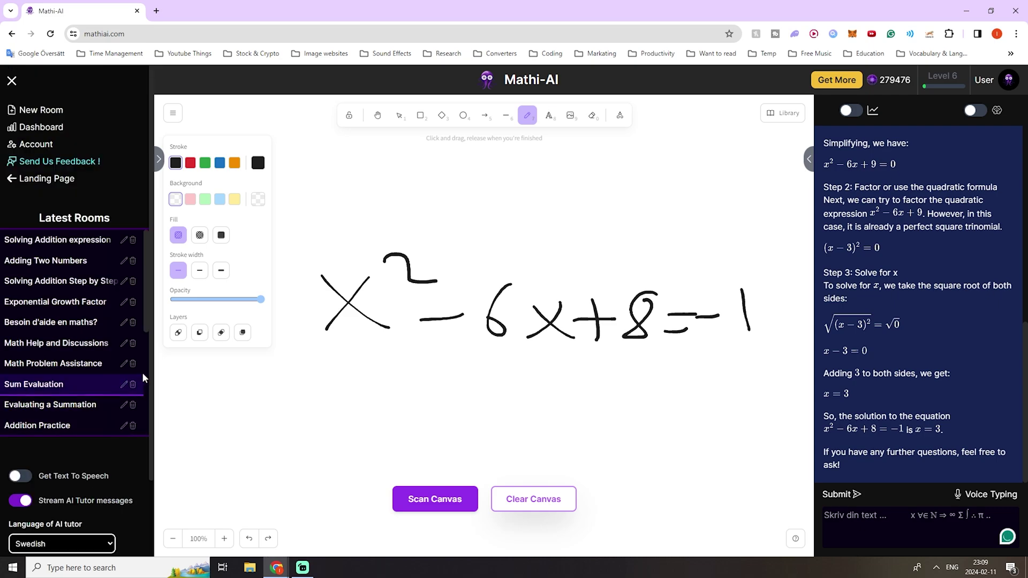
{"action": "left_click", "coordinate": [54, 117]}
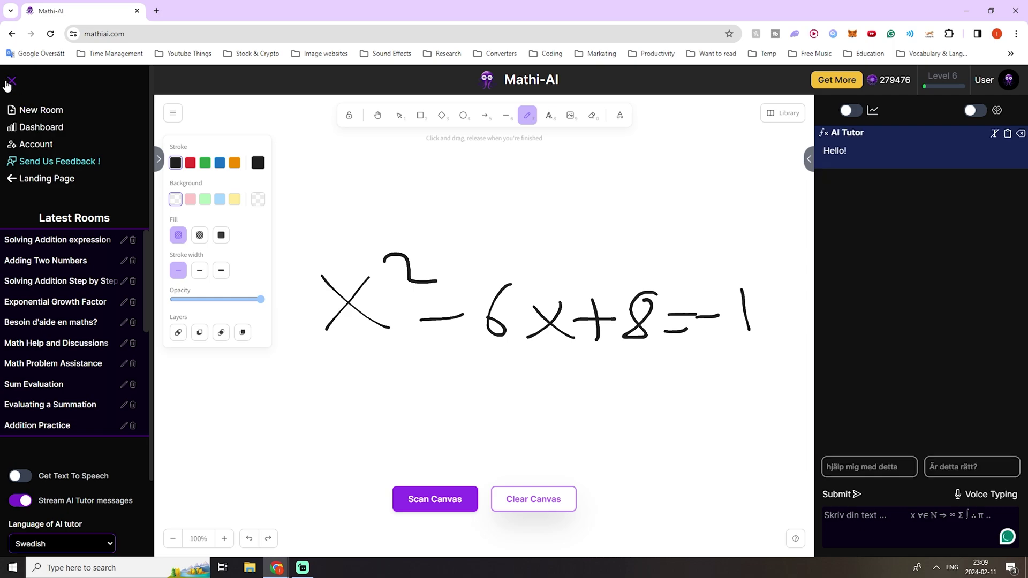
{"action": "left_click", "coordinate": [12, 82]}
{"action": "left_click", "coordinate": [961, 528]}
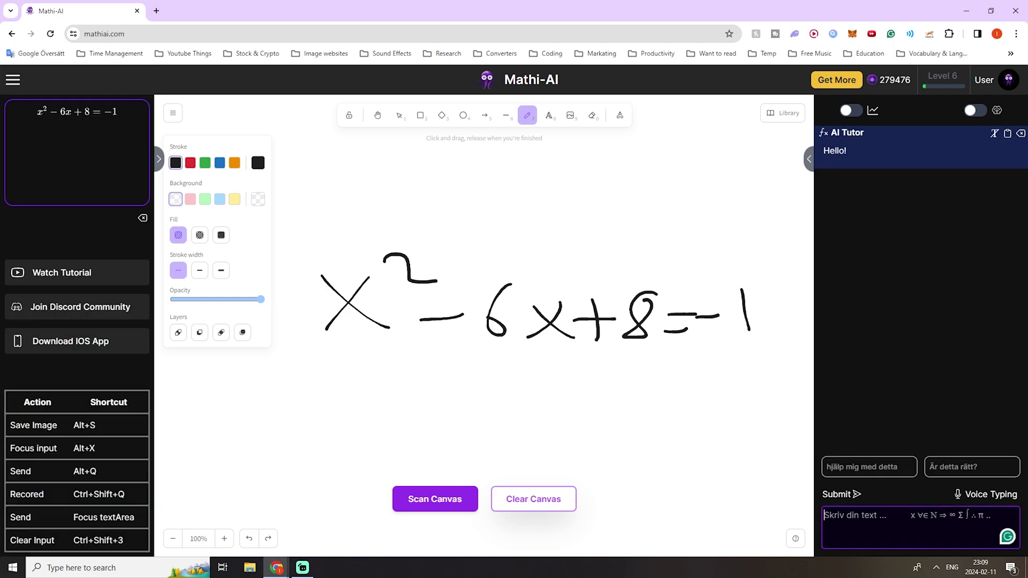
{"action": "type", "text": "Hej !"}
{"action": "key", "text": "Return"}
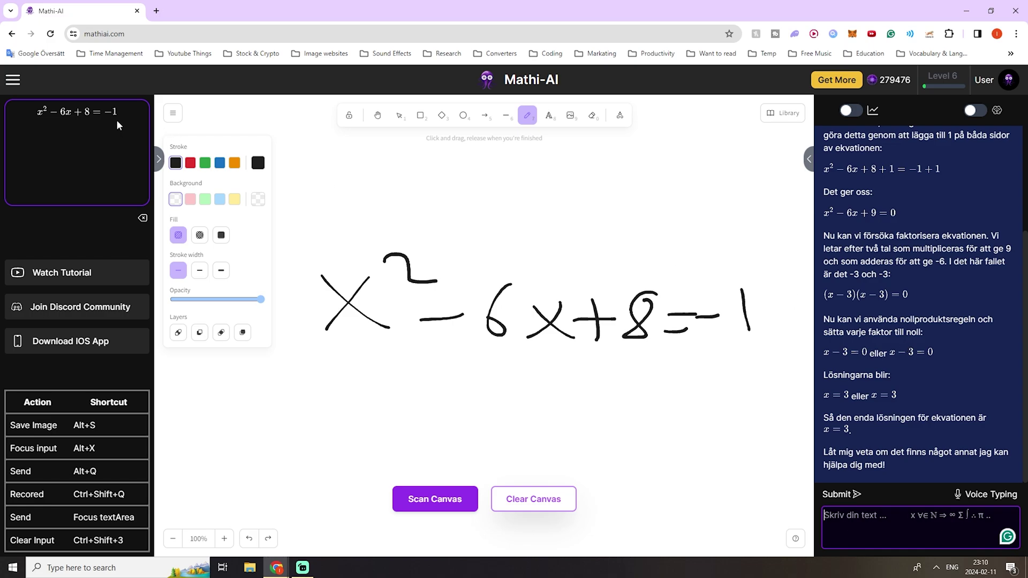
- Clear the scanned math context and erase everything on the whiteboard canvas
{"action": "left_click", "coordinate": [143, 220]}
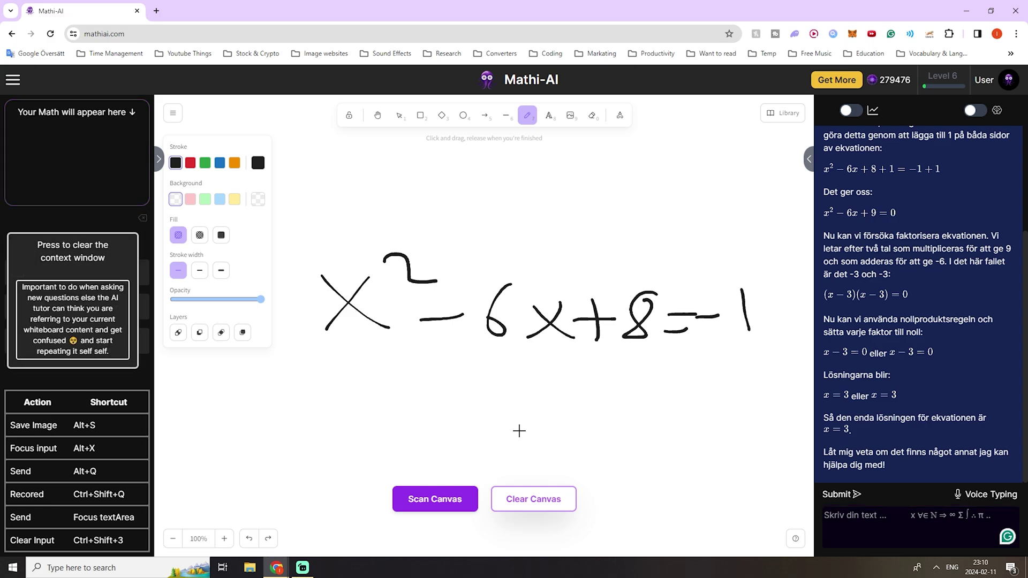
{"action": "left_click", "coordinate": [530, 498]}
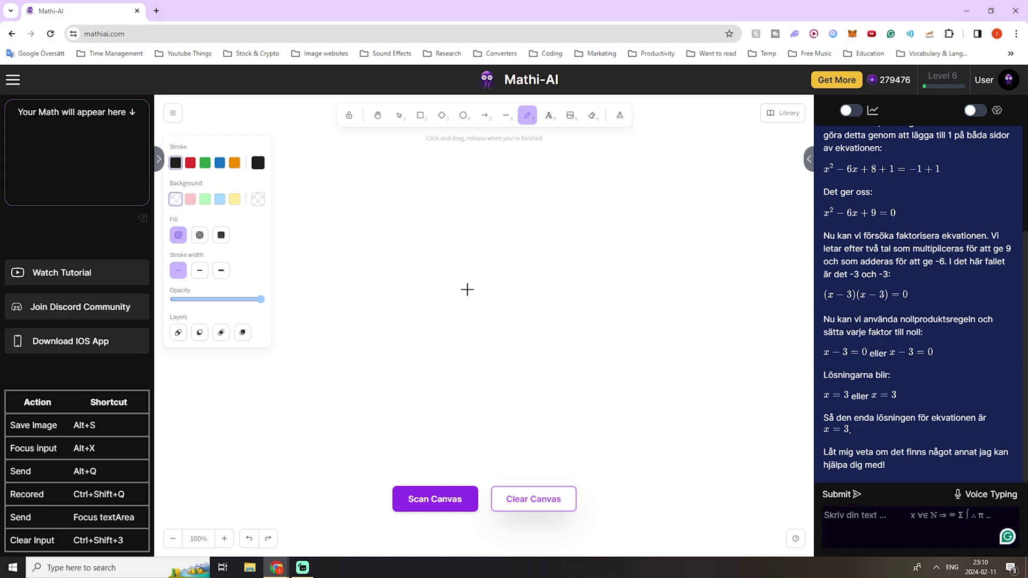
- Reselect Swedish as the AI tutor's language and return to the message box
{"action": "left_click", "coordinate": [12, 79]}
{"action": "left_click", "coordinate": [69, 454]}
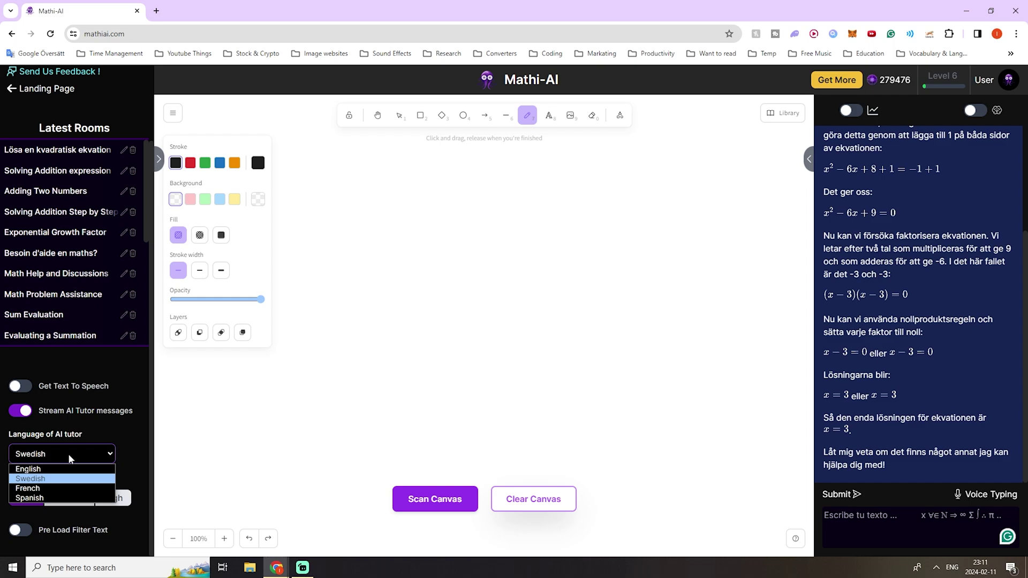
{"action": "left_click", "coordinate": [69, 478]}
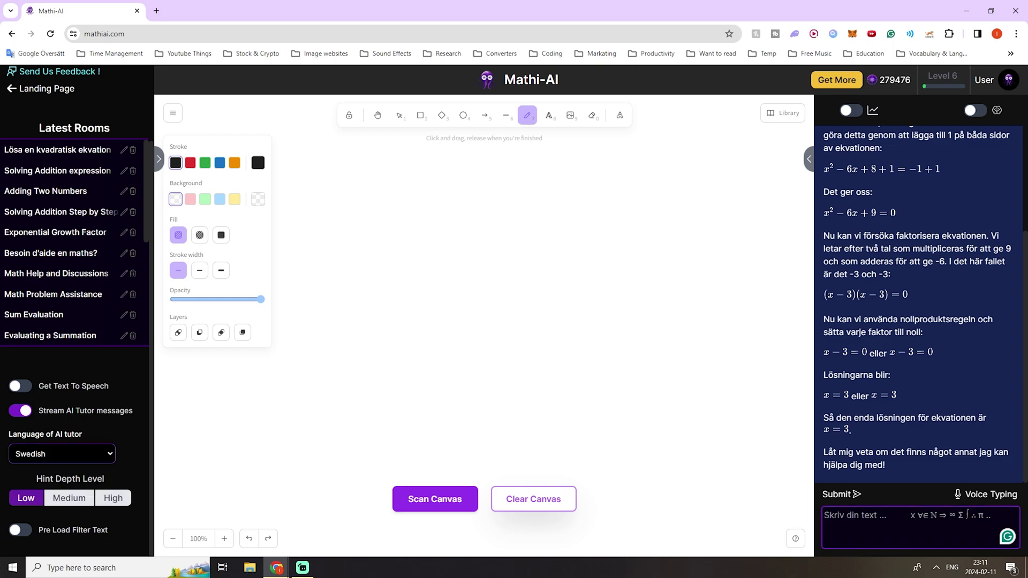
{"action": "left_click", "coordinate": [940, 489]}
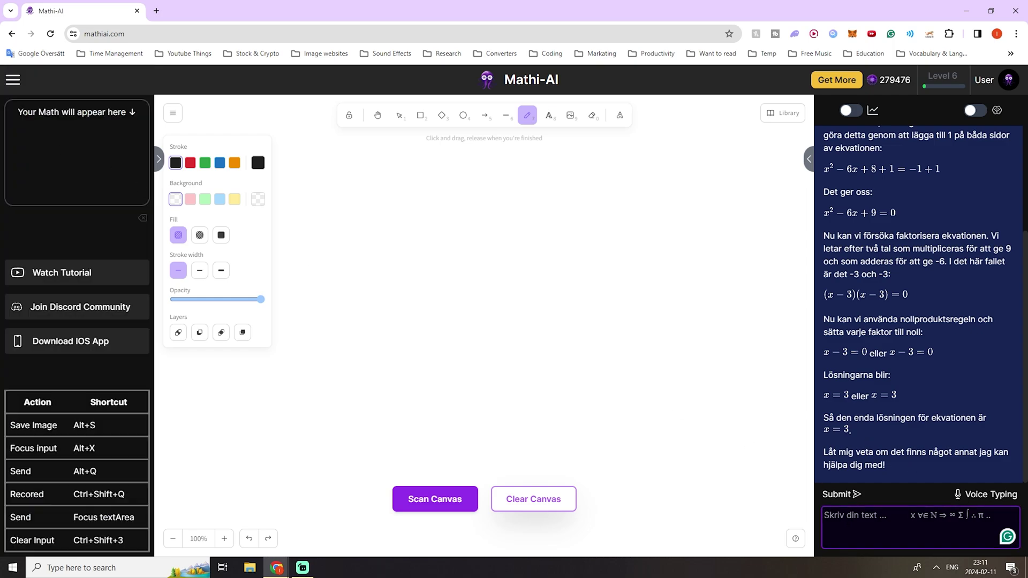
{"action": "left_click", "coordinate": [13, 79]}
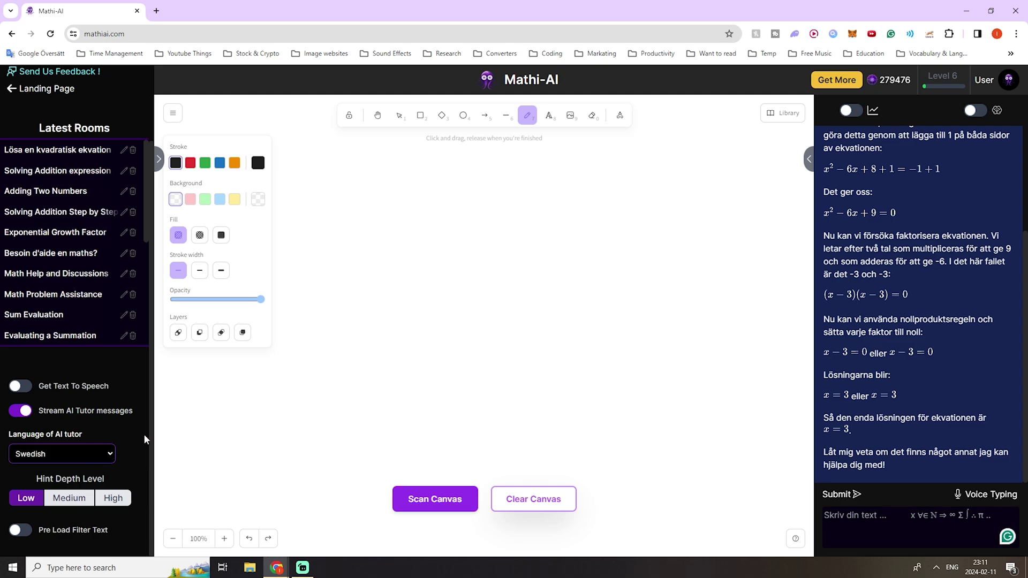
{"action": "scroll", "coordinate": [146, 439], "scroll_direction": "up", "scroll_amount": 1}
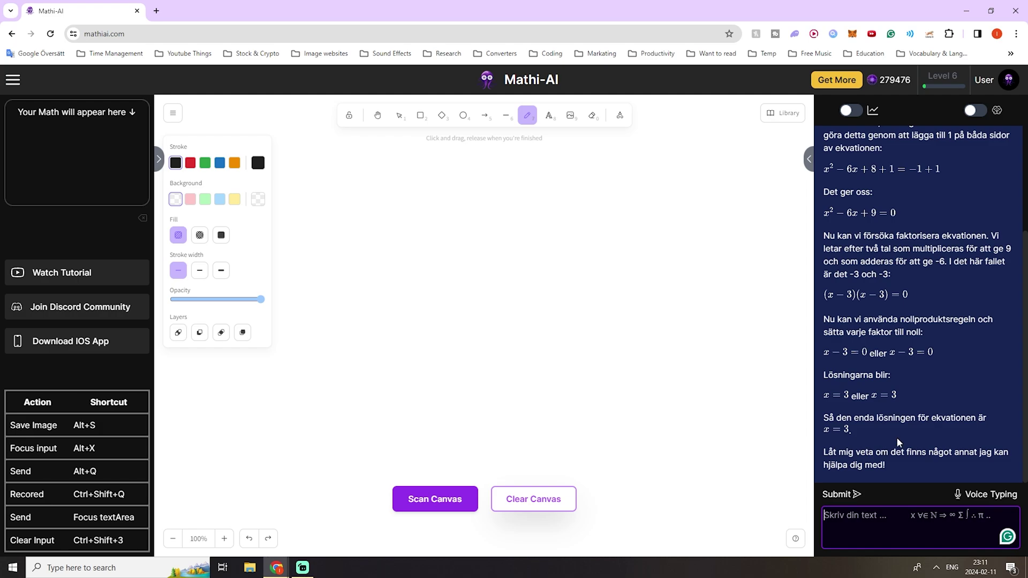
{"action": "left_click", "coordinate": [13, 79]}
{"action": "left_click", "coordinate": [81, 458]}
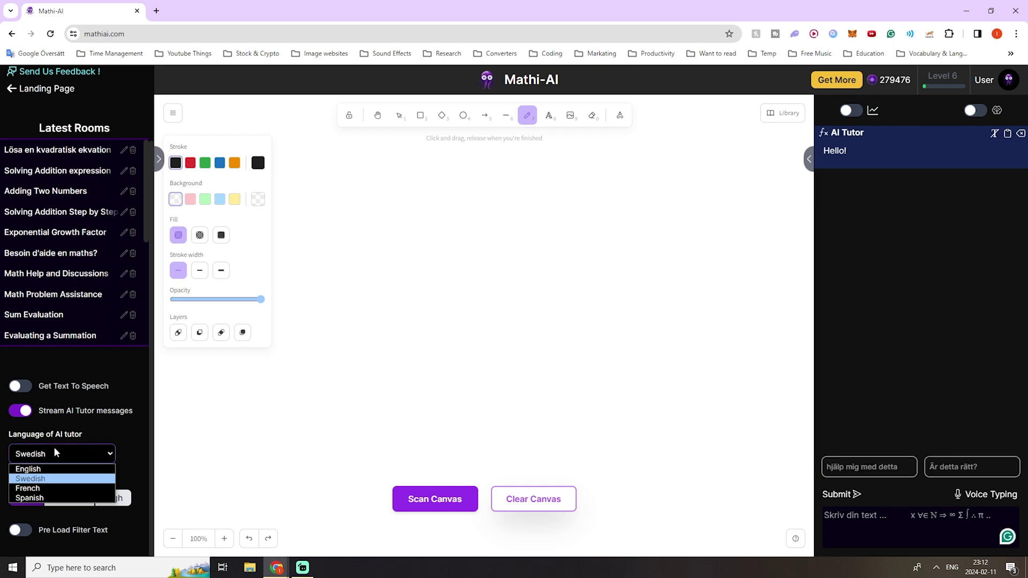
{"action": "left_click", "coordinate": [126, 457]}
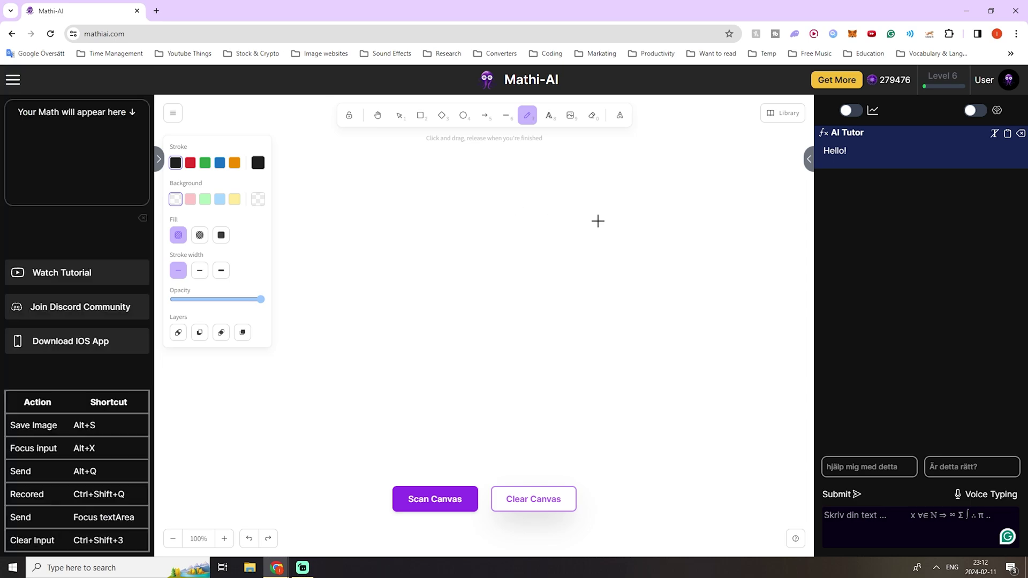
- Try out the browser page zoom by reducing it to 80% and restoring it to 100%
{"action": "key", "text": "ctrl+minus"}
{"action": "key", "text": "ctrl+plus"}
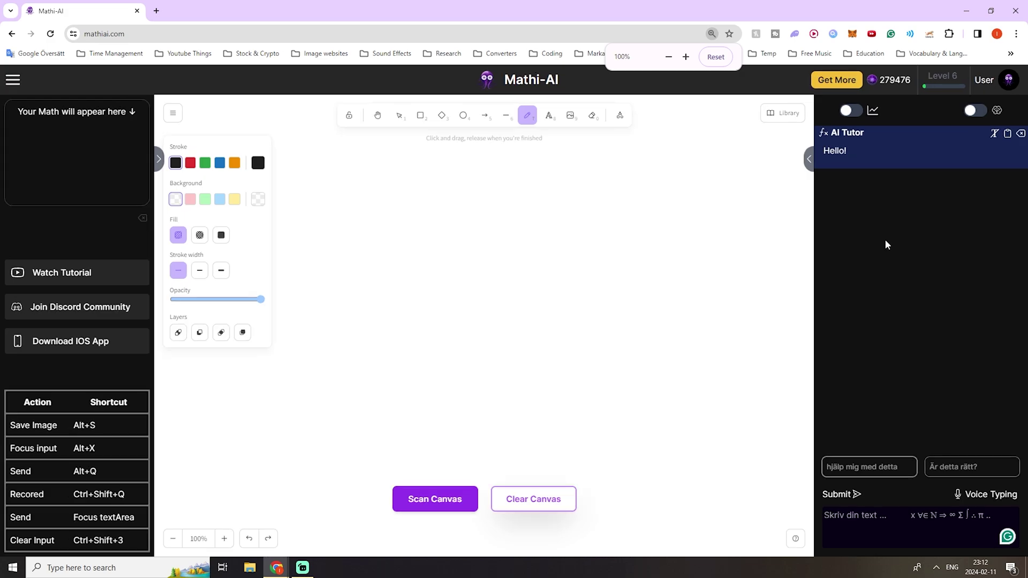
{"action": "key", "text": "ctrl+minus"}
{"action": "key", "text": "ctrl+minus"}
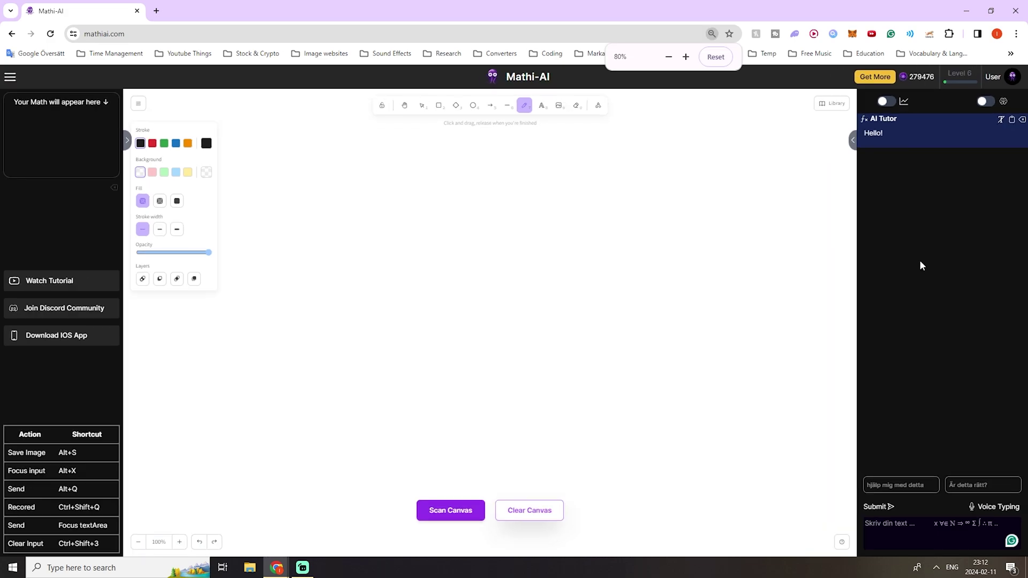
{"action": "key", "text": "ctrl+plus"}
{"action": "key", "text": "ctrl+plus"}
{"action": "key", "text": "ctrl+minus"}
{"action": "key", "text": "ctrl+minus"}
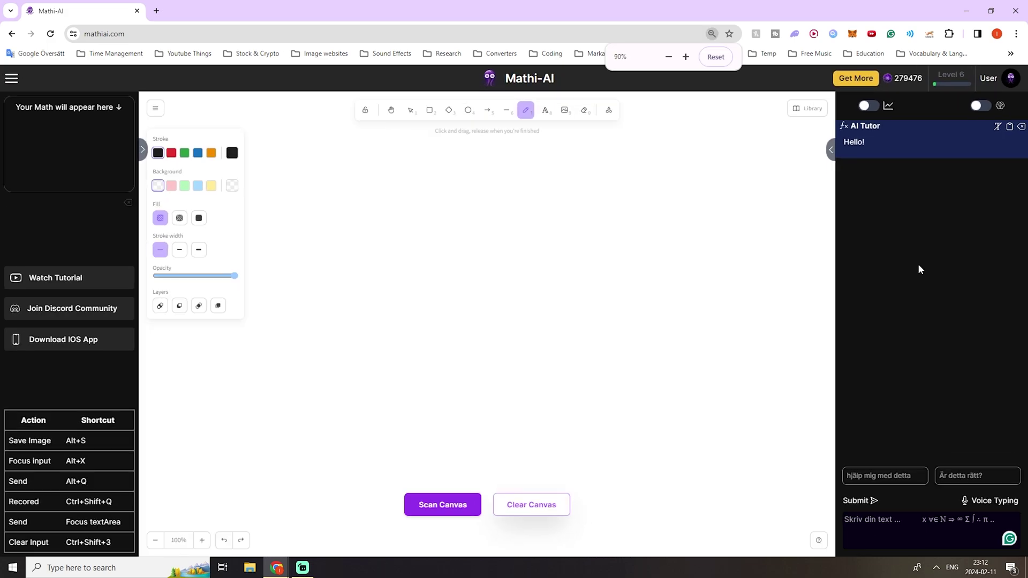
{"action": "key", "text": "ctrl+plus"}
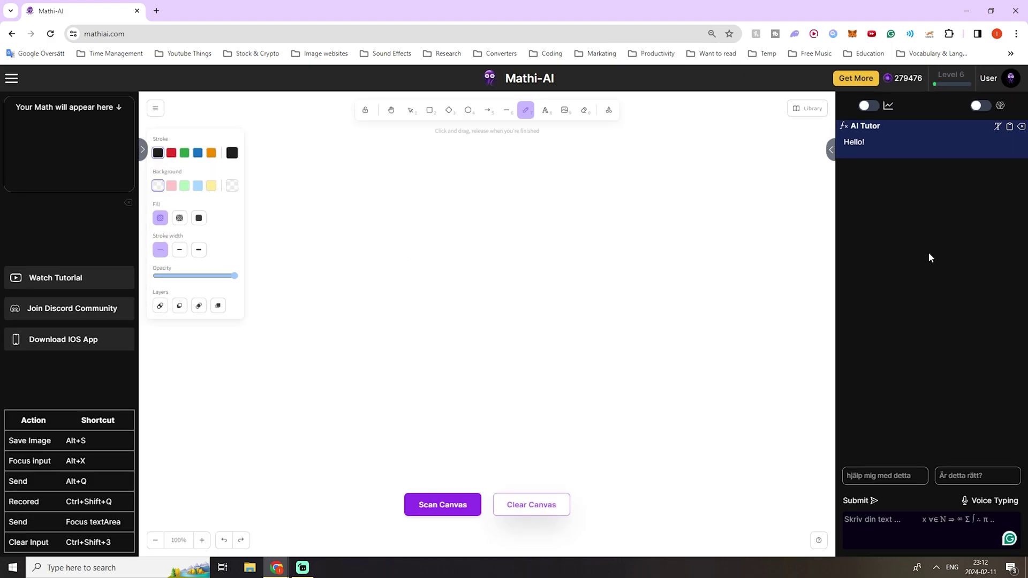
{"action": "key", "text": "ctrl+plus"}
- Collapse and re-expand the AI tutor sidebar and the scanned-math sidebar beside the canvas
{"action": "left_click", "coordinate": [809, 159]}
{"action": "left_click", "coordinate": [1022, 166]}
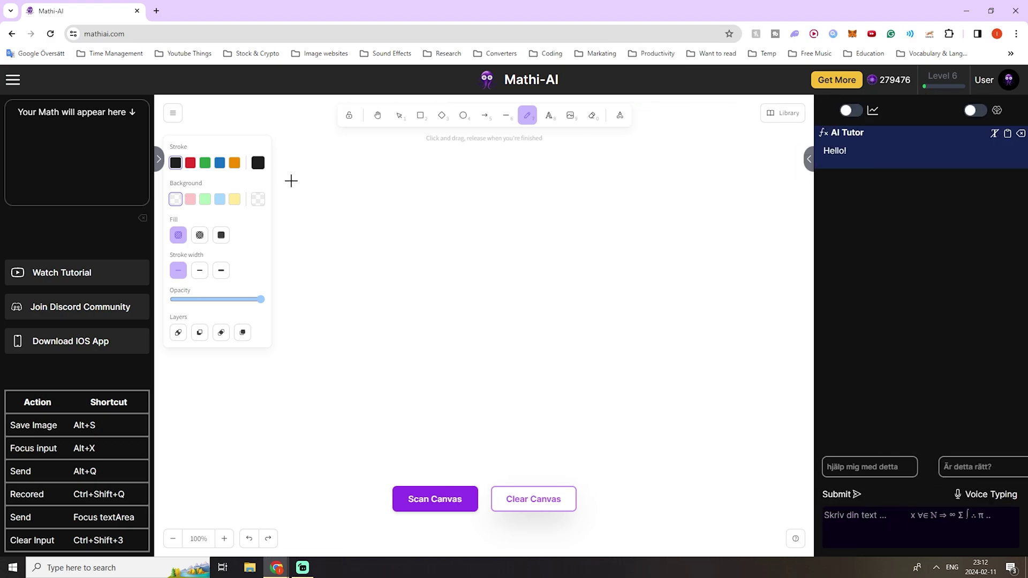
{"action": "left_click", "coordinate": [159, 160]}
{"action": "left_click", "coordinate": [5, 160]}
{"action": "left_click", "coordinate": [159, 160]}
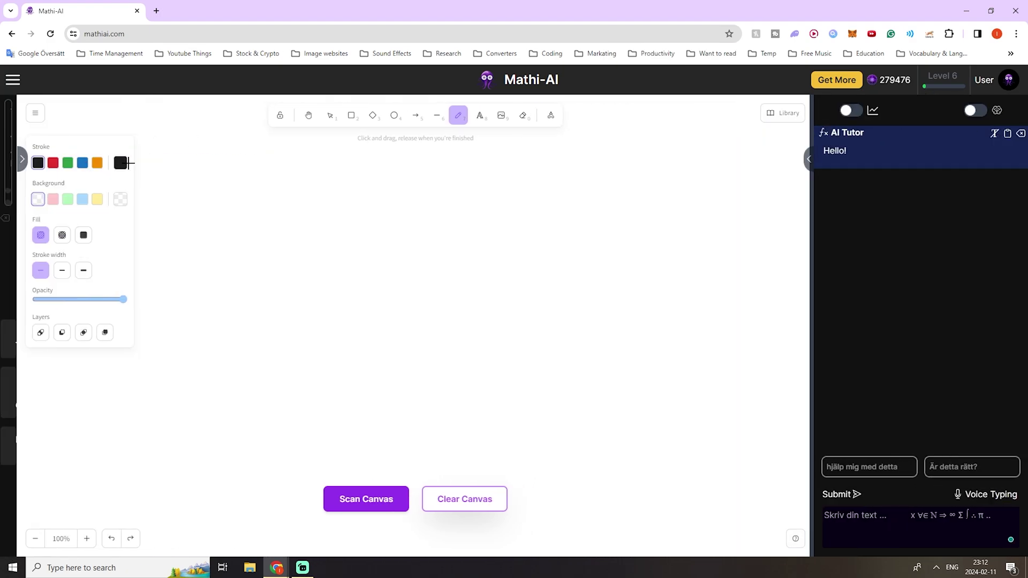
{"action": "left_click", "coordinate": [4, 160]}
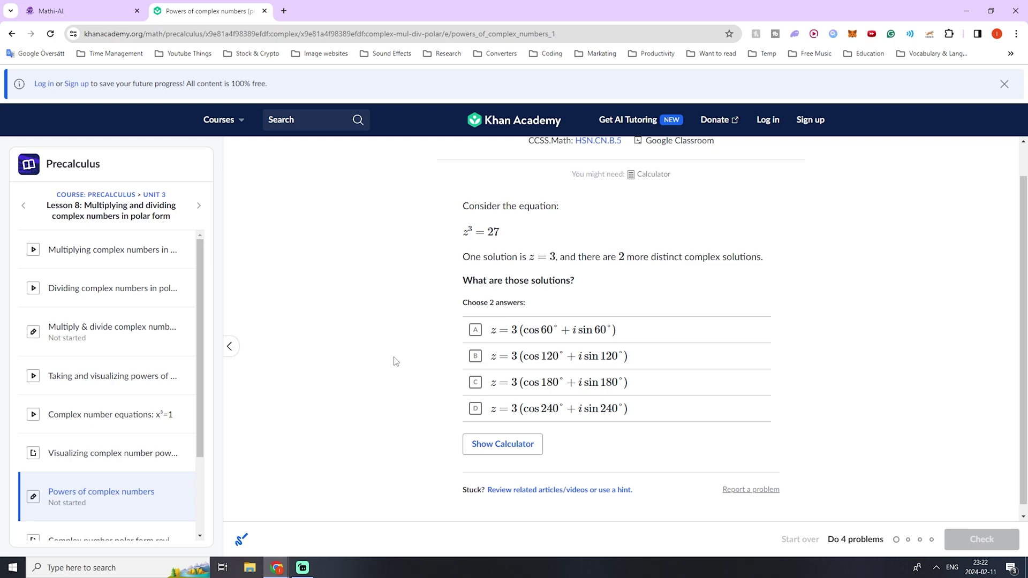
- Capture a screenshot of the z³ = 27 question together with its four answer choices
{"action": "key", "text": "super+shift+s"}
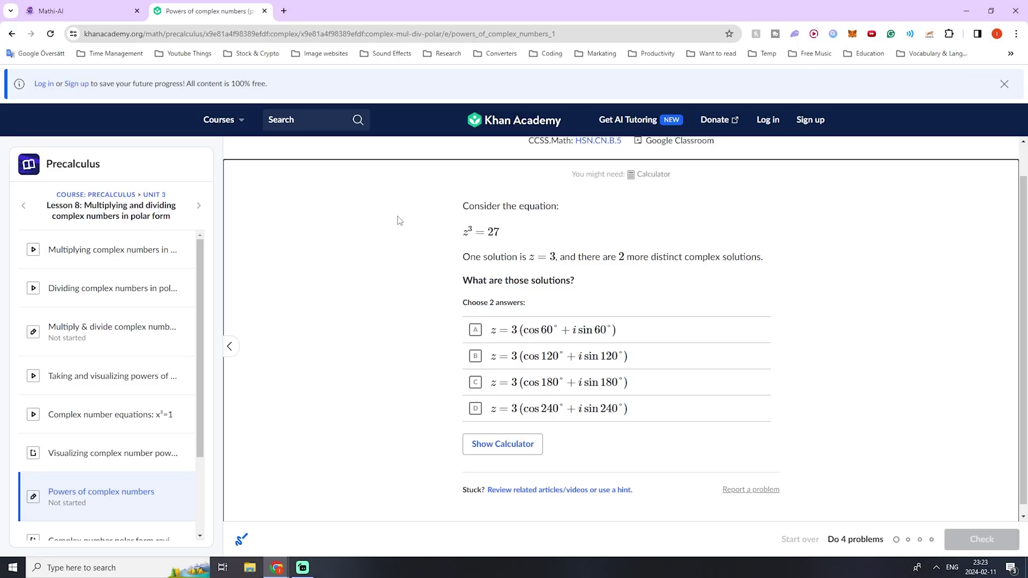
{"action": "key", "text": "super+shift+s"}
{"action": "left_click_drag", "start_coordinate": [431, 184], "coordinate": [810, 472]}
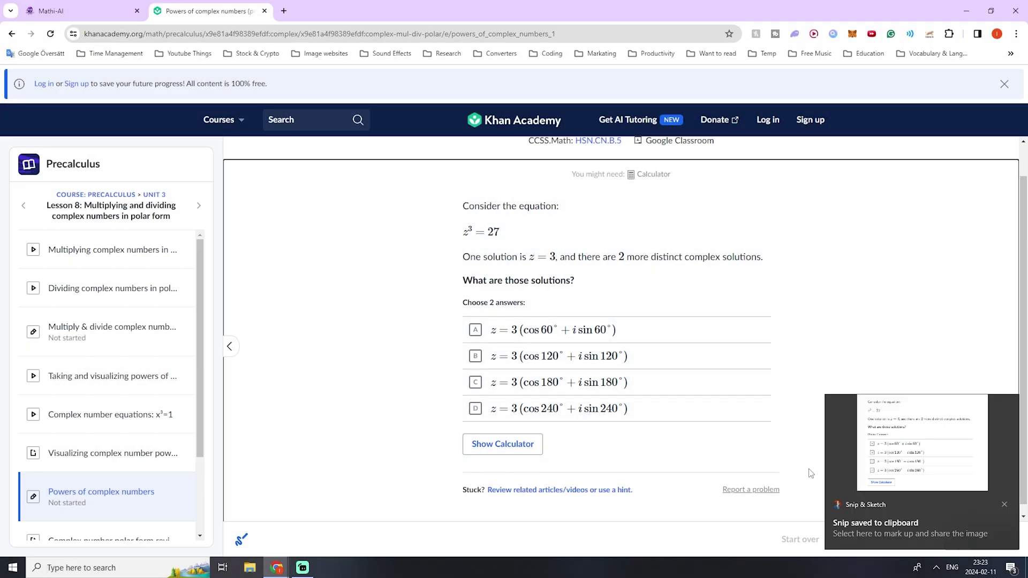
- Switch to Mathi-AI, paste the question screenshot near the middle of the canvas and scan it
{"action": "left_click", "coordinate": [113, 13]}
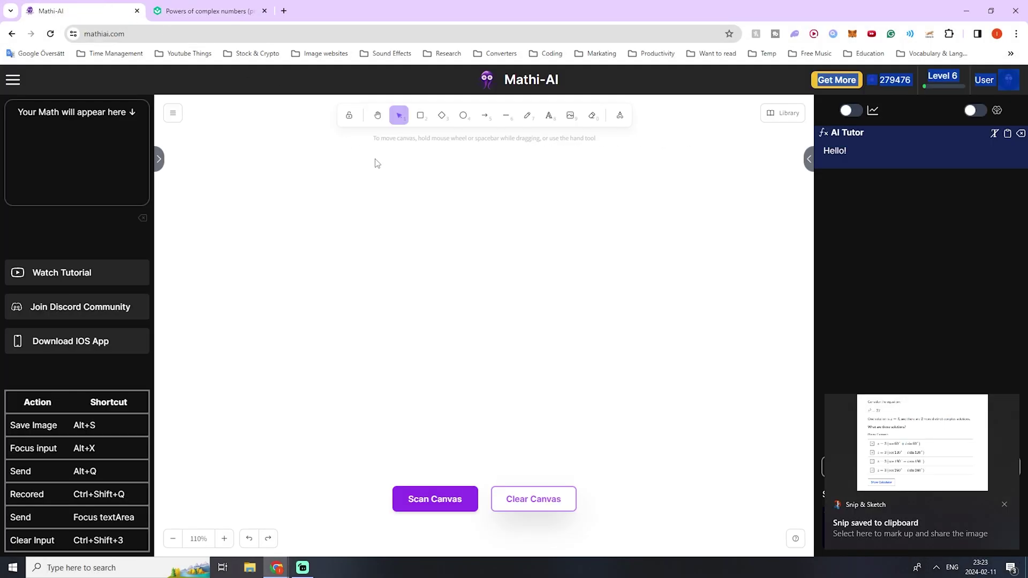
{"action": "left_click", "coordinate": [473, 303]}
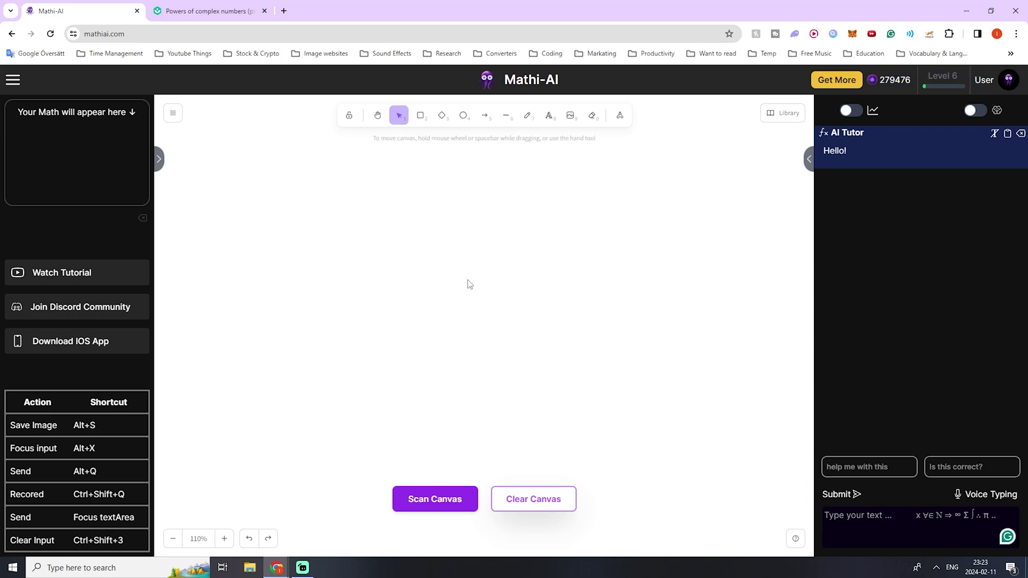
{"action": "key", "text": "ctrl+v"}
{"action": "left_click_drag", "start_coordinate": [469, 285], "coordinate": [494, 288]}
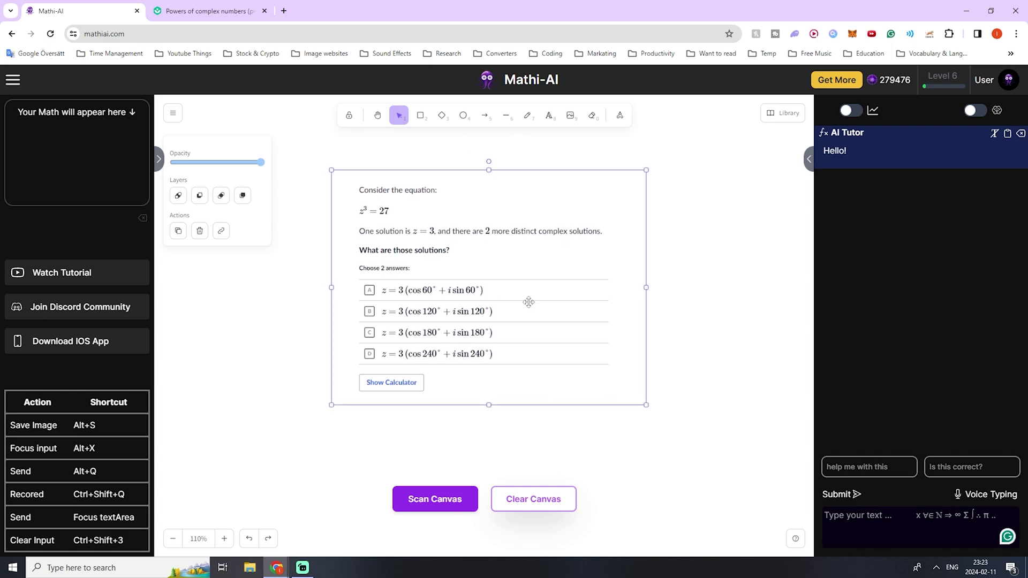
{"action": "left_click", "coordinate": [435, 499]}
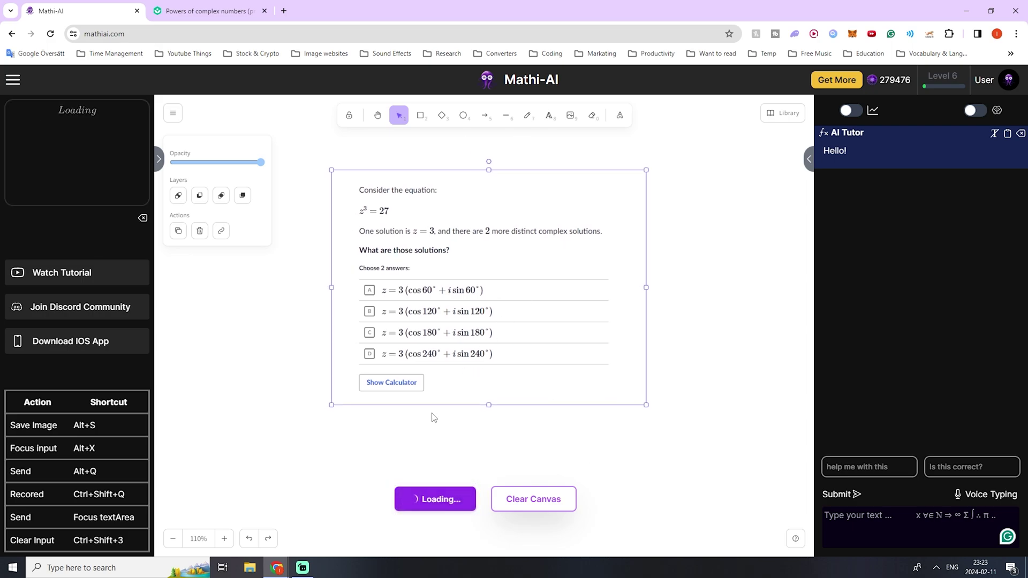
{"action": "mouse_move", "coordinate": [144, 133]}
{"action": "left_mouse_down"}
{"action": "mouse_move", "coordinate": [140, 211]}
{"action": "mouse_move", "coordinate": [135, 117]}
{"action": "left_mouse_up"}
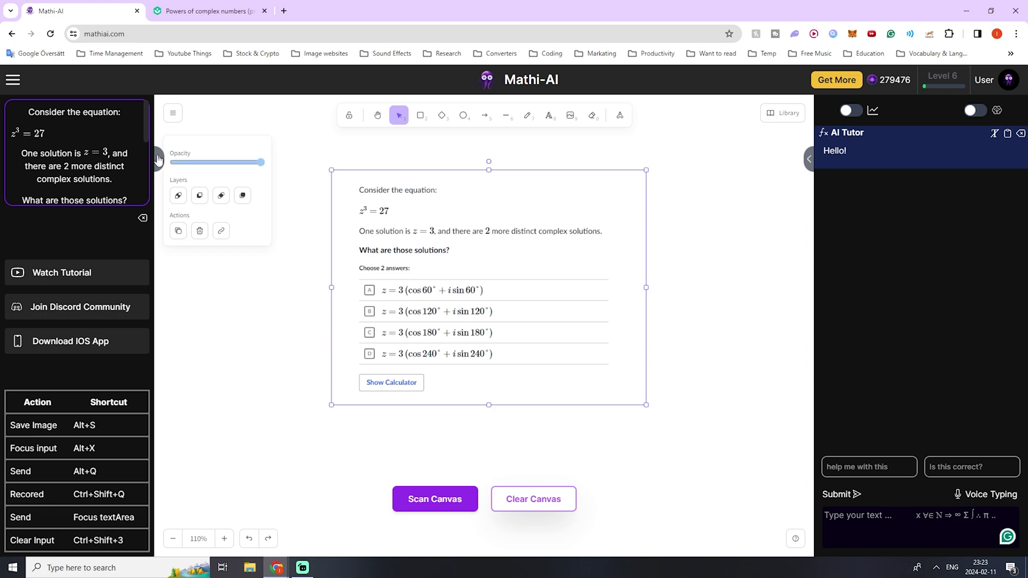
- Ask the AI tutor for help with the scanned equation using the ready-made "help me with this" prompt
{"action": "left_click", "coordinate": [872, 515]}
{"action": "type", "text": "Hel"}
{"action": "key", "text": "BackSpace"}
{"action": "key", "text": "BackSpace"}
{"action": "key", "text": "BackSpace"}
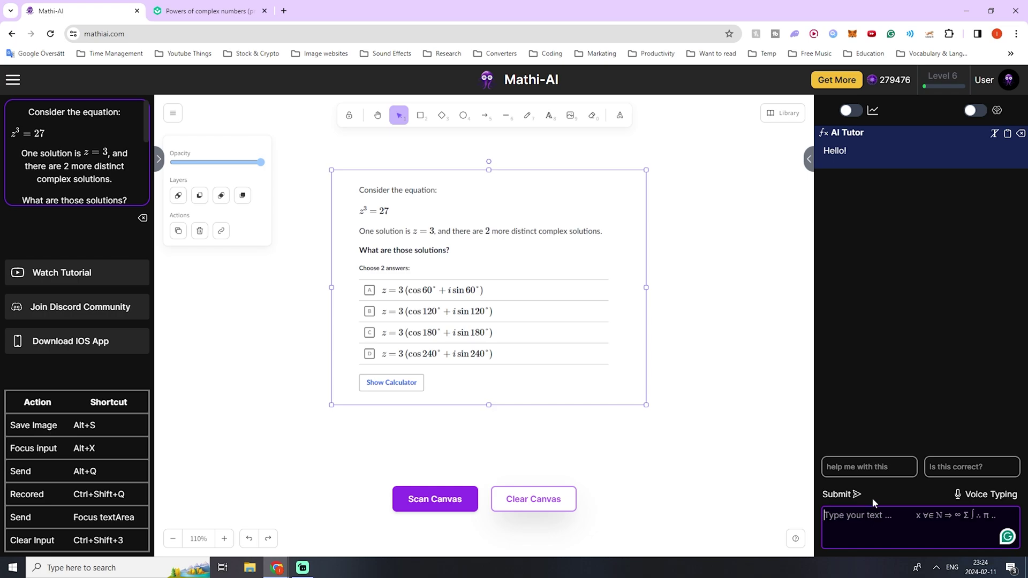
{"action": "left_click", "coordinate": [867, 468]}
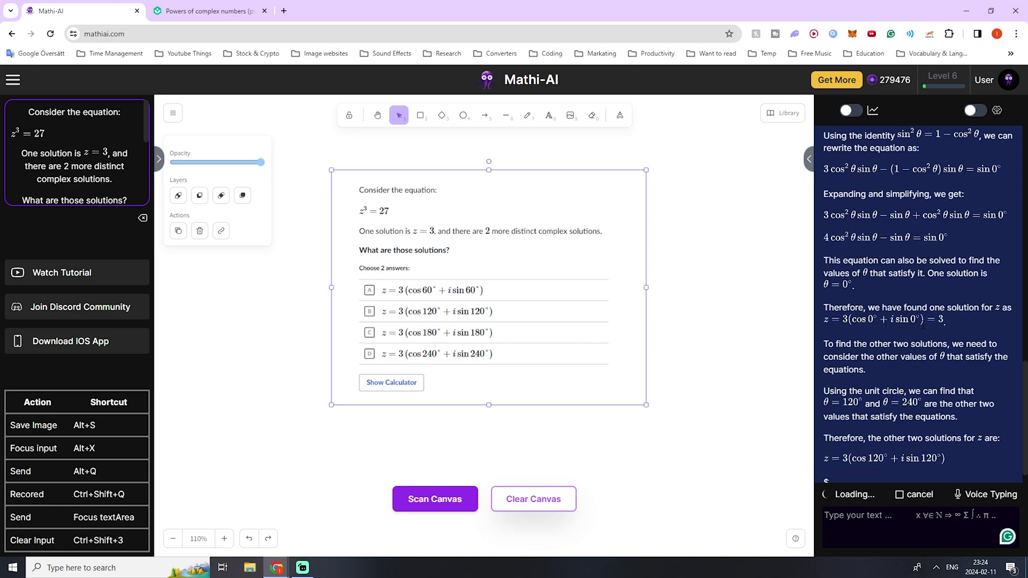
{"action": "scroll", "coordinate": [929, 360], "scroll_direction": "up", "scroll_amount": 5}
{"action": "scroll", "coordinate": [929, 358], "scroll_direction": "up", "scroll_amount": 5}
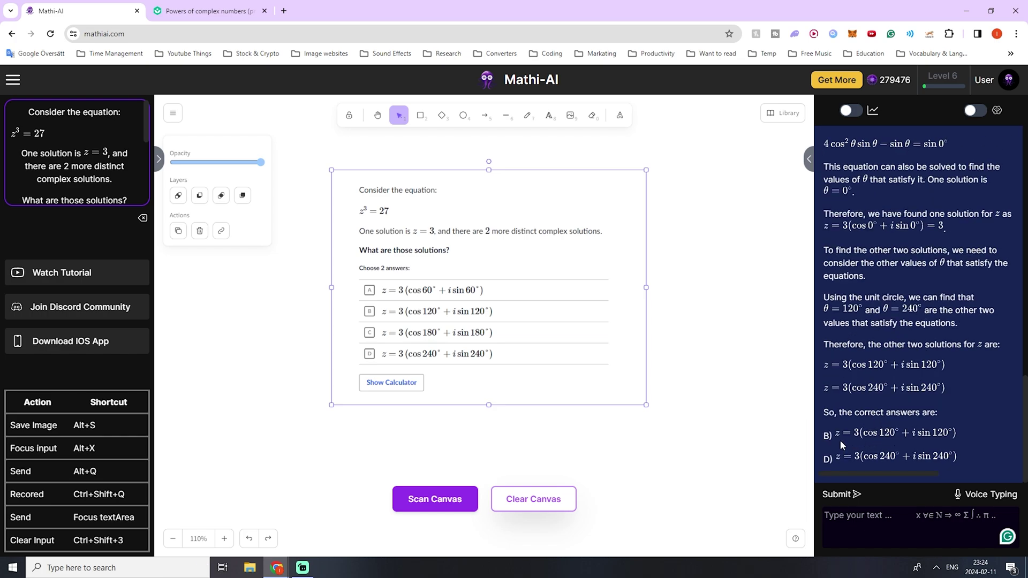
- Return to the Khan Academy exercise, choose answers B and D for z³ = 27, and check them
{"action": "left_click", "coordinate": [214, 11]}
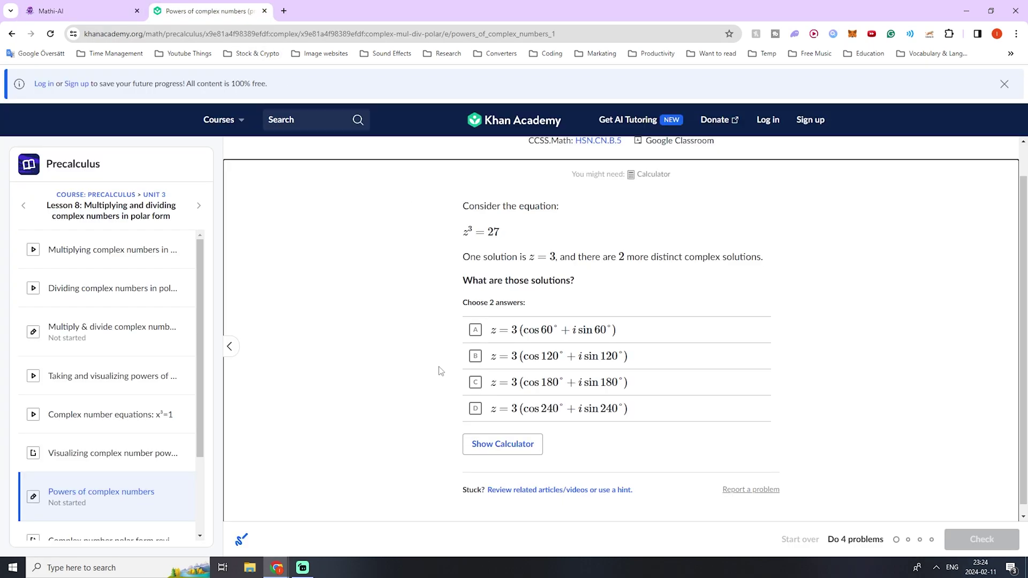
{"action": "left_click", "coordinate": [485, 410]}
{"action": "left_click", "coordinate": [477, 357]}
{"action": "left_click", "coordinate": [979, 539]}
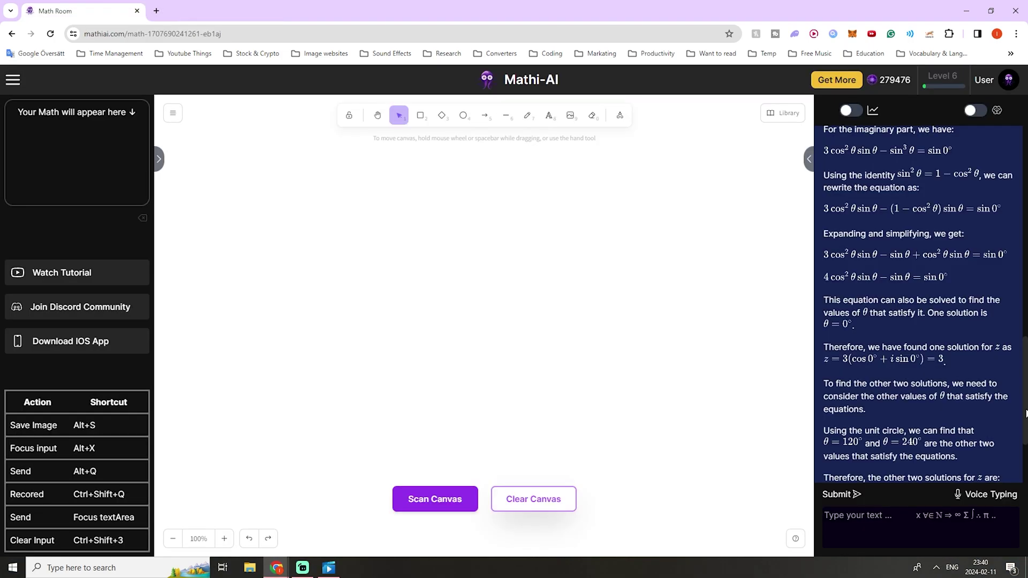
- Capture the tutor's "Substituting these expressions into the equation" passage with its formula and paste it onto the canvas
{"action": "scroll", "coordinate": [918, 305], "scroll_direction": "up", "scroll_amount": 5}
{"action": "scroll", "coordinate": [918, 305], "scroll_direction": "up", "scroll_amount": 5}
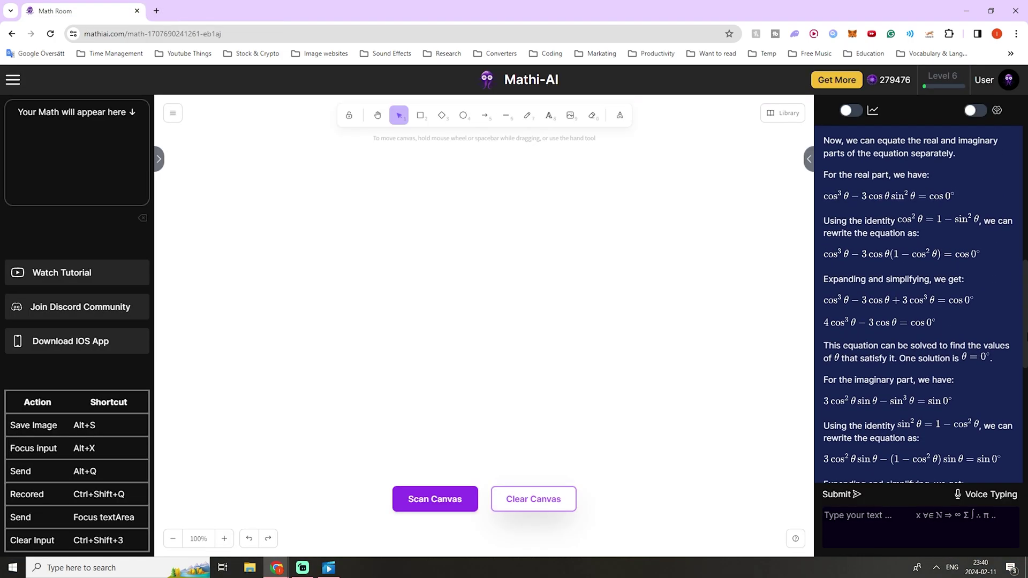
{"action": "scroll", "coordinate": [1013, 226], "scroll_direction": "up", "scroll_amount": 5}
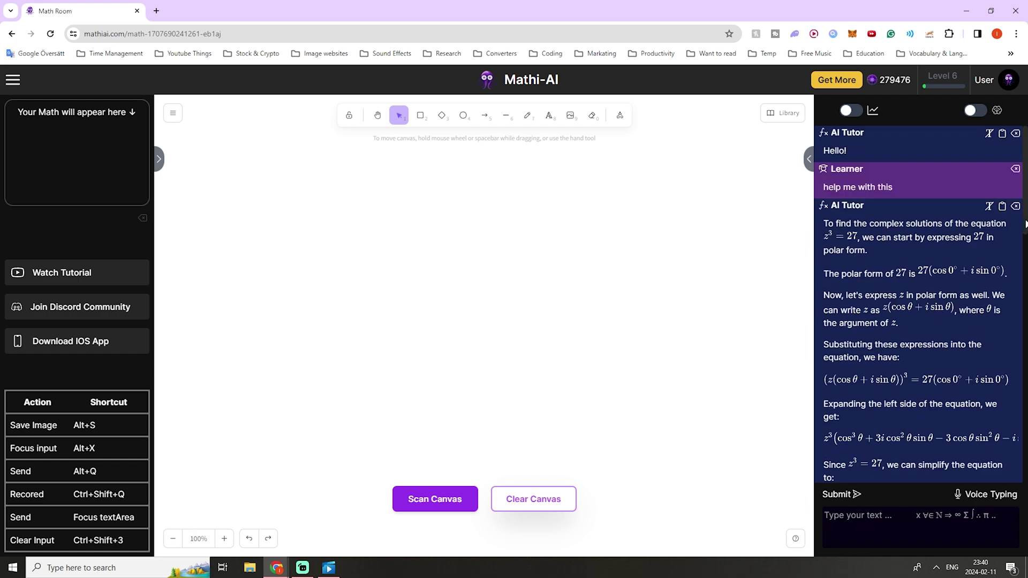
{"action": "scroll", "coordinate": [1025, 230], "scroll_direction": "down", "scroll_amount": 1}
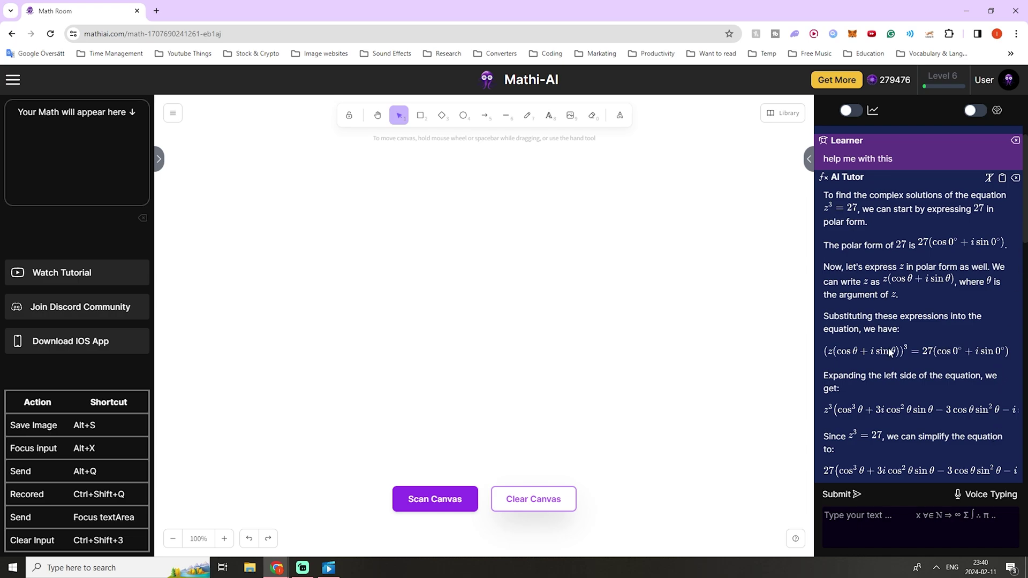
{"action": "key", "text": "super+shift+s"}
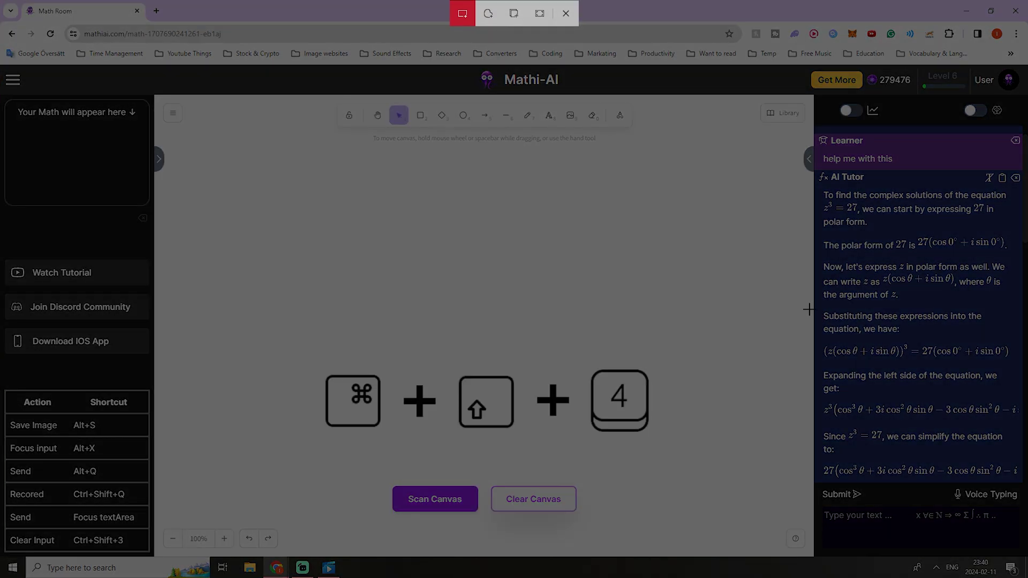
{"action": "left_click_drag", "start_coordinate": [798, 306], "coordinate": [1019, 368]}
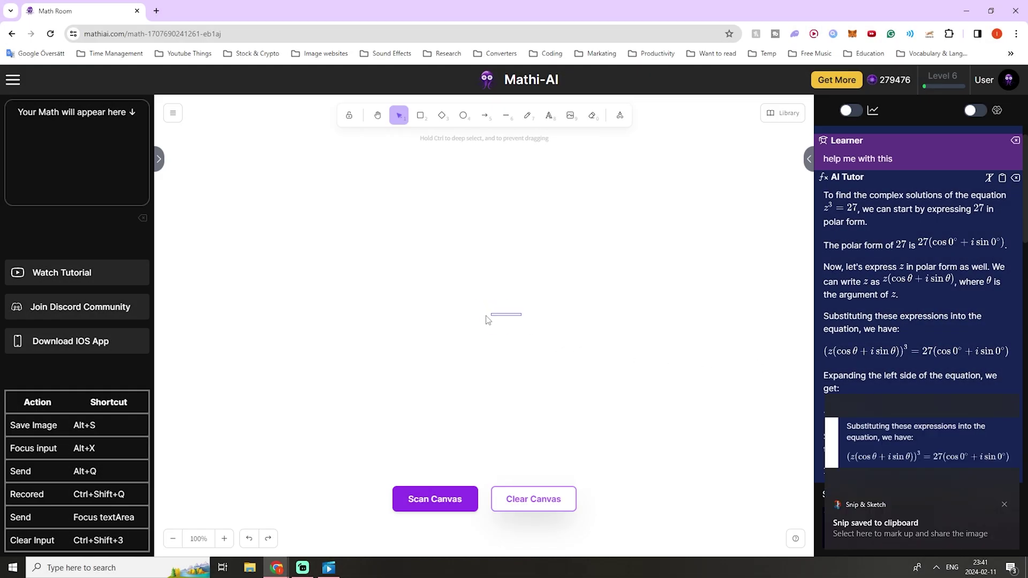
{"action": "key", "text": "ctrl+v"}
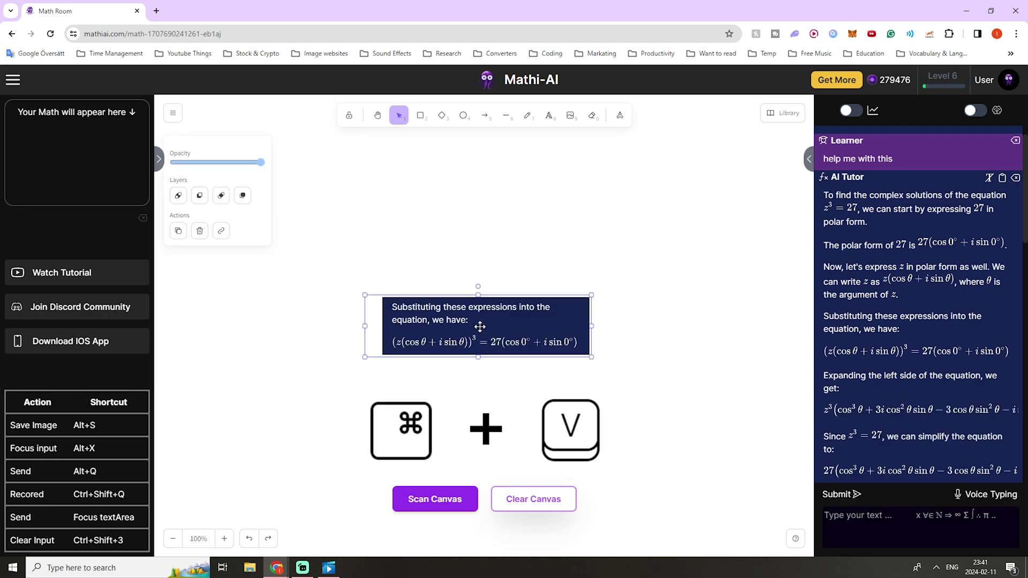
- Scan the pasted passage and ask the tutor "Can you help me with this portion of the equation? I didn't quite get it."
{"action": "left_click", "coordinate": [450, 500]}
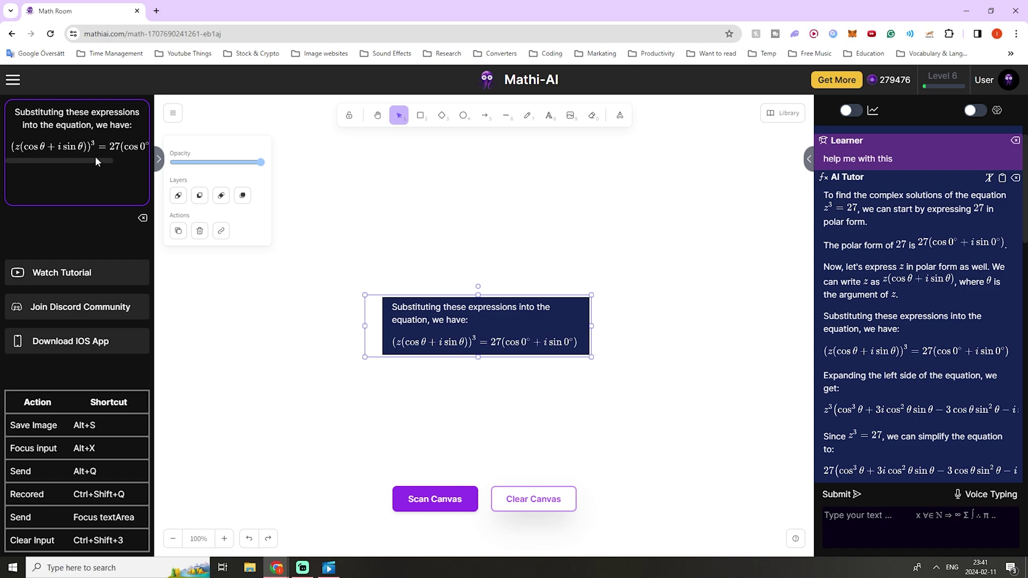
{"action": "key", "text": "alt+x"}
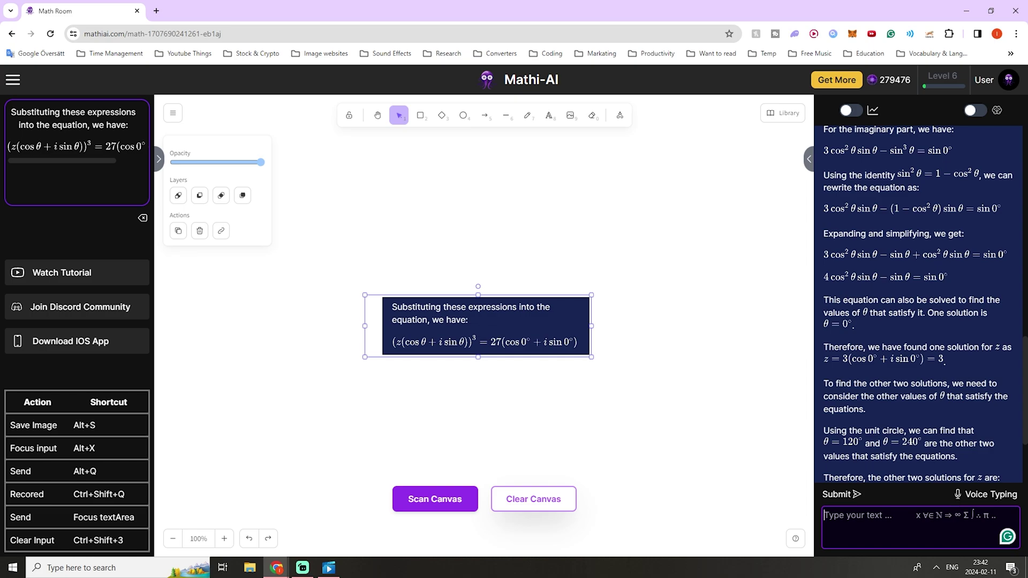
{"action": "left_click", "coordinate": [958, 497]}
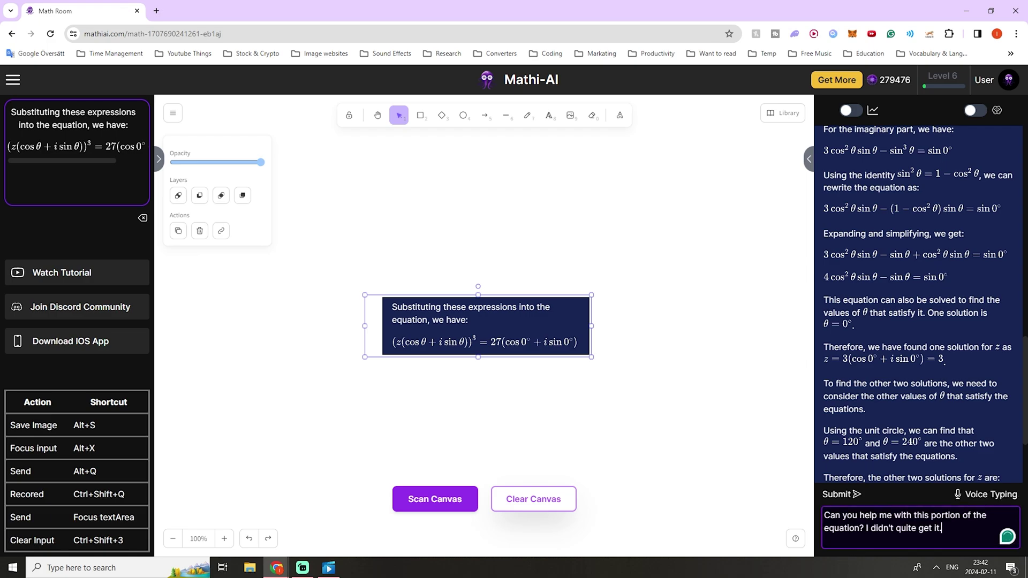
{"action": "left_click", "coordinate": [941, 527]}
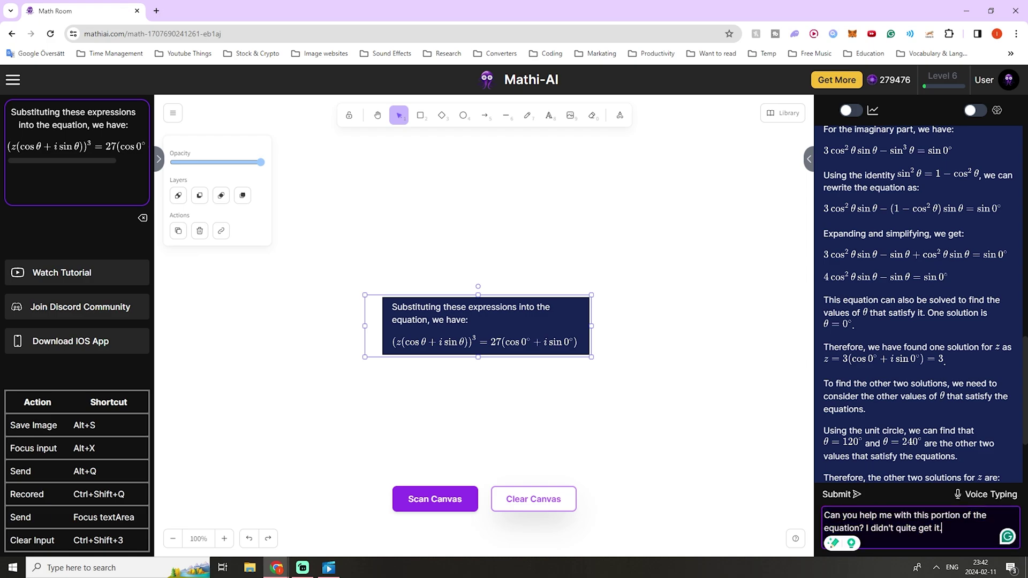
{"action": "key", "text": "Return"}
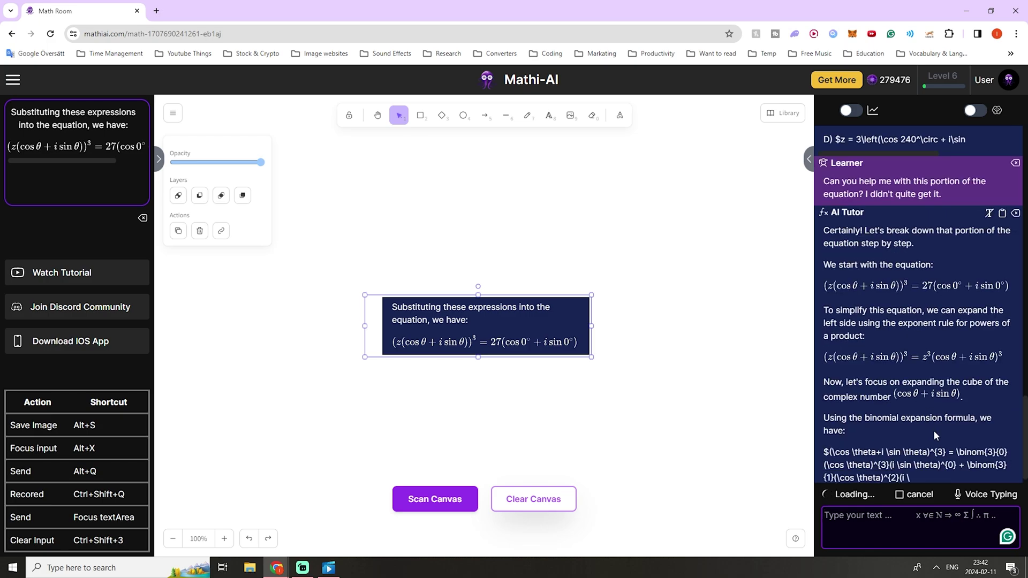
- Look back through the tutor conversation and cancel the reply that is still being generated
{"action": "scroll", "coordinate": [935, 431], "scroll_direction": "up", "scroll_amount": 5}
{"action": "scroll", "coordinate": [937, 435], "scroll_direction": "down", "scroll_amount": 6}
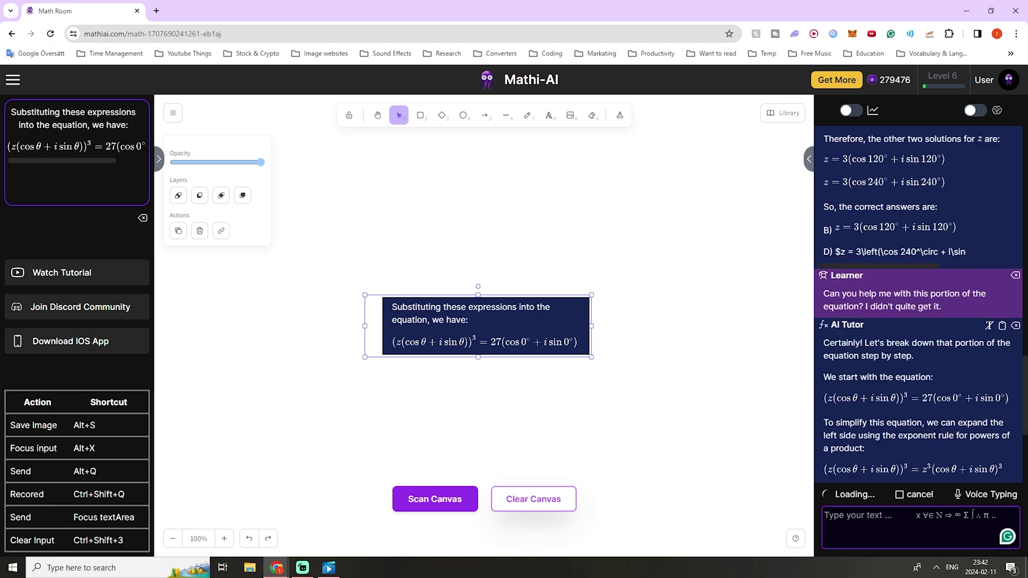
{"action": "scroll", "coordinate": [938, 439], "scroll_direction": "up", "scroll_amount": 6}
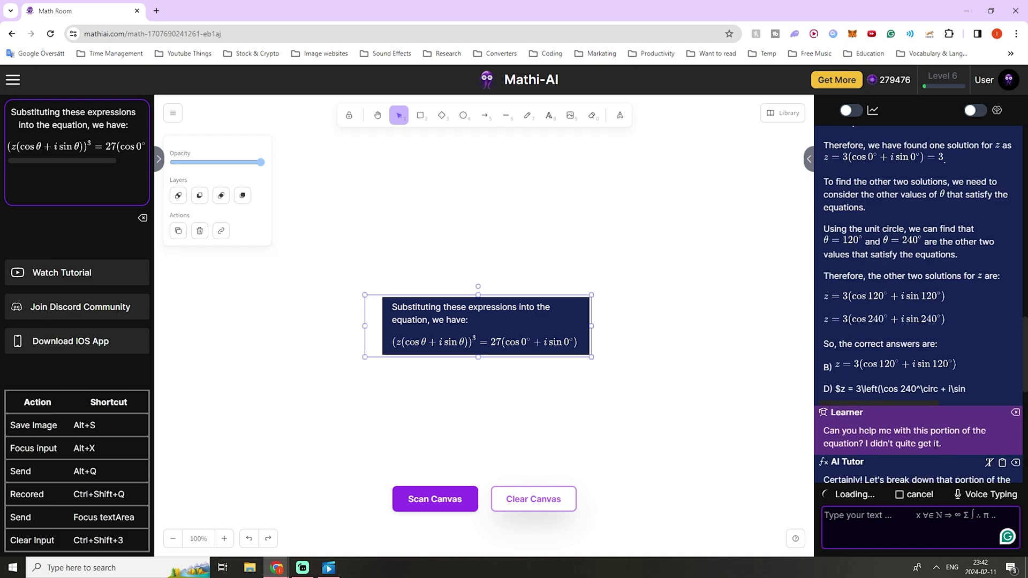
{"action": "left_click", "coordinate": [914, 497]}
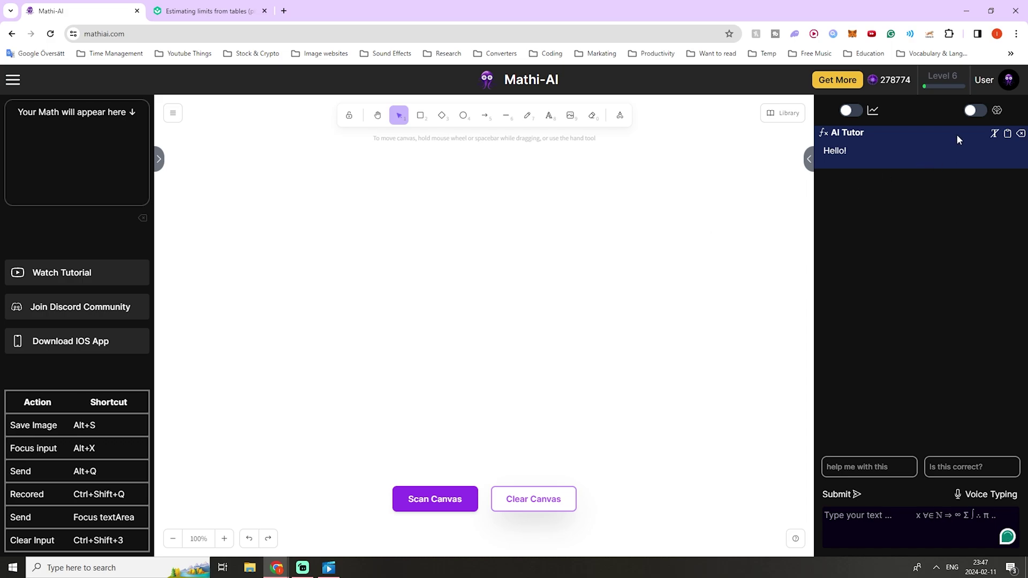
- Highlight the account's token balance and turn on the brain-symbol mode above the AI tutor chat
{"action": "left_click_drag", "start_coordinate": [868, 80], "coordinate": [901, 80]}
{"action": "left_click", "coordinate": [901, 80]}
{"action": "left_click", "coordinate": [974, 110]}
- Capture a screenshot of Khan Academy's question on approximating the limit of g(x), including the table and answers
{"action": "key", "text": "ctrl+Tab"}
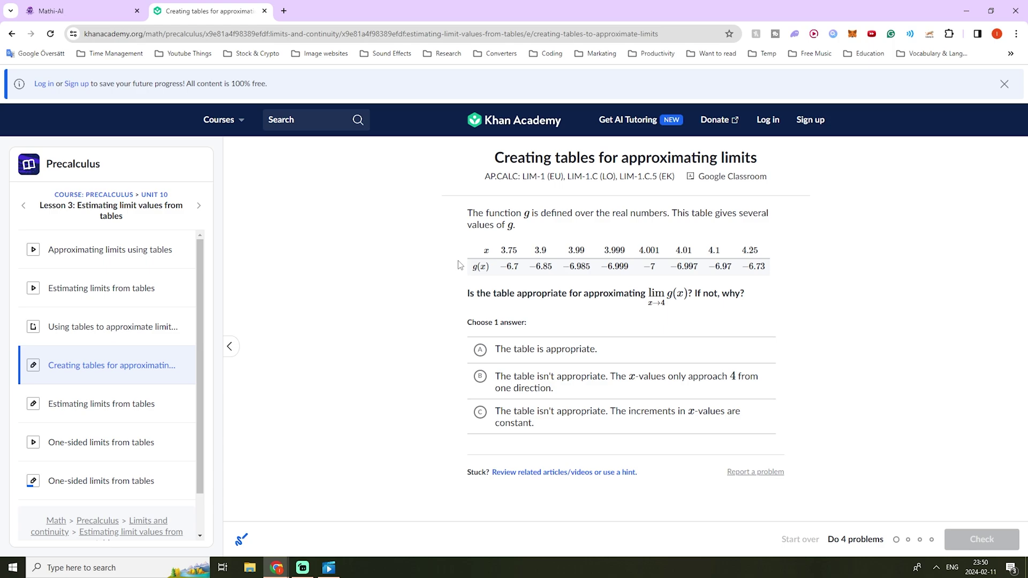
{"action": "key", "text": "super+shift+s"}
{"action": "left_click_drag", "start_coordinate": [420, 202], "coordinate": [855, 451]}
- Paste the limit question onto the Mathi-AI canvas, center it and scan the canvas
{"action": "left_click", "coordinate": [80, 11]}
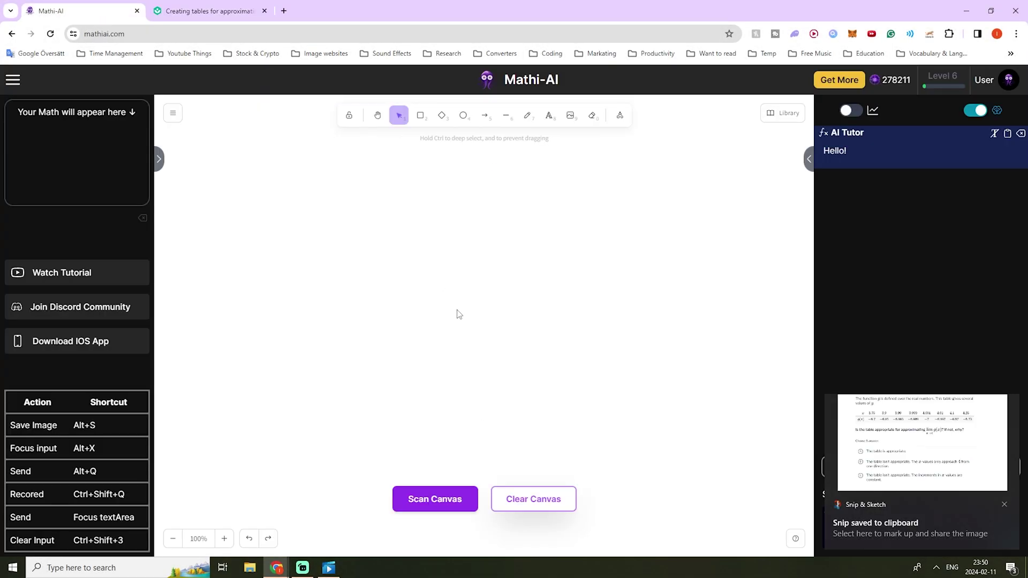
{"action": "key", "text": "ctrl+v"}
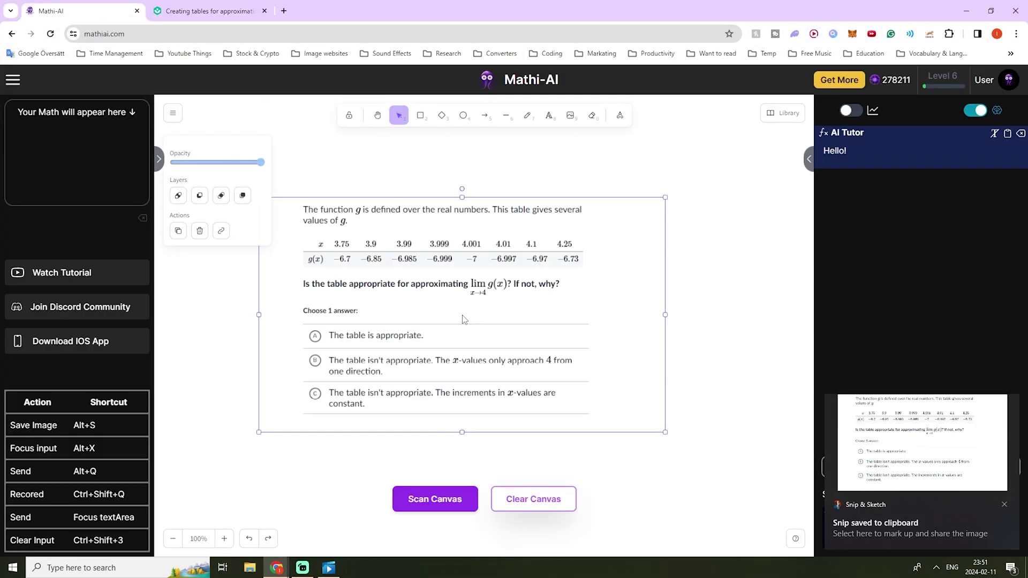
{"action": "left_click_drag", "start_coordinate": [479, 377], "coordinate": [518, 368]}
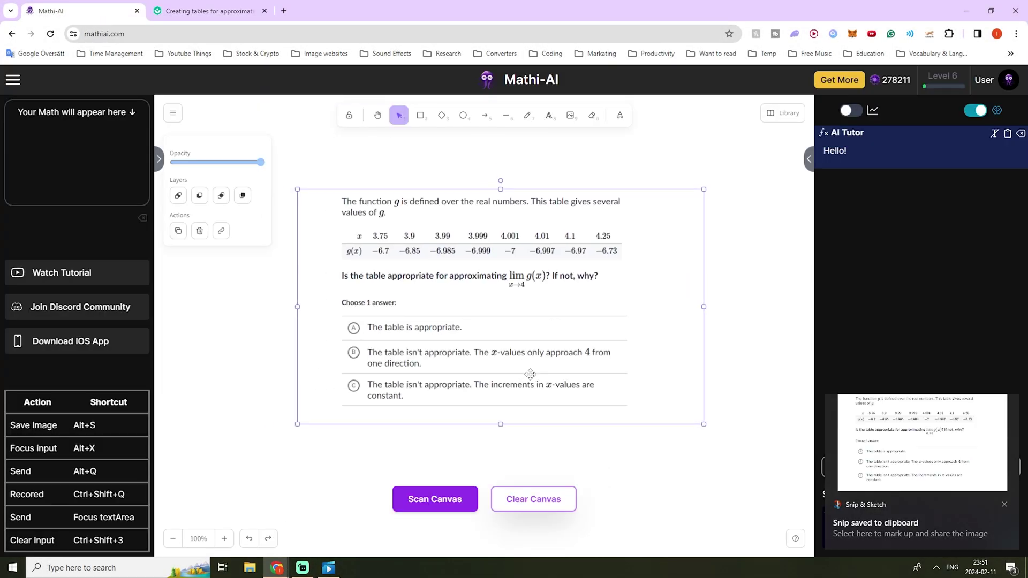
{"action": "left_click", "coordinate": [444, 498]}
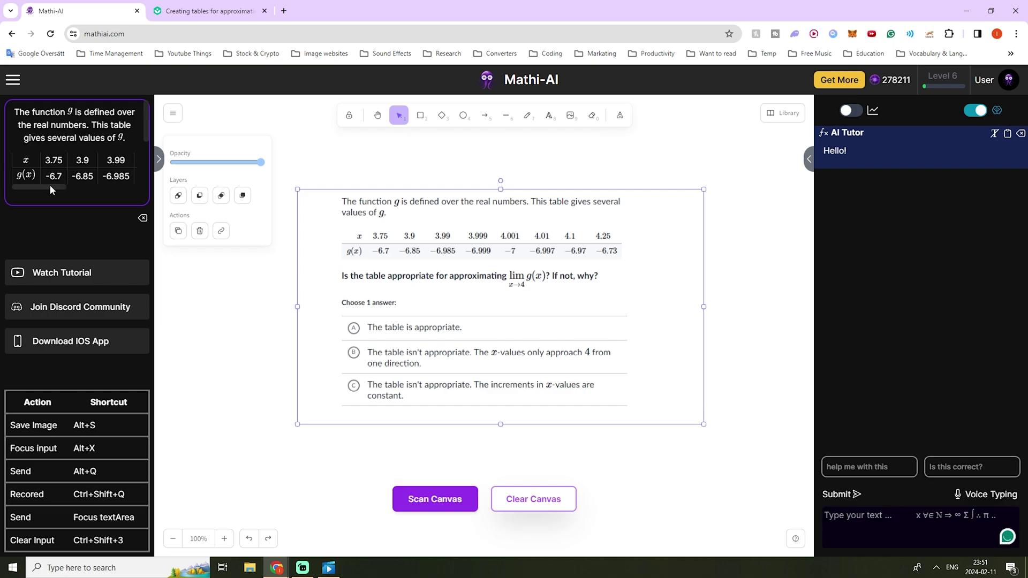
- Look over the scanned table text and send the tutor the ready-made "help me with this" prompt
{"action": "mouse_move", "coordinate": [50, 184]}
{"action": "left_mouse_down"}
{"action": "mouse_move", "coordinate": [119, 185]}
{"action": "mouse_move", "coordinate": [40, 184]}
{"action": "left_mouse_up"}
{"action": "scroll", "coordinate": [143, 140], "scroll_direction": "down", "scroll_amount": 2}
{"action": "scroll", "coordinate": [144, 145], "scroll_direction": "up", "scroll_amount": 2}
{"action": "left_click", "coordinate": [873, 467]}
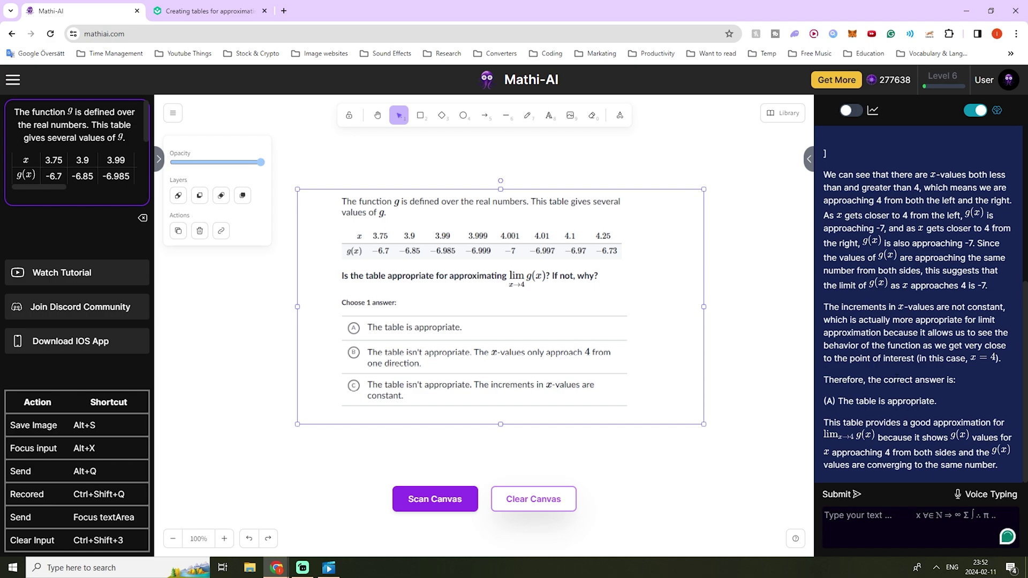
- Return to the Khan Academy limit exercise, choose "The table is appropriate." and check the answer
{"action": "key", "text": "ctrl+Tab"}
{"action": "left_click", "coordinate": [586, 357]}
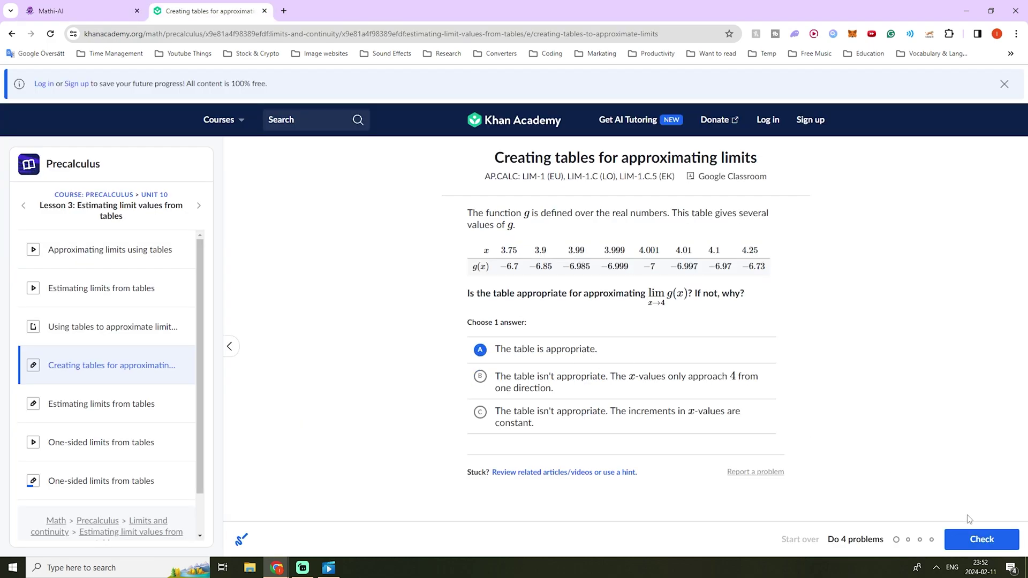
{"action": "left_click", "coordinate": [980, 538]}
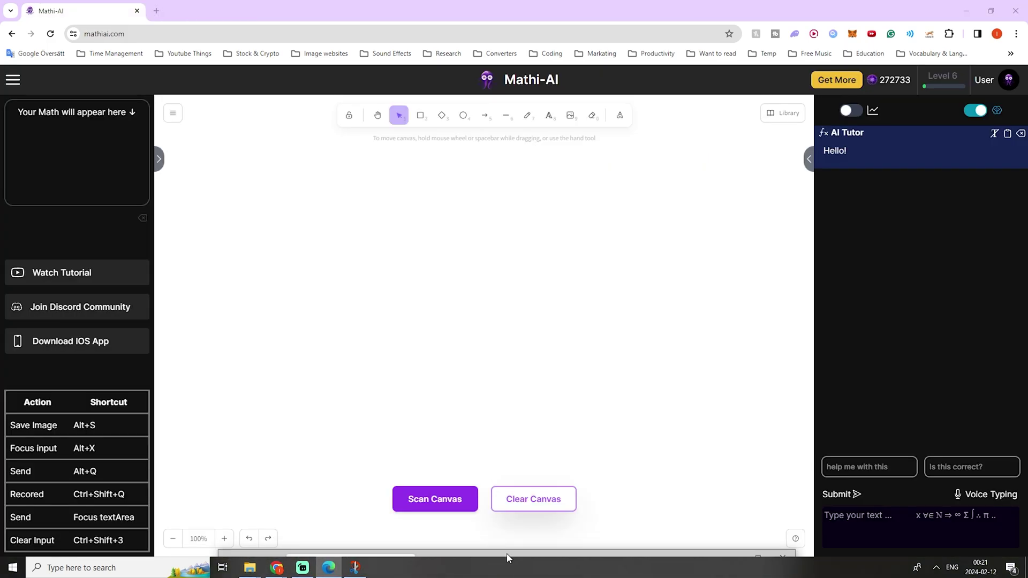
- Bring the Thomas_Calculus.pdf window up onto the screen and maximize it
{"action": "left_click_drag", "start_coordinate": [510, 547], "coordinate": [555, 168]}
{"action": "left_click", "coordinate": [782, 177]}
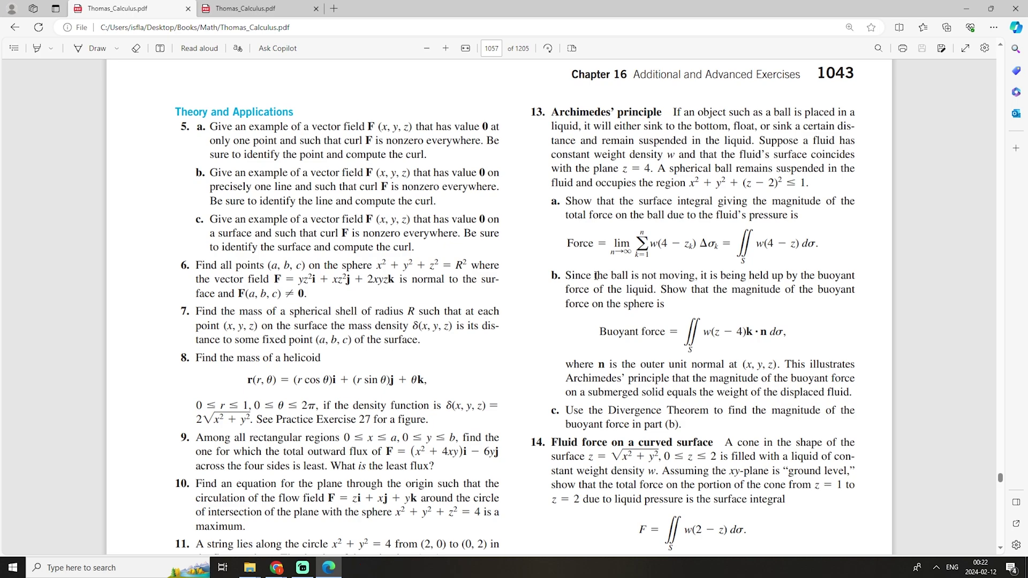
- Snip exercise 13 on Archimedes' principle, parts a to c, from the calculus textbook and return to Mathi-AI
{"action": "key", "text": "super+shift+s"}
{"action": "left_click_drag", "start_coordinate": [522, 86], "coordinate": [918, 434]}
{"action": "left_click", "coordinate": [967, 8]}
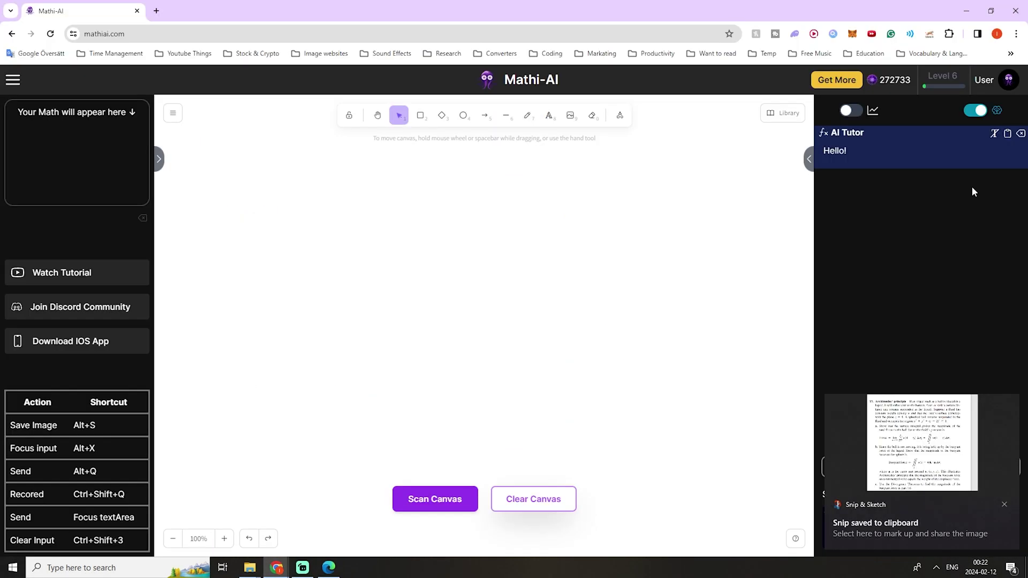
- Paste the Archimedes' principle exercise onto the empty canvas and scan it into text
{"action": "left_click", "coordinate": [1004, 502]}
{"action": "key", "text": "ctrl+v"}
{"action": "left_click", "coordinate": [440, 498]}
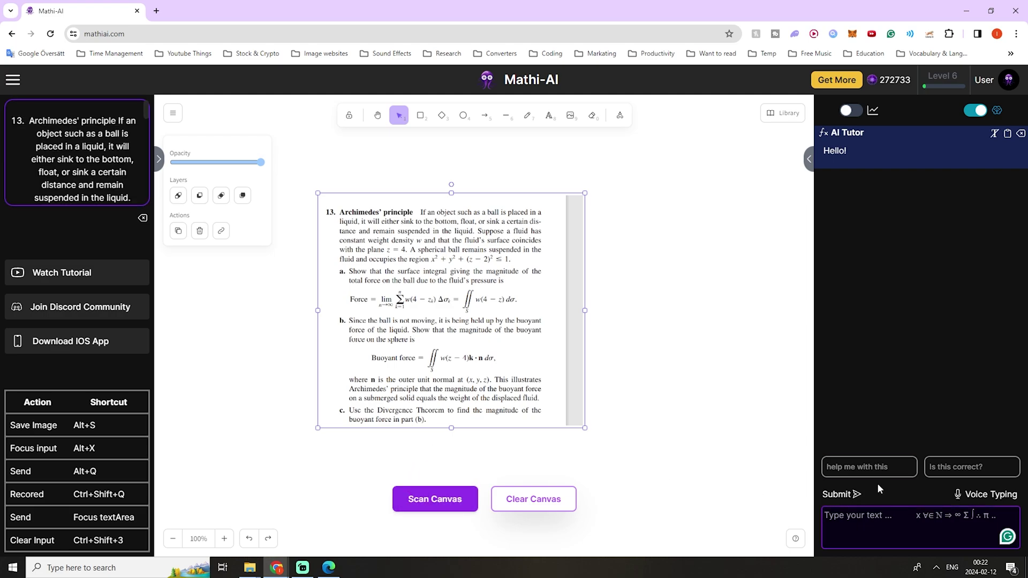
- Send the tutor the ready-made "help me with this" prompt and enlarge the pasted exercise on the canvas
{"action": "left_click", "coordinate": [866, 470]}
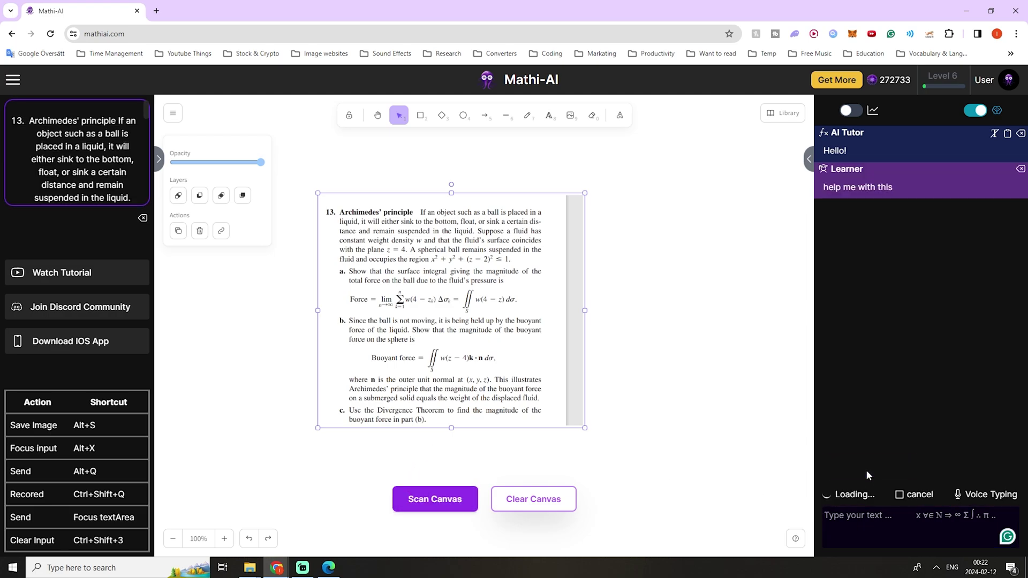
{"action": "left_click", "coordinate": [630, 363]}
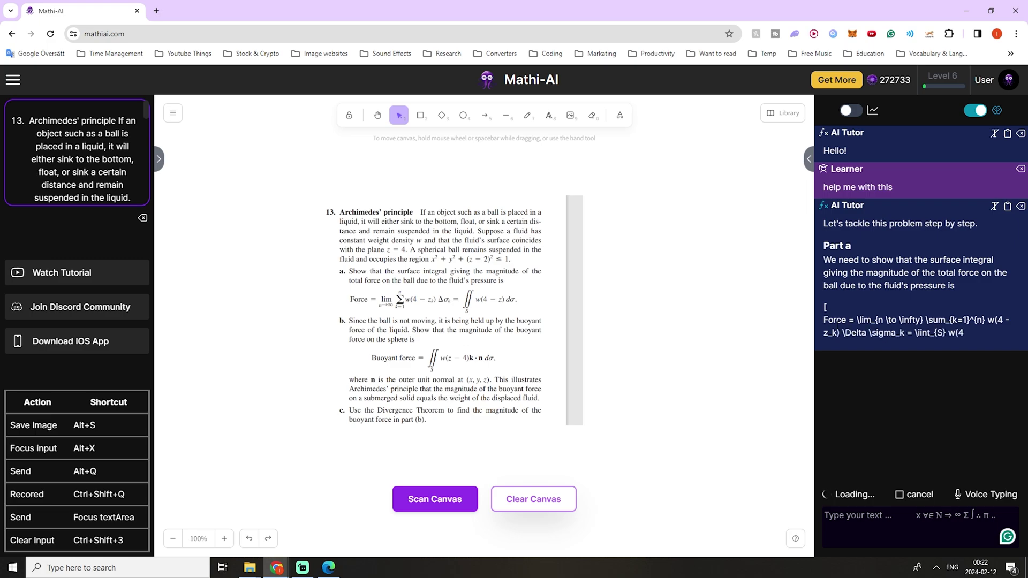
{"action": "scroll", "coordinate": [949, 362], "scroll_direction": "right", "scroll_amount": 2}
{"action": "scroll", "coordinate": [855, 369], "scroll_direction": "left", "scroll_amount": 2}
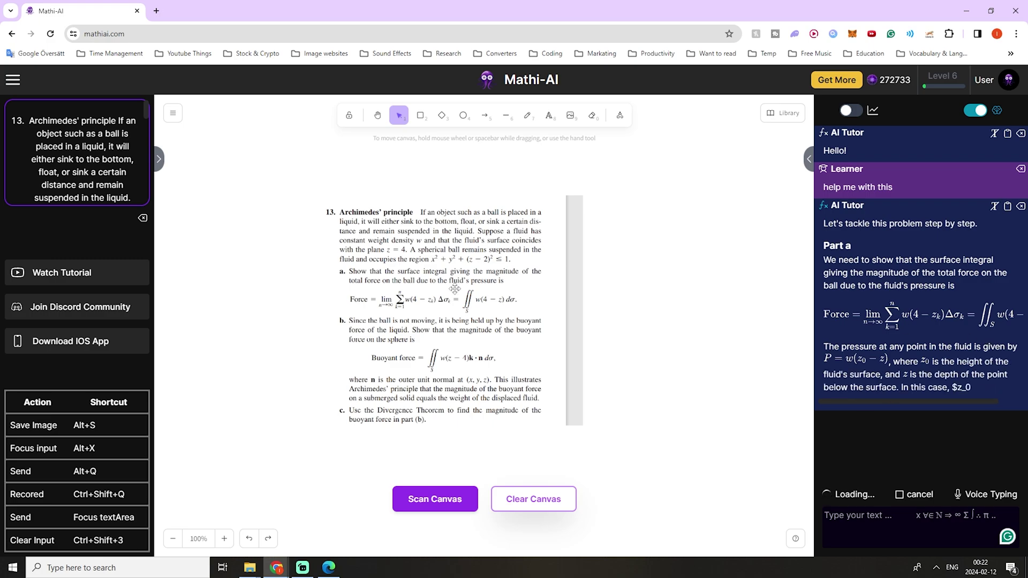
{"action": "scroll", "coordinate": [304, 425], "scroll_direction": "up", "scroll_amount": 1}
{"action": "scroll", "coordinate": [304, 428], "scroll_direction": "up", "scroll_amount": 2}
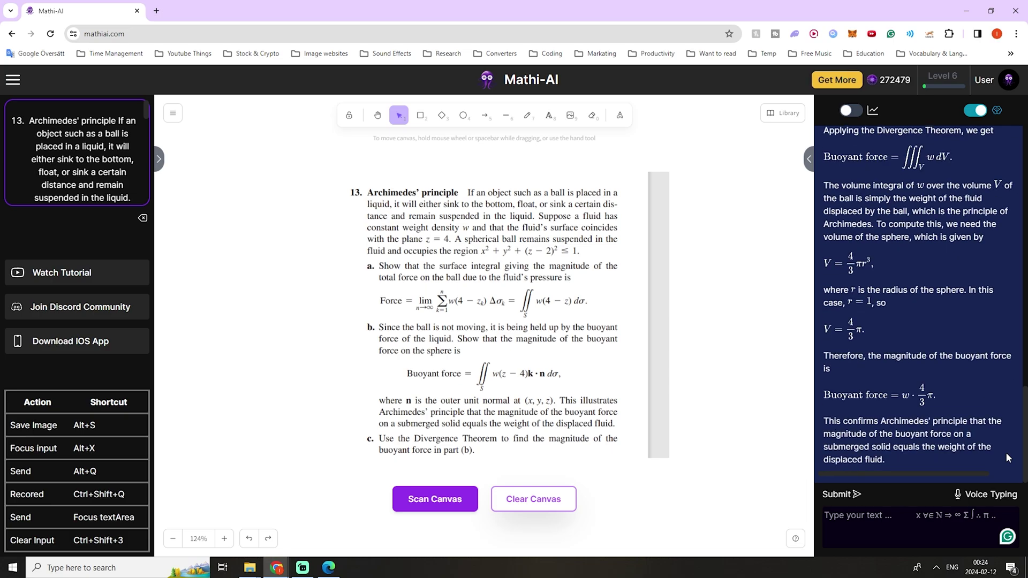
- Compare the textbook's answer key for exercise 13 (c) with the tutor's solution for the buoyant force
{"action": "key", "text": "alt+Tab"}
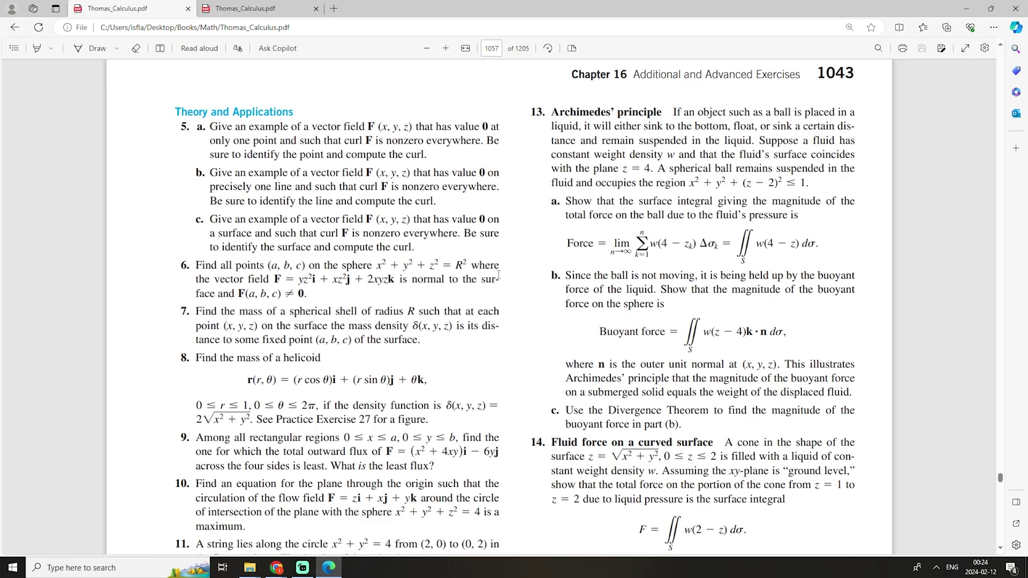
{"action": "key", "text": "ctrl+Tab"}
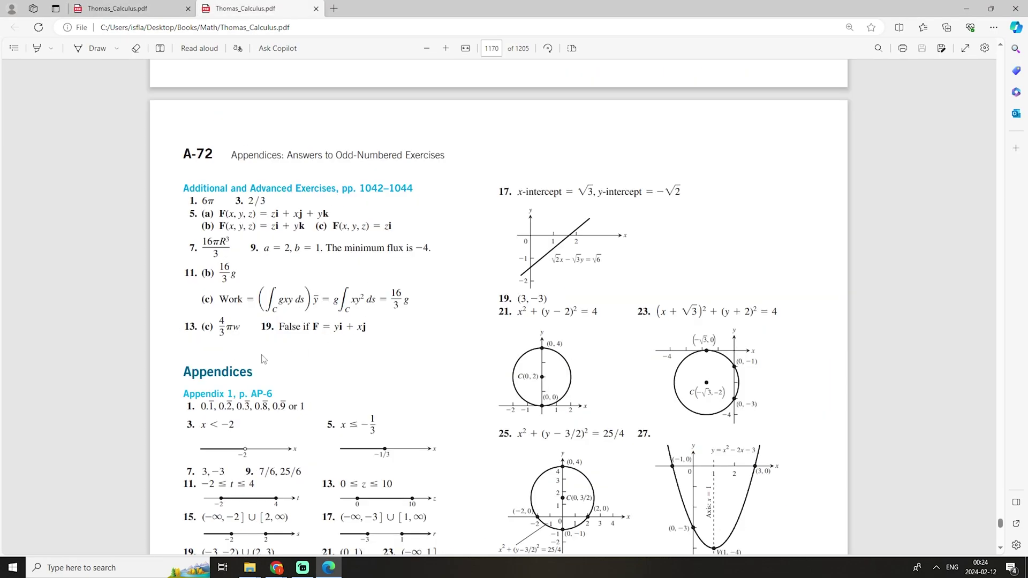
{"action": "key", "text": "alt+Tab"}
{"action": "key", "text": "Tab"}
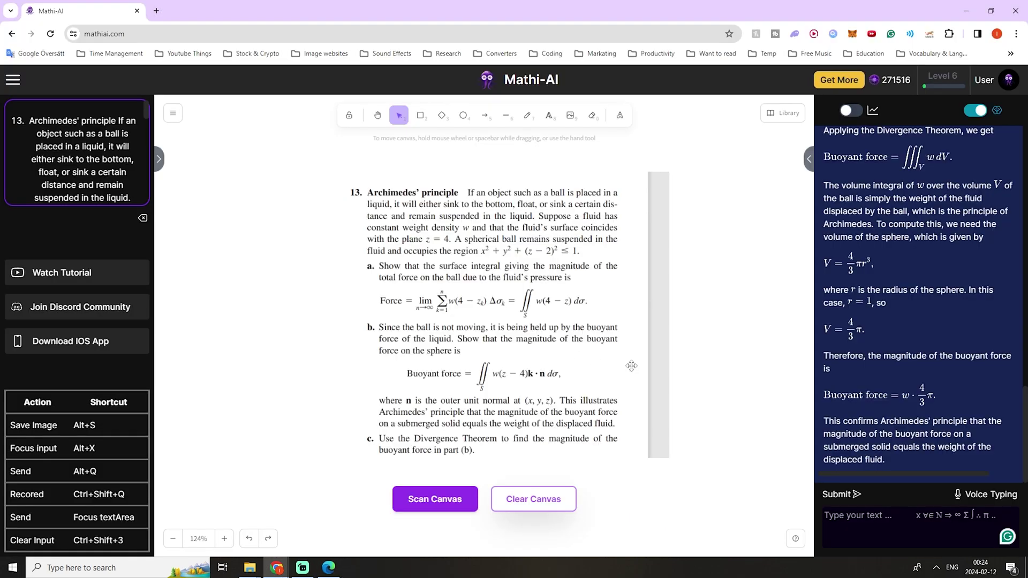
{"action": "scroll", "coordinate": [867, 401], "scroll_direction": "up", "scroll_amount": 5}
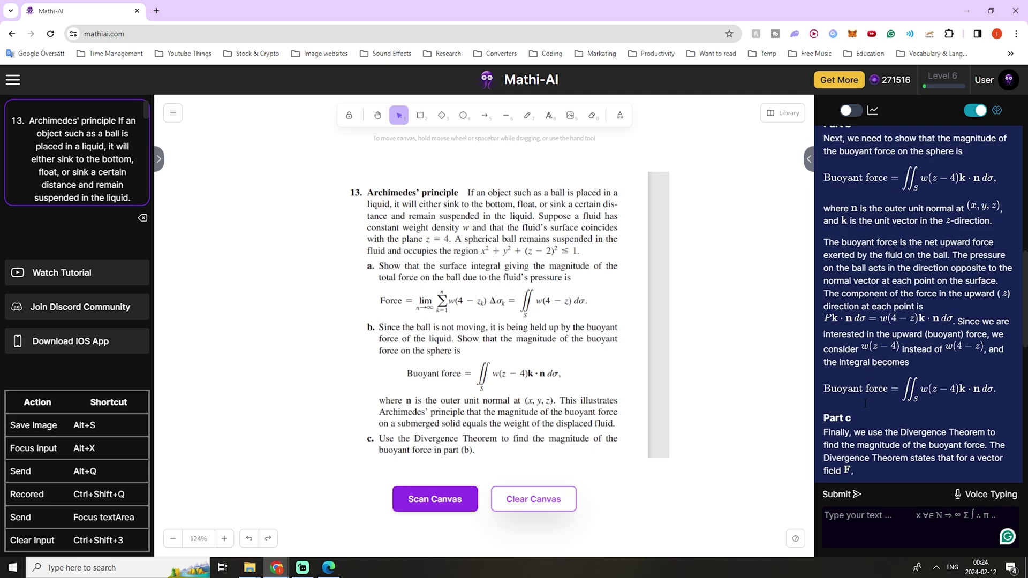
{"action": "scroll", "coordinate": [876, 377], "scroll_direction": "down", "scroll_amount": 9}
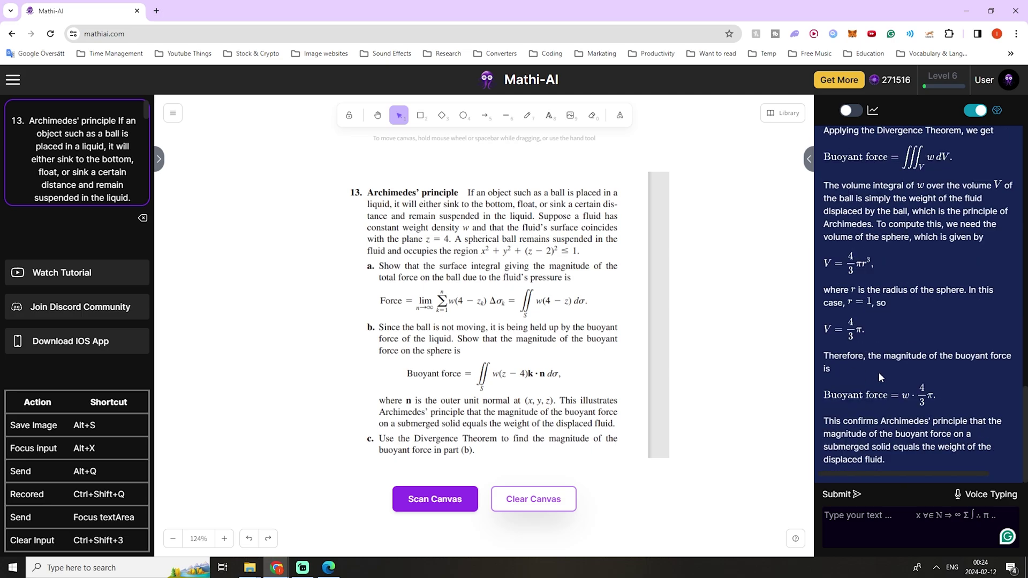
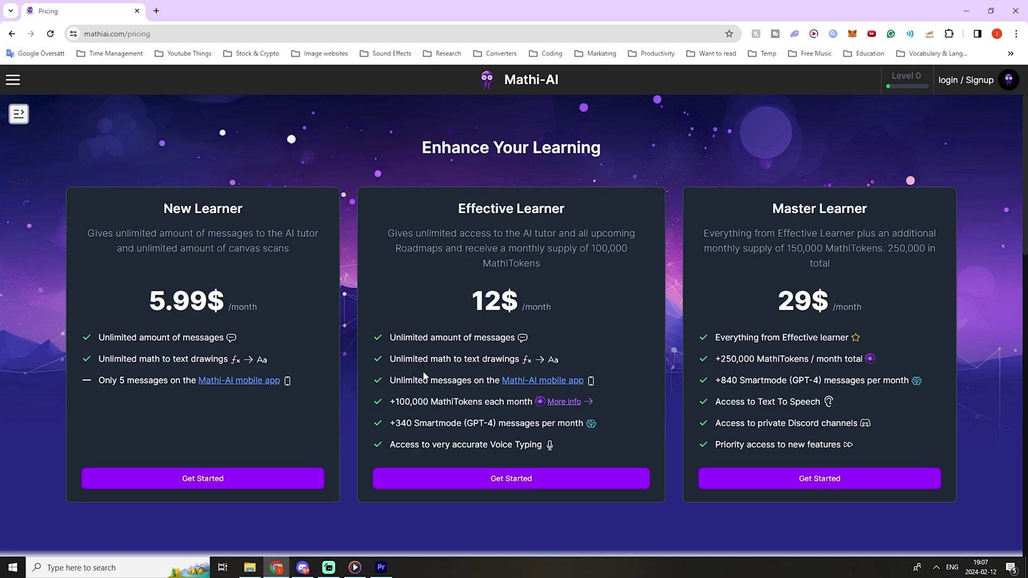
- Highlight the monthly MathiTokens line of the Effective Learner plan on the pricing page and clear the highlight
{"action": "left_click_drag", "start_coordinate": [392, 401], "coordinate": [506, 403]}
{"action": "left_click", "coordinate": [501, 415]}
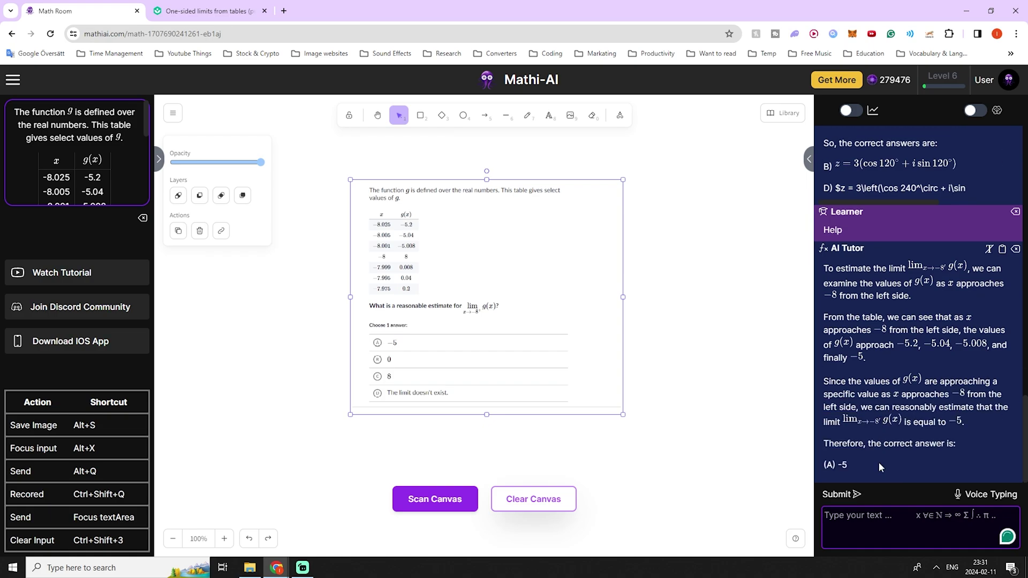
- Go to the Khan Academy one-sided limit exercise, choose the tutor's suggested answer −5 and check it
{"action": "key", "text": "ctrl+Tab"}
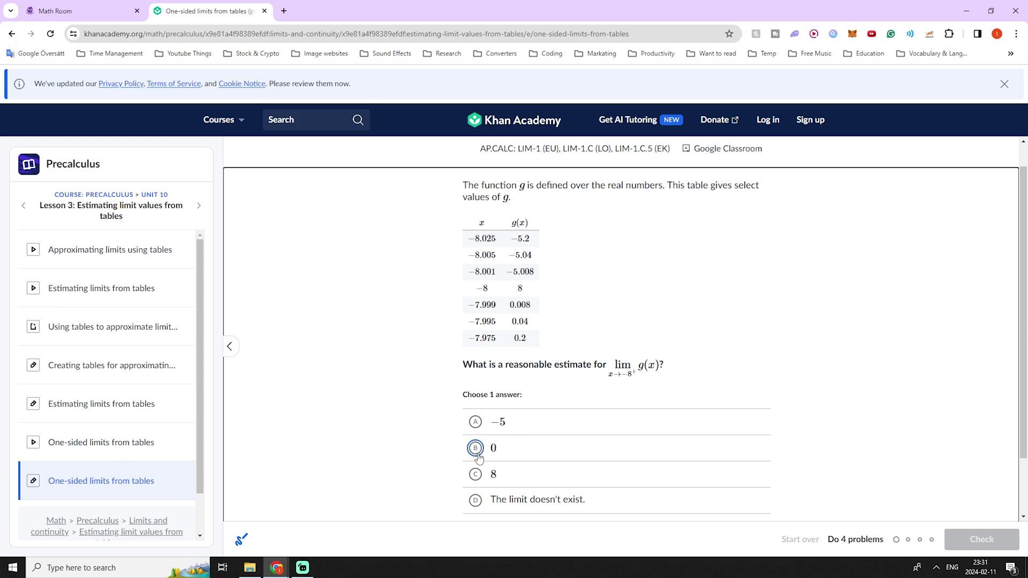
{"action": "scroll", "coordinate": [478, 457], "scroll_direction": "down", "scroll_amount": 1}
{"action": "left_click", "coordinate": [475, 351]}
{"action": "left_click", "coordinate": [979, 541]}
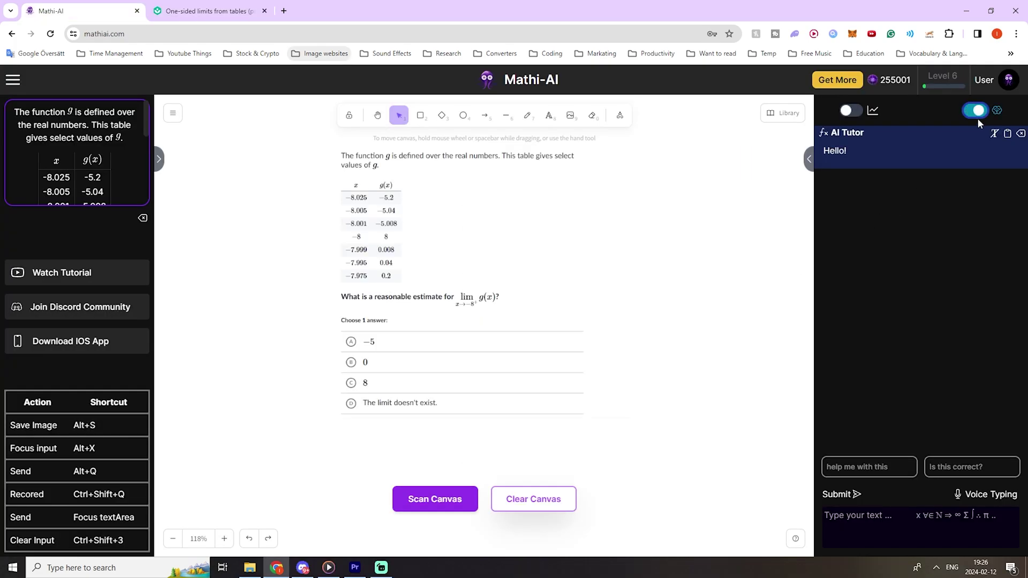
- Ask the Smartmode tutor for help with the scanned limit question, and submit the answer 0 on Khan Academy
{"action": "left_click", "coordinate": [887, 473]}
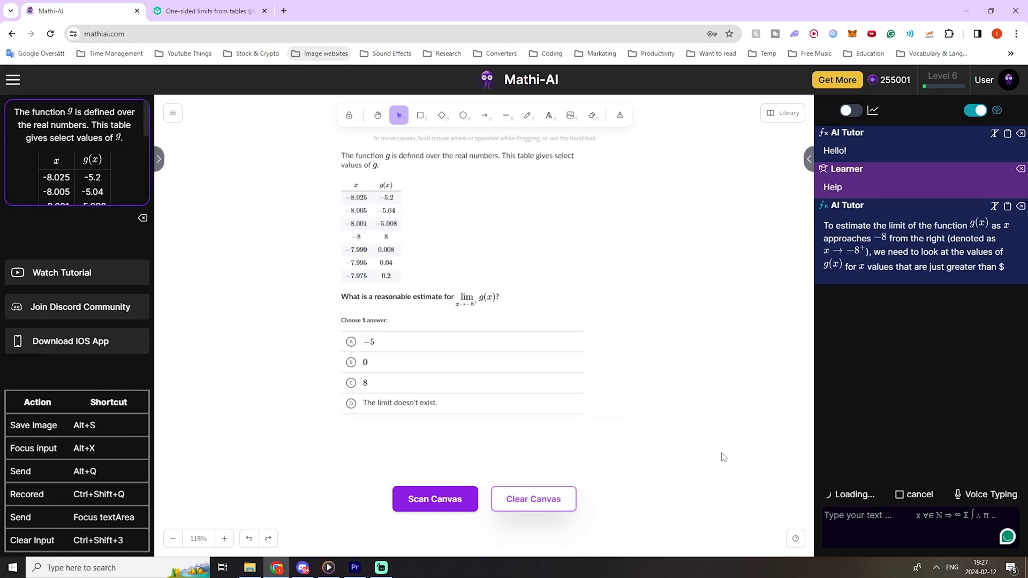
{"action": "left_click", "coordinate": [234, 13]}
{"action": "left_click", "coordinate": [555, 457]}
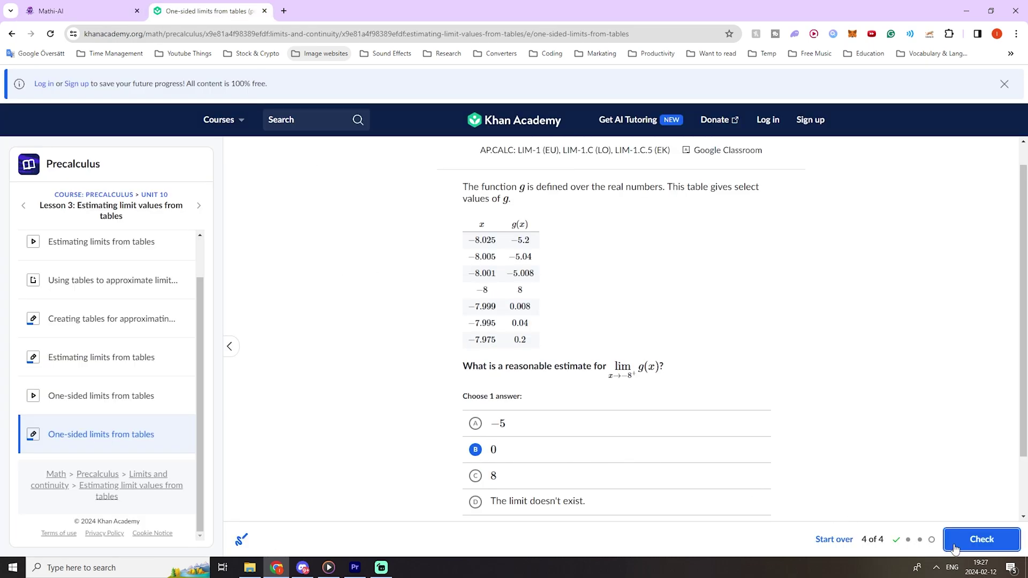
{"action": "left_click", "coordinate": [981, 539]}
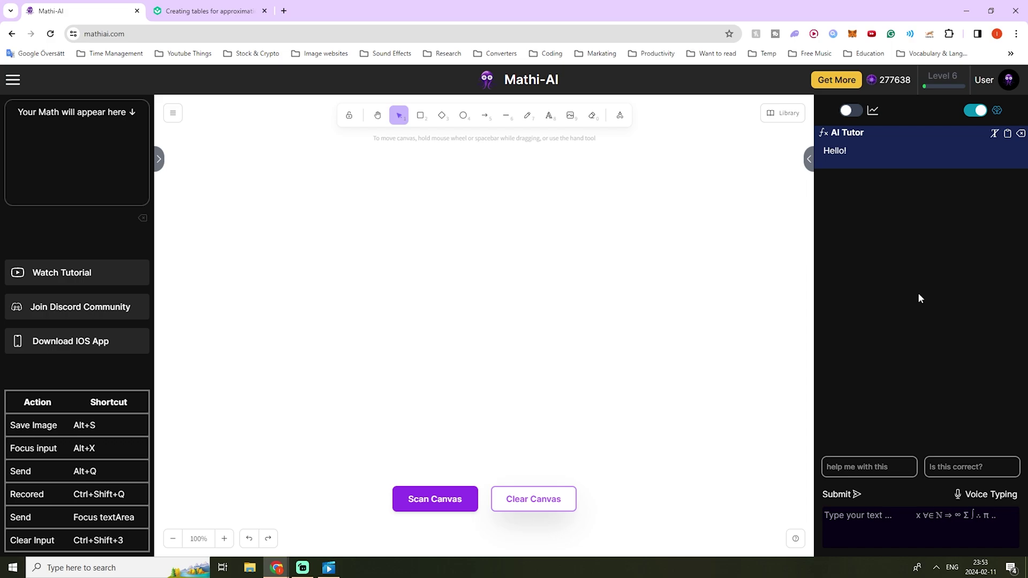
- Send the AI tutor a message stating the learner's first name
{"action": "left_click", "coordinate": [910, 515]}
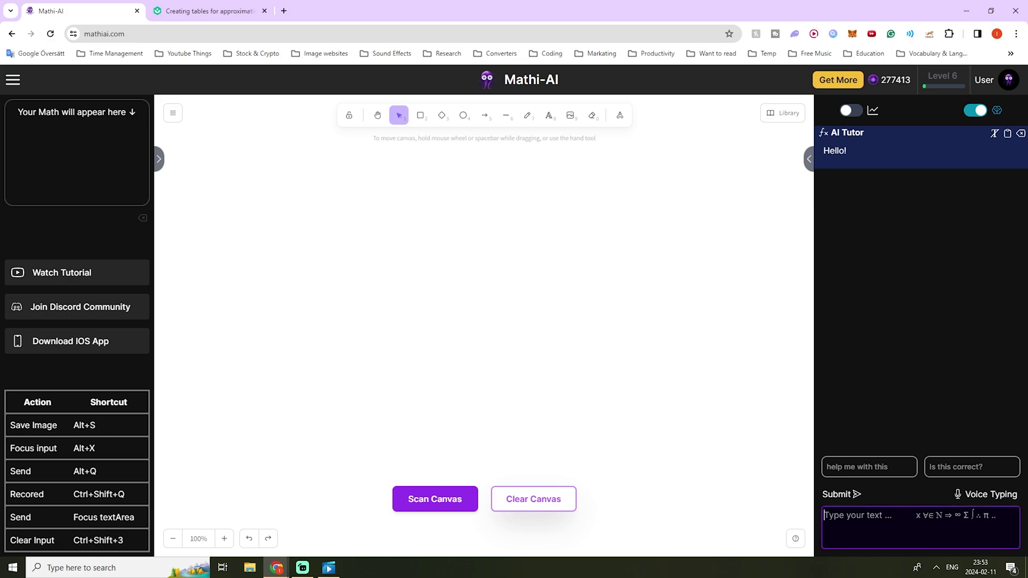
{"action": "type", "text": "My name is John"}
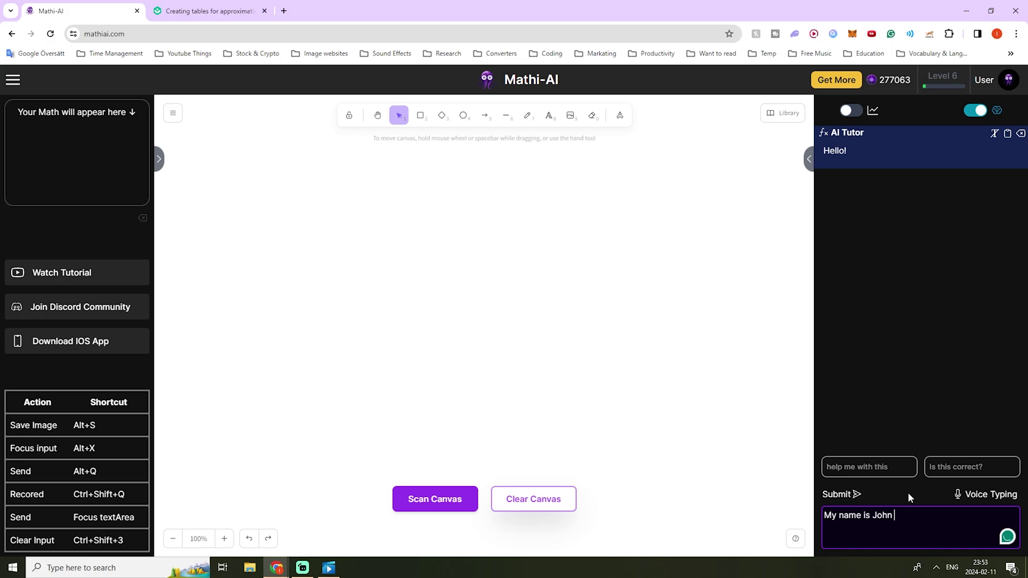
{"action": "key", "text": "Return"}
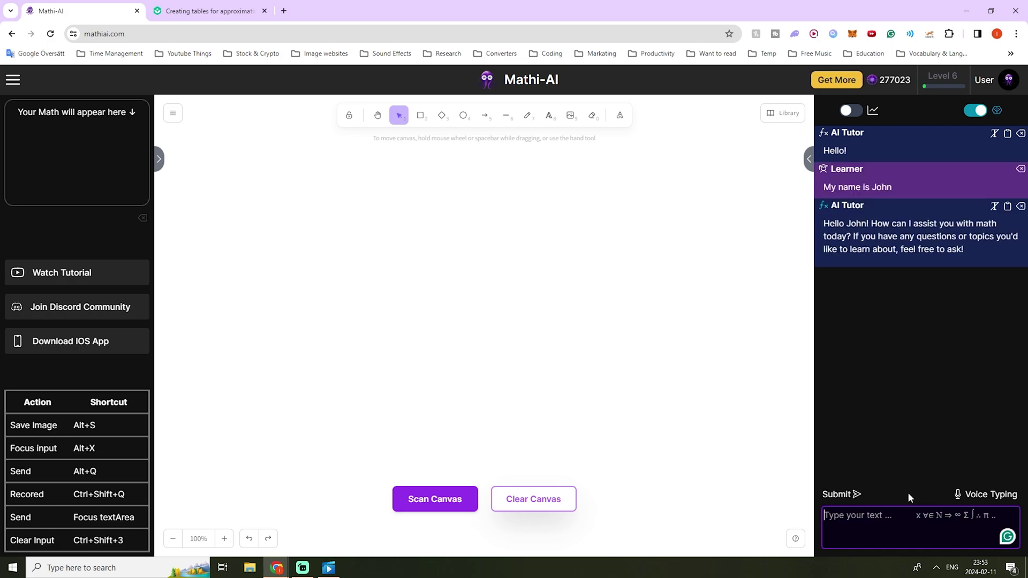
{"action": "left_click", "coordinate": [880, 170]}
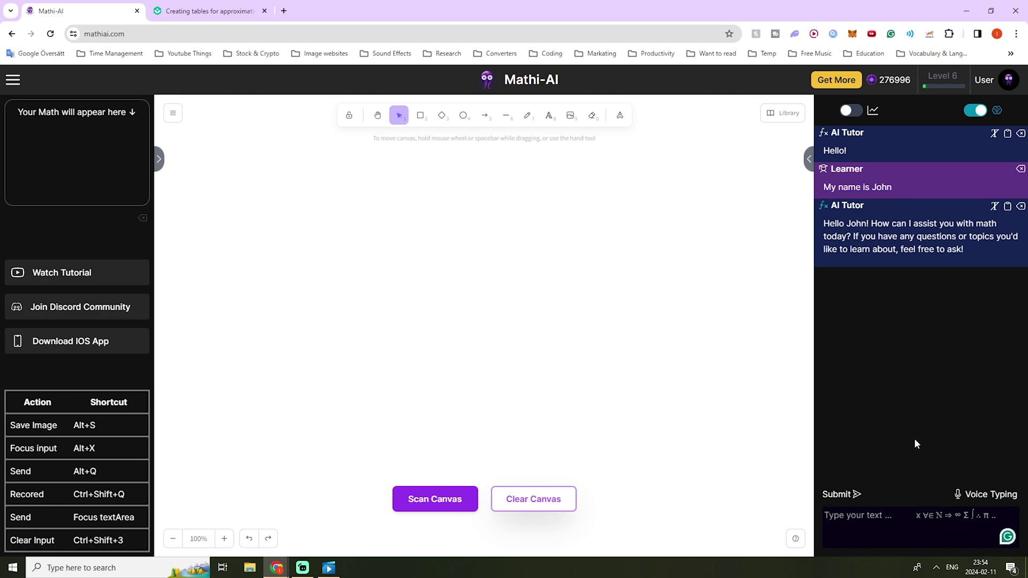
- Ask the AI tutor "What is my name"
{"action": "left_click", "coordinate": [910, 527]}
{"action": "type", "text": "What is "}
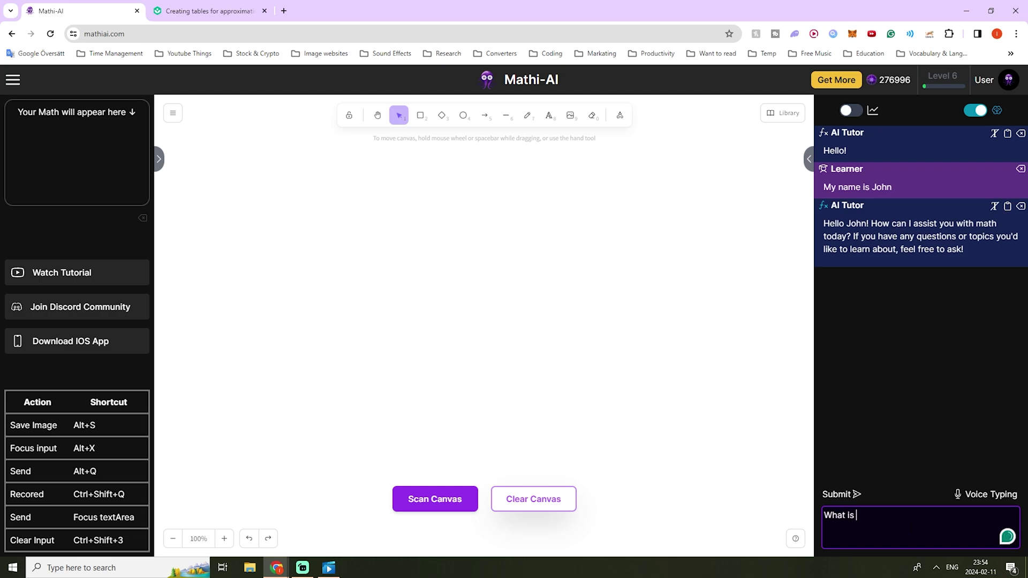
{"action": "type", "text": "my name"}
{"action": "key", "text": "Return"}
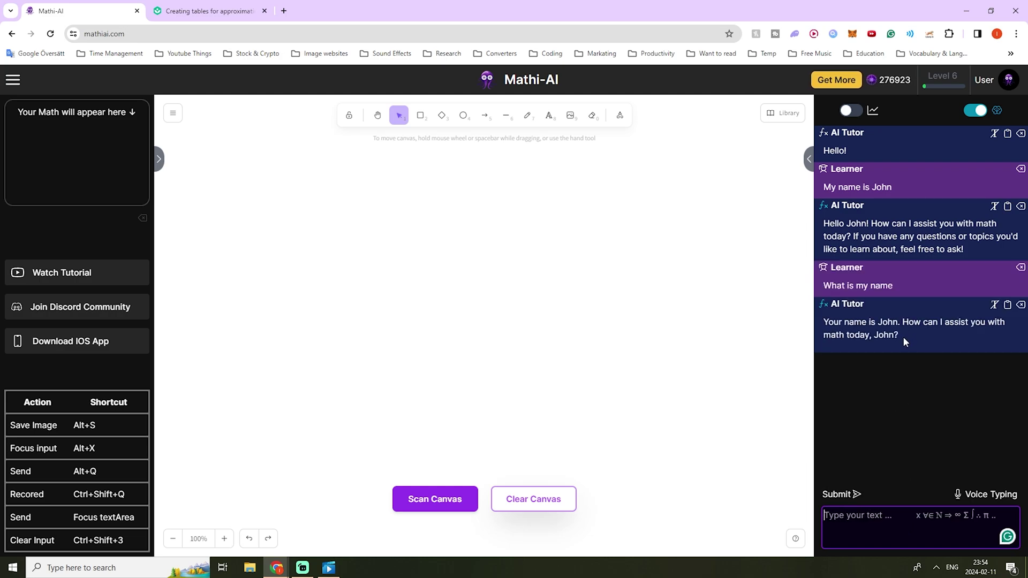
- Exclude all the existing learner and tutor messages in the chat from the tutor's memory
{"action": "left_click", "coordinate": [1021, 169]}
{"action": "left_click", "coordinate": [1021, 268]}
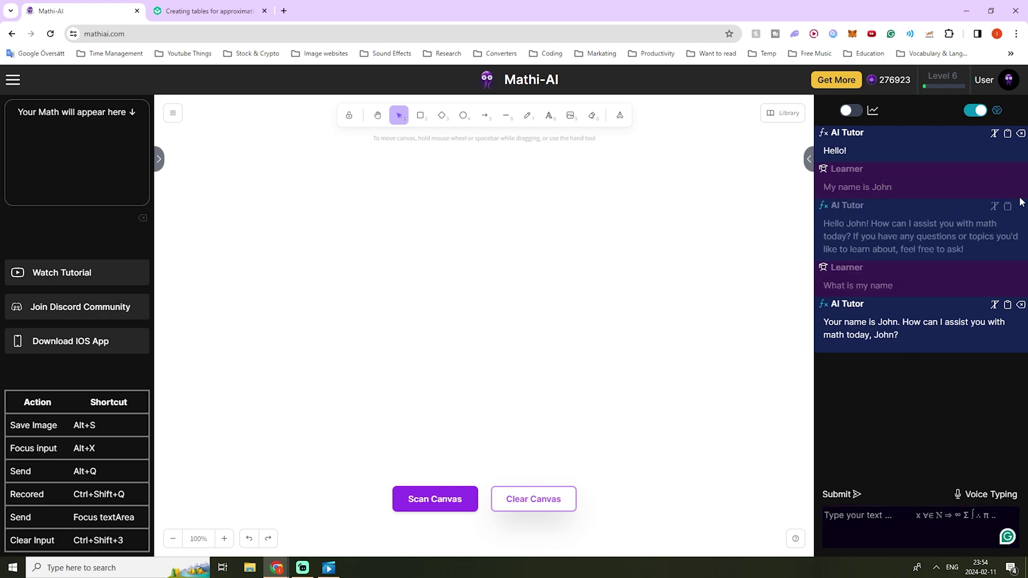
{"action": "left_click", "coordinate": [1020, 133]}
{"action": "left_click", "coordinate": [1021, 305]}
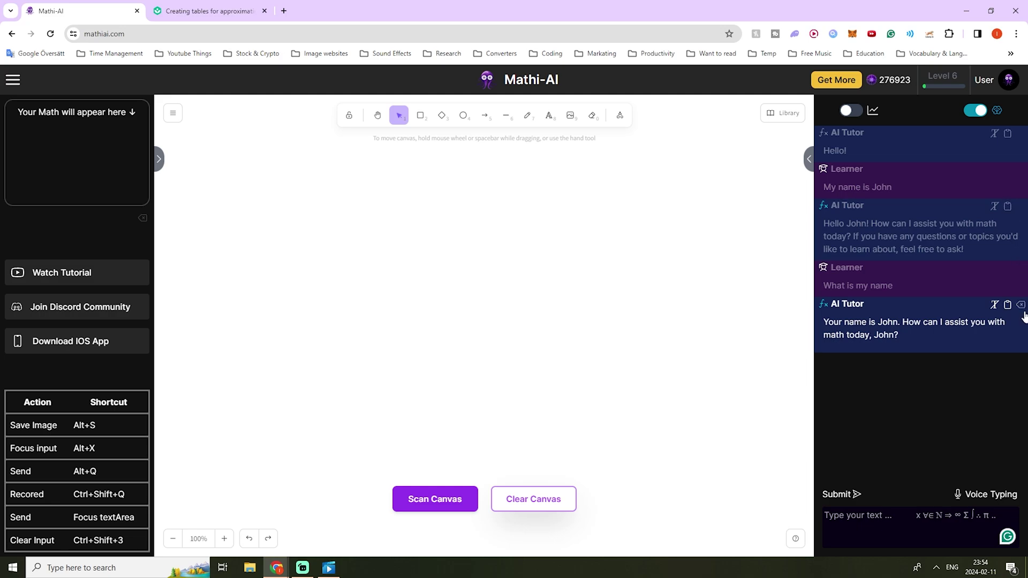
- Ask the tutor again "What is my name ?" and review the reply below the excluded messages
{"action": "type", "text": "What is my name ?"}
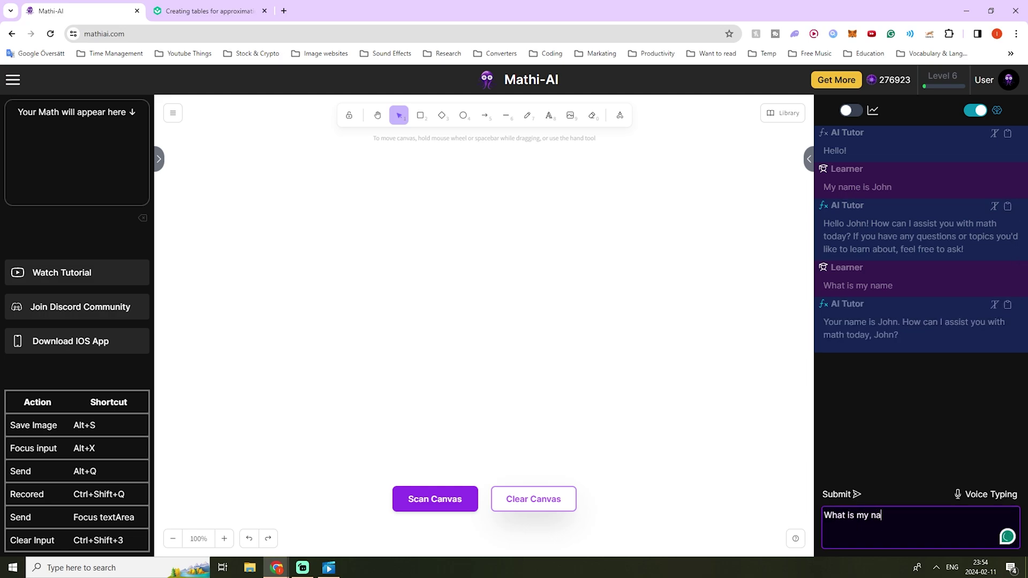
{"action": "key", "text": "Return"}
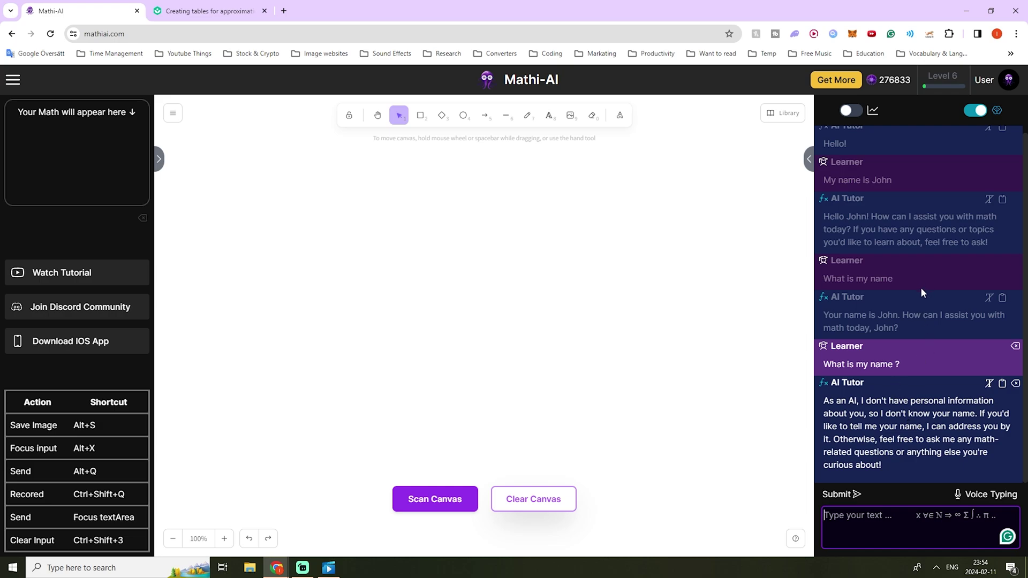
{"action": "scroll", "coordinate": [919, 296], "scroll_direction": "up", "scroll_amount": 1}
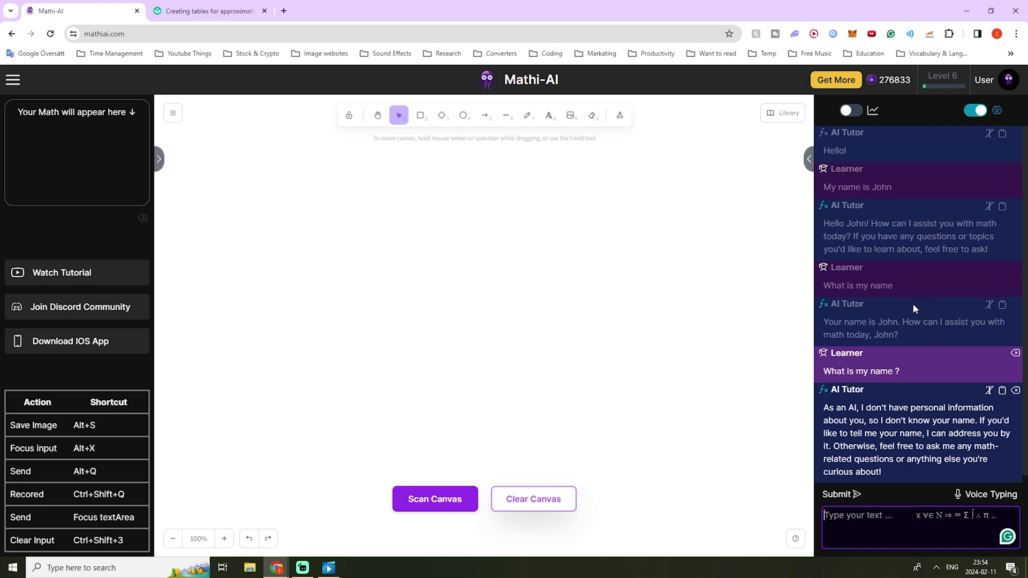
{"action": "scroll", "coordinate": [912, 303], "scroll_direction": "down", "scroll_amount": 1}
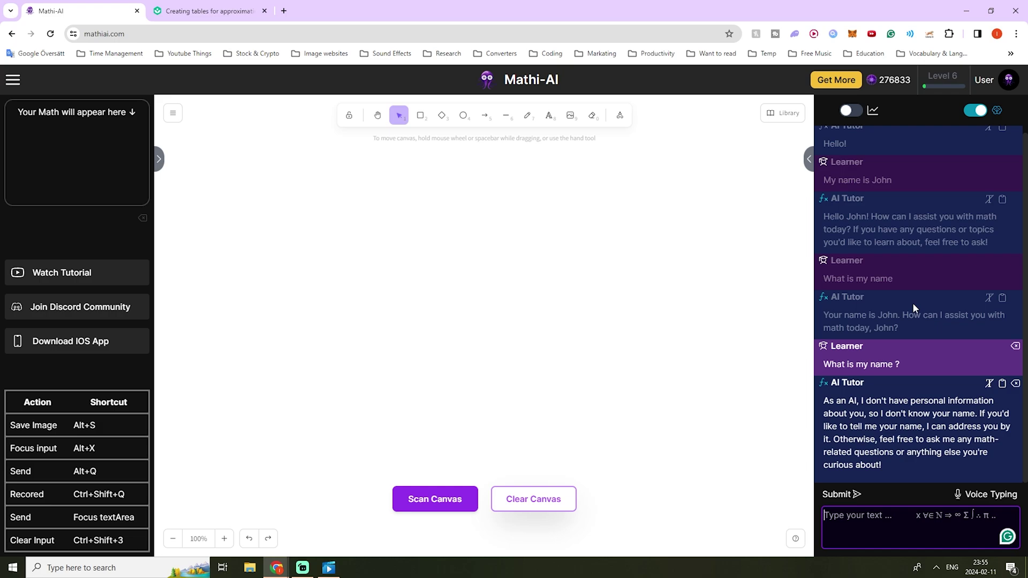
- Start a new Mathi-AI room
{"action": "left_click", "coordinate": [13, 80]}
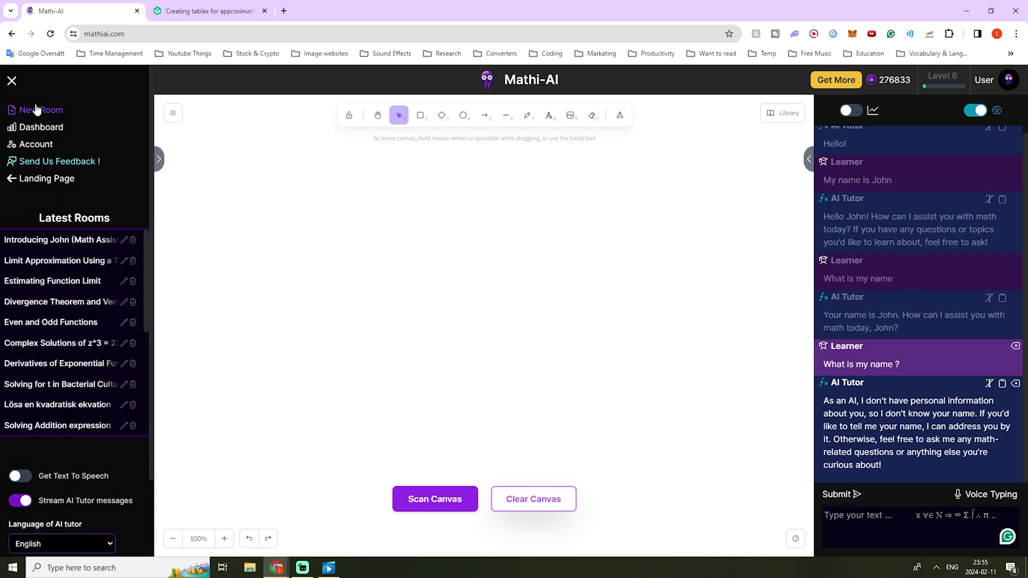
{"action": "left_click", "coordinate": [40, 111]}
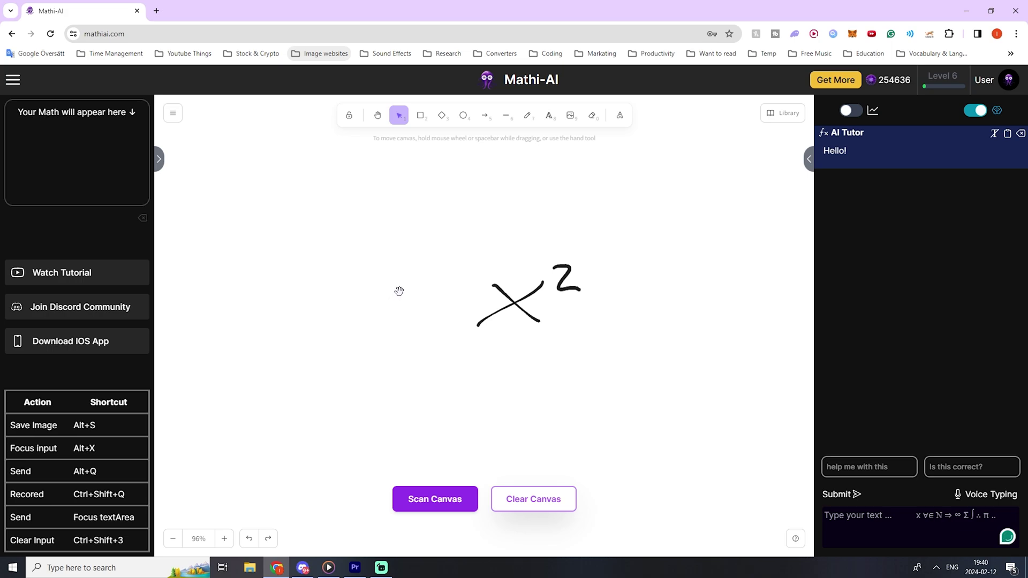
- Handwrite 4+4 on the canvas above the x² expression with the Draw tool
{"action": "mouse_move", "coordinate": [399, 292]}
{"action": "left_mouse_down"}
{"action": "mouse_move", "coordinate": [395, 298]}
{"action": "mouse_move", "coordinate": [415, 250]}
{"action": "mouse_move", "coordinate": [457, 316]}
{"action": "mouse_move", "coordinate": [342, 293]}
{"action": "mouse_move", "coordinate": [390, 260]}
{"action": "mouse_move", "coordinate": [398, 259]}
{"action": "mouse_move", "coordinate": [151, 368]}
{"action": "mouse_move", "coordinate": [486, 397]}
{"action": "mouse_move", "coordinate": [344, 333]}
{"action": "left_mouse_up"}
{"action": "key", "text": "7"}
{"action": "scroll", "coordinate": [442, 286], "scroll_direction": "up", "scroll_amount": 1}
{"action": "left_click_drag", "start_coordinate": [459, 217], "coordinate": [487, 232]}
{"action": "mouse_move", "coordinate": [485, 210]}
{"action": "left_mouse_down"}
{"action": "mouse_move", "coordinate": [487, 271]}
{"action": "mouse_move", "coordinate": [457, 294]}
{"action": "mouse_move", "coordinate": [349, 291]}
{"action": "left_mouse_up"}
{"action": "mouse_move", "coordinate": [457, 255]}
{"action": "left_mouse_down"}
{"action": "mouse_move", "coordinate": [457, 283]}
{"action": "mouse_move", "coordinate": [476, 268]}
{"action": "left_mouse_up"}
{"action": "mouse_move", "coordinate": [485, 249]}
{"action": "left_mouse_down"}
{"action": "mouse_move", "coordinate": [508, 268]}
{"action": "mouse_move", "coordinate": [505, 284]}
{"action": "left_mouse_up"}
{"action": "mouse_move", "coordinate": [458, 294]}
{"action": "left_mouse_down"}
{"action": "mouse_move", "coordinate": [483, 291]}
{"action": "mouse_move", "coordinate": [566, 355]}
{"action": "mouse_move", "coordinate": [477, 287]}
{"action": "mouse_move", "coordinate": [566, 225]}
{"action": "left_mouse_up"}
- Undo all the handwritten strokes of 4+4, leaving only x² on the canvas
{"action": "key", "text": "ctrl+z"}
{"action": "key", "text": "ctrl+z"}
{"action": "key", "text": "ctrl+z"}
{"action": "key", "text": "ctrl+z"}
{"action": "key", "text": "ctrl+z"}
{"action": "key", "text": "ctrl+z"}
{"action": "scroll", "coordinate": [451, 366], "scroll_direction": "down", "scroll_amount": 10}
{"action": "scroll", "coordinate": [452, 366], "scroll_direction": "up", "scroll_amount": 6}
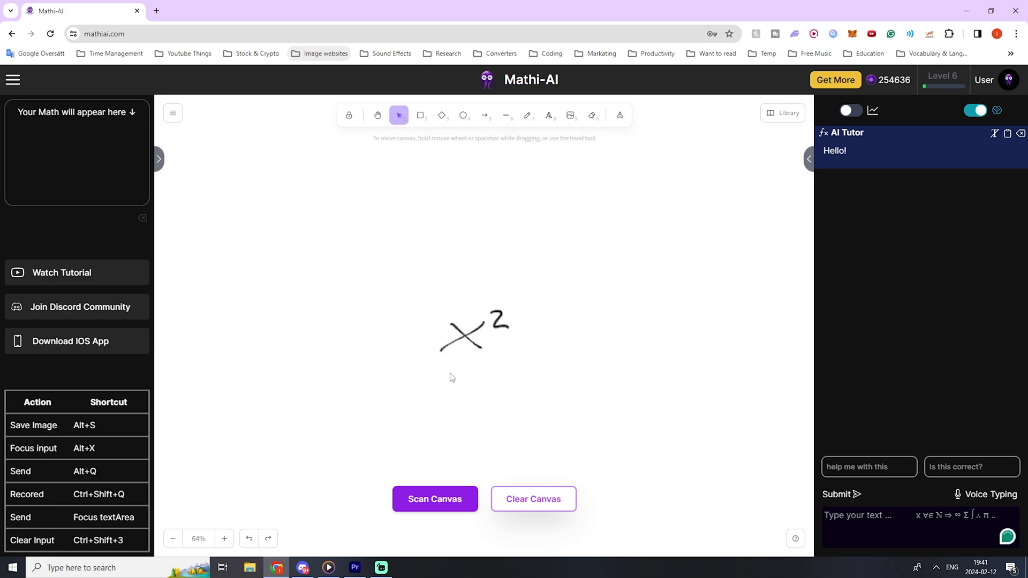
{"action": "scroll", "coordinate": [449, 345], "scroll_direction": "down", "scroll_amount": 6}
{"action": "scroll", "coordinate": [464, 343], "scroll_direction": "up", "scroll_amount": 5}
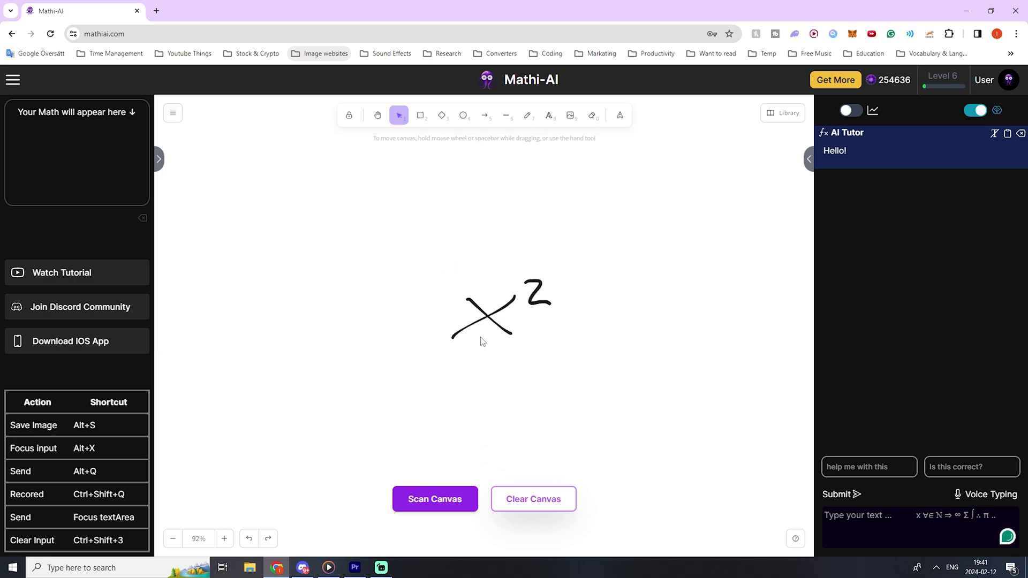
- Redo the undone strokes to restore the handwritten 4+4 above x²
{"action": "key", "text": "ctrl+shift+z"}
{"action": "key", "text": "ctrl+shift+z"}
{"action": "key", "text": "ctrl+shift+z"}
{"action": "key", "text": "ctrl+shift+z"}
{"action": "key", "text": "ctrl+shift+z"}
{"action": "key", "text": "ctrl+shift+z"}
- Erase the handwritten 4+4 above the x² expression with the Eraser tool
{"action": "left_click", "coordinate": [593, 120]}
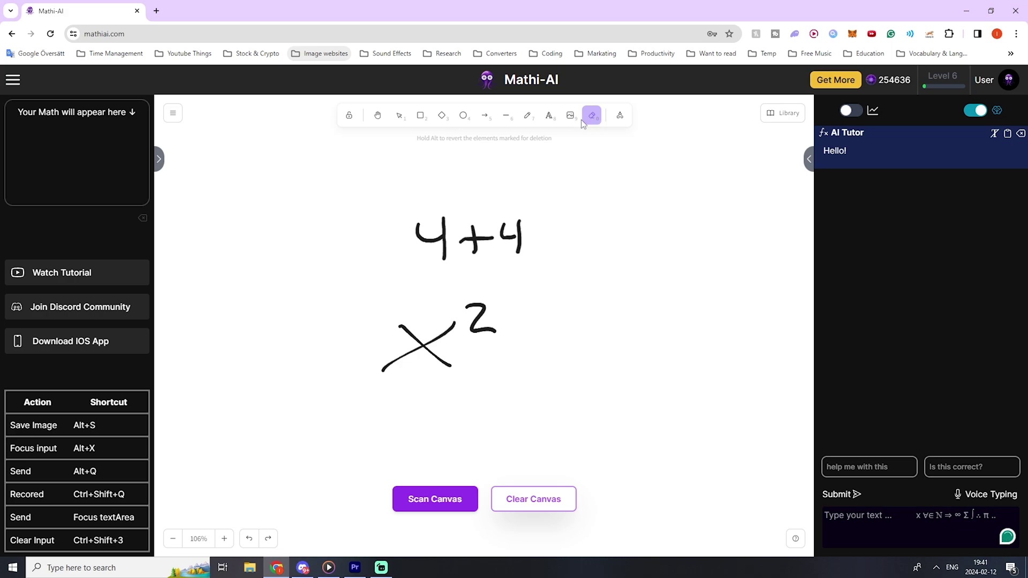
{"action": "left_click_drag", "start_coordinate": [499, 248], "coordinate": [509, 232]}
{"action": "scroll", "coordinate": [493, 252], "scroll_direction": "up", "scroll_amount": 4}
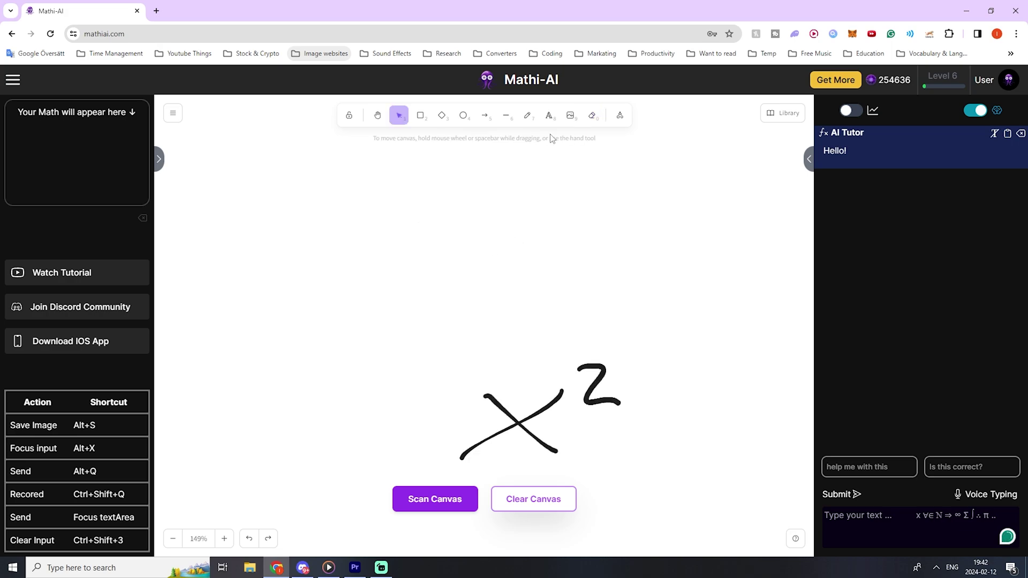
{"action": "left_click", "coordinate": [548, 115]}
{"action": "left_click", "coordinate": [443, 277]}
{"action": "type", "text": "Hel"}
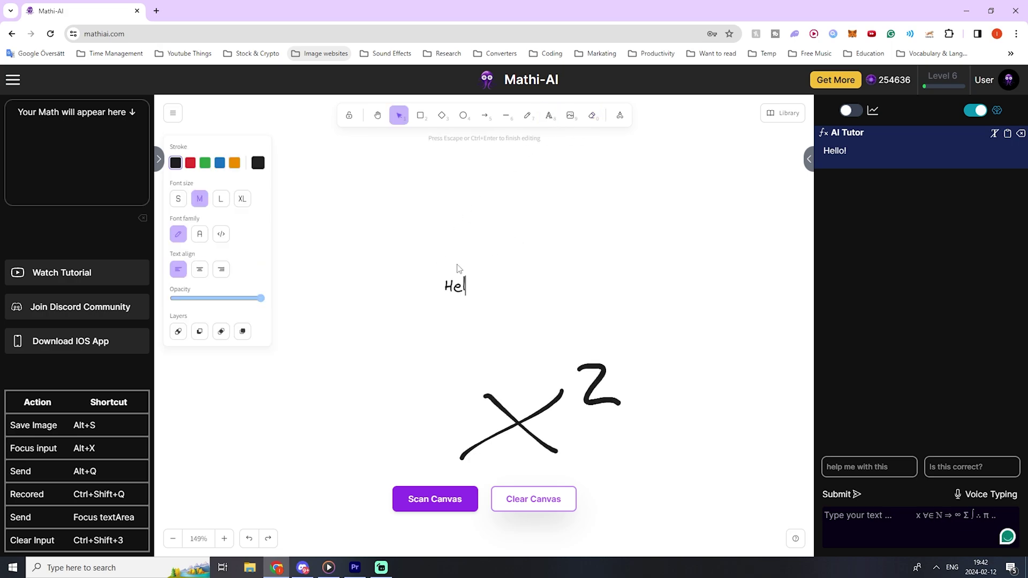
{"action": "key", "text": "BackSpace"}
{"action": "key", "text": "BackSpace"}
{"action": "key", "text": "BackSpace"}
- Add the text "Hi again!" to the canvas above the x² expression
{"action": "scroll", "coordinate": [473, 299], "scroll_direction": "down", "scroll_amount": 1}
{"action": "left_click", "coordinate": [467, 284]}
{"action": "type", "text": "Hi again"}
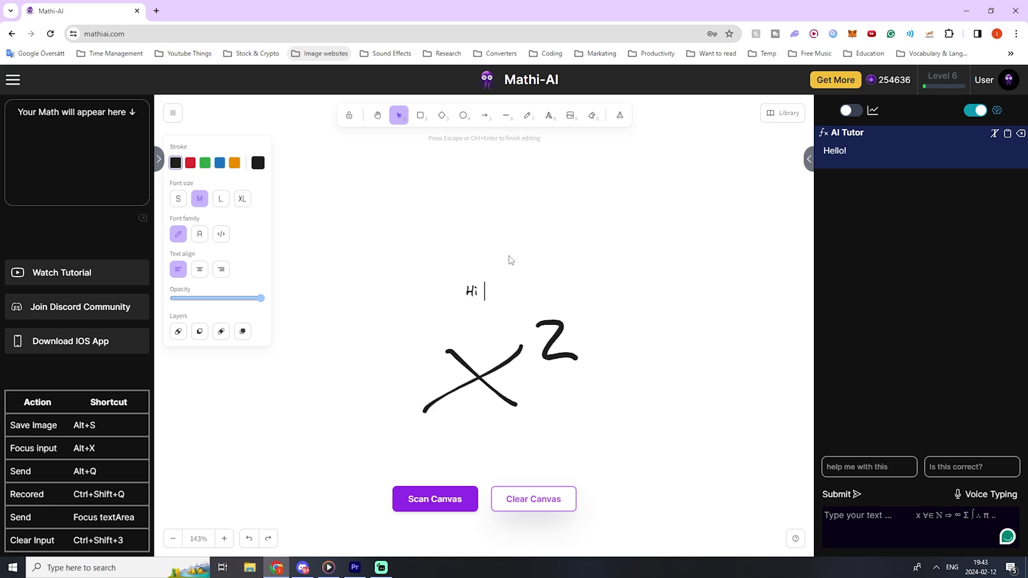
{"action": "type", "text": "!"}
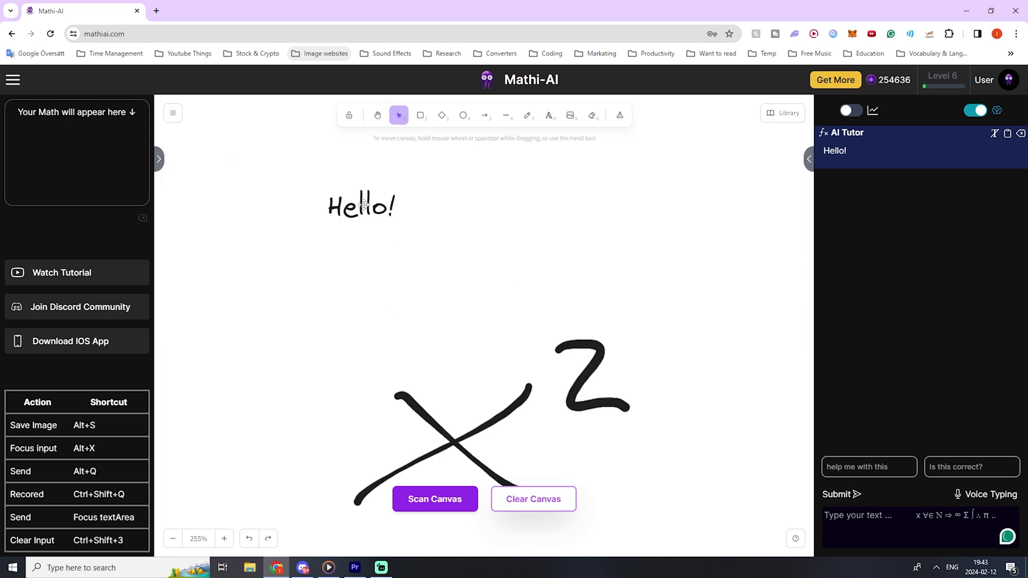
- Move the "Hello!" text closer to the x² expression, then select the content around it and delete the selection
{"action": "left_click_drag", "start_coordinate": [355, 204], "coordinate": [458, 262]}
{"action": "scroll", "coordinate": [490, 308], "scroll_direction": "down", "scroll_amount": 5}
{"action": "left_click_drag", "start_coordinate": [385, 249], "coordinate": [601, 408]}
{"action": "key", "text": "Delete"}
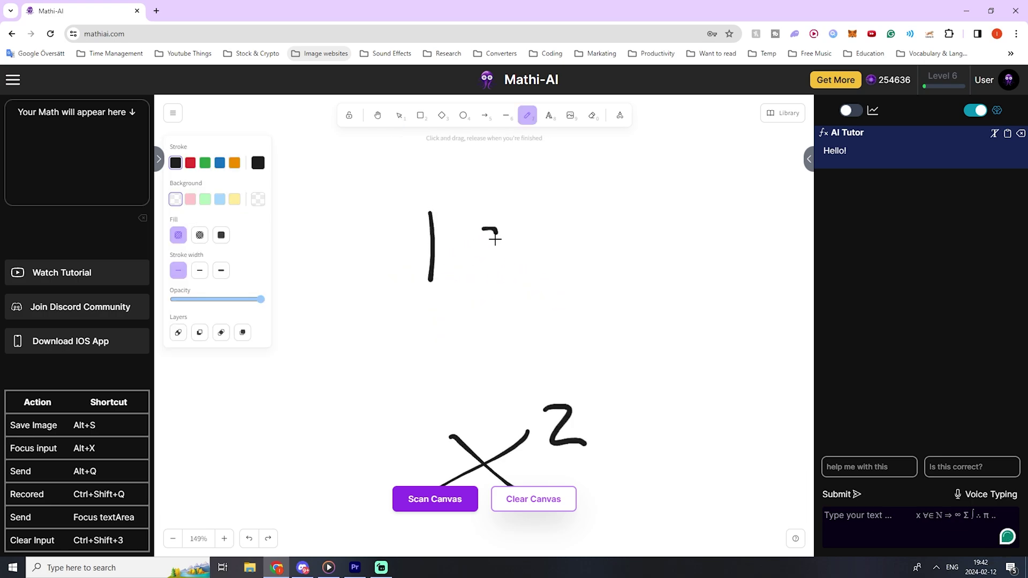
- Handwrite the digits 2, 3 and 4 beside the 1 above the x² expression
{"action": "left_click_drag", "start_coordinate": [490, 234], "coordinate": [505, 278]}
{"action": "left_click_drag", "start_coordinate": [555, 235], "coordinate": [551, 285]}
{"action": "left_click_drag", "start_coordinate": [624, 238], "coordinate": [634, 246]}
{"action": "left_click_drag", "start_coordinate": [636, 229], "coordinate": [642, 299]}
- Undo the handwritten digit strokes above the x² expression
{"action": "key", "text": "ctrl+z"}
{"action": "key", "text": "ctrl+z"}
{"action": "key", "text": "ctrl+z"}
{"action": "key", "text": "ctrl+z"}
{"action": "key", "text": "ctrl+z"}
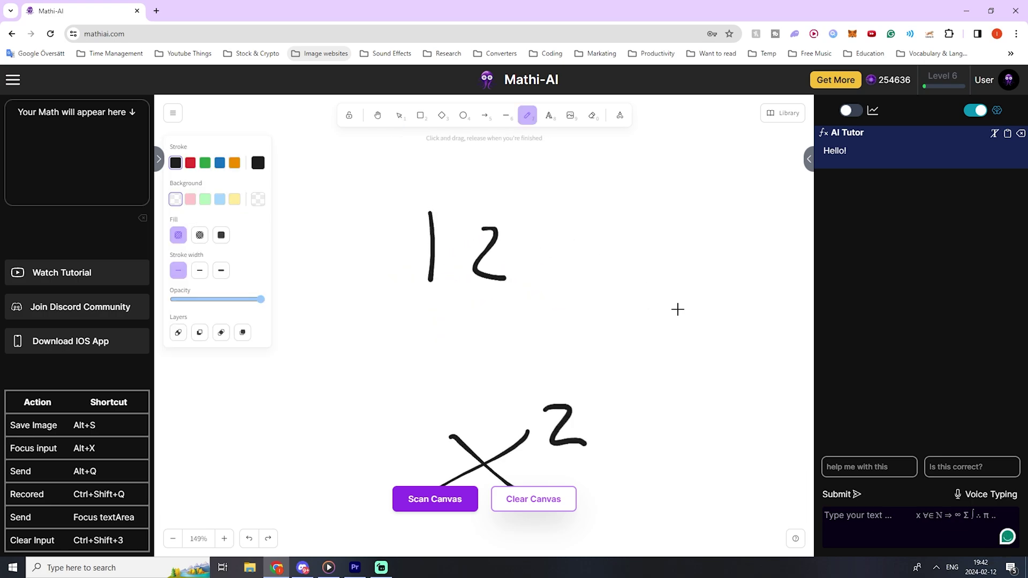
- Redo the undone digit strokes above the x² expression
{"action": "key", "text": "ctrl+shift+z"}
{"action": "key", "text": "ctrl+shift+z"}
{"action": "key", "text": "ctrl+shift+z"}
{"action": "key", "text": "ctrl+shift+z"}
{"action": "key", "text": "ctrl+shift+z"}
- Draw a rectangle around the x² expression
{"action": "key", "text": "1"}
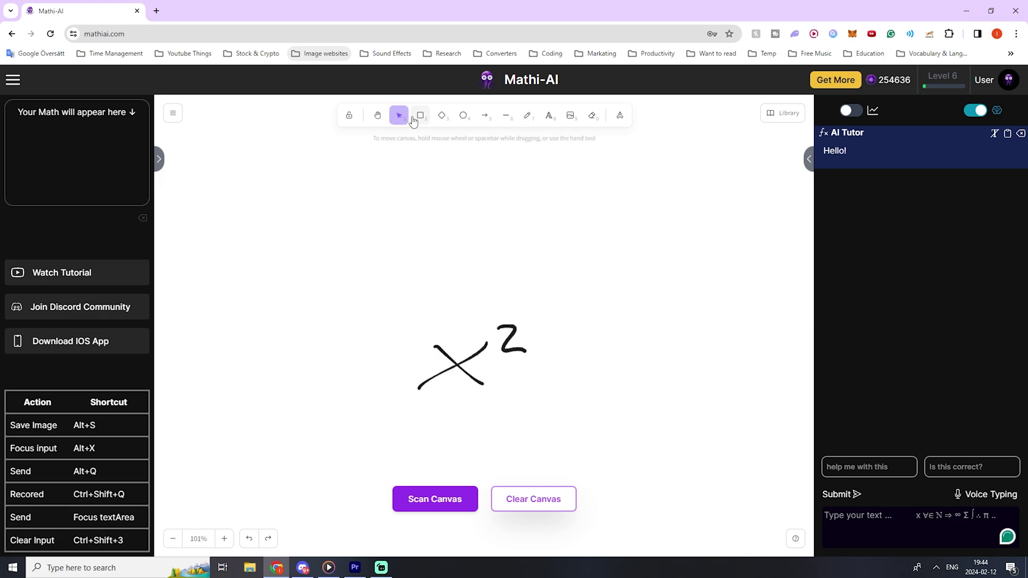
{"action": "left_click", "coordinate": [414, 120]}
{"action": "left_click_drag", "start_coordinate": [355, 277], "coordinate": [608, 436]}
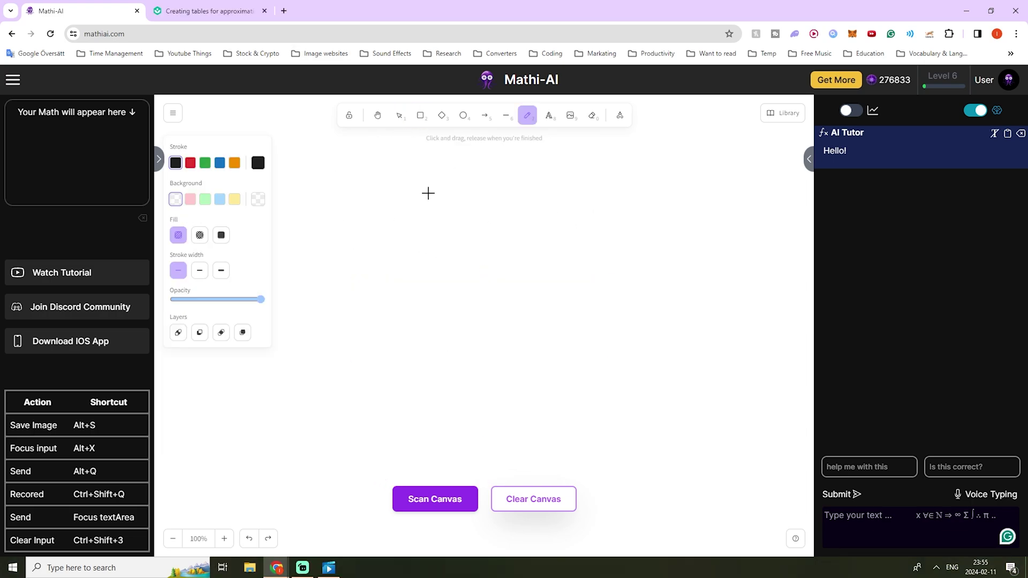
- Handwrite the equation 2 + x = 5 on the empty canvas with the Draw tool
{"action": "left_click_drag", "start_coordinate": [401, 229], "coordinate": [431, 273]}
{"action": "mouse_move", "coordinate": [470, 236]}
{"action": "left_mouse_down"}
{"action": "mouse_move", "coordinate": [462, 267]}
{"action": "mouse_move", "coordinate": [489, 250]}
{"action": "left_mouse_up"}
{"action": "mouse_move", "coordinate": [542, 240]}
{"action": "left_mouse_down"}
{"action": "mouse_move", "coordinate": [512, 266]}
{"action": "mouse_move", "coordinate": [610, 269]}
{"action": "left_mouse_up"}
{"action": "mouse_move", "coordinate": [582, 250]}
{"action": "left_mouse_down"}
{"action": "mouse_move", "coordinate": [616, 248]}
{"action": "mouse_move", "coordinate": [640, 265]}
{"action": "left_mouse_up"}
{"action": "left_click_drag", "start_coordinate": [645, 222], "coordinate": [672, 215]}
- Handwrite z² to the lower right of the equation, with a short dash through the z
{"action": "scroll", "coordinate": [573, 335], "scroll_direction": "up", "scroll_amount": 2}
{"action": "mouse_move", "coordinate": [573, 336]}
{"action": "left_mouse_down"}
{"action": "mouse_move", "coordinate": [489, 319]}
{"action": "mouse_move", "coordinate": [496, 296]}
{"action": "mouse_move", "coordinate": [554, 353]}
{"action": "left_mouse_up"}
{"action": "left_click_drag", "start_coordinate": [504, 335], "coordinate": [542, 324]}
{"action": "left_click_drag", "start_coordinate": [553, 281], "coordinate": [586, 309]}
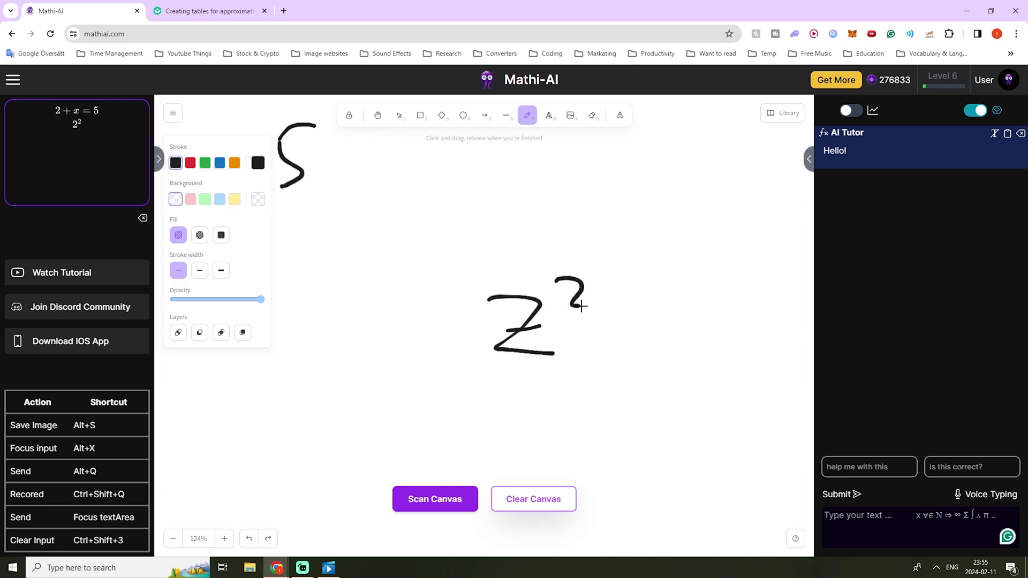
- Bring both 2 + x = 5 and z² into view and scan the canvas
{"action": "scroll", "coordinate": [488, 340], "scroll_direction": "down", "scroll_amount": 5}
{"action": "scroll", "coordinate": [536, 385], "scroll_direction": "left", "scroll_amount": 3}
{"action": "scroll", "coordinate": [535, 386], "scroll_direction": "up", "scroll_amount": 1}
{"action": "left_click", "coordinate": [464, 491]}
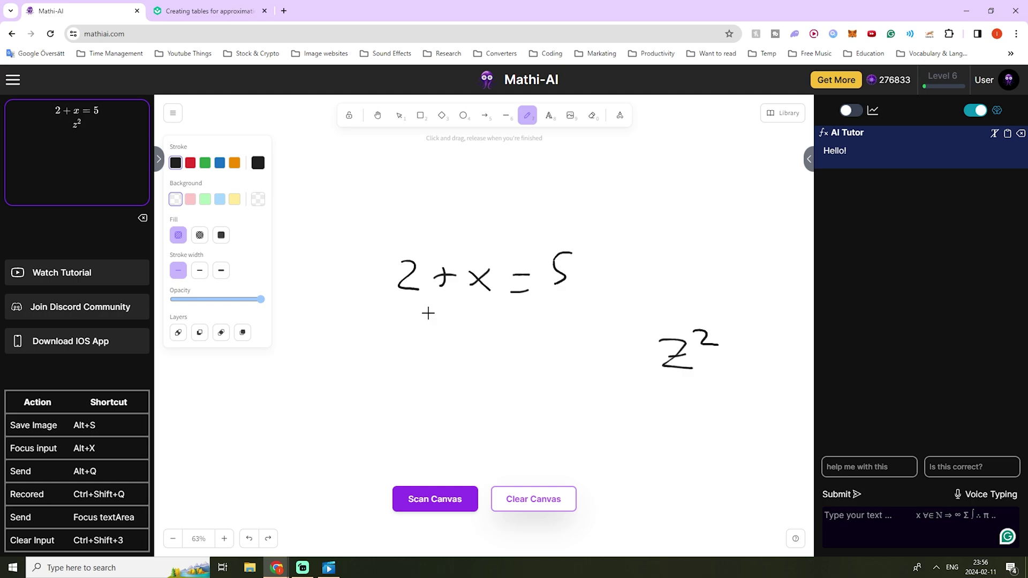
- Draw a small stick figure to the right of z²
{"action": "left_click_drag", "start_coordinate": [498, 323], "coordinate": [375, 323]}
{"action": "scroll", "coordinate": [567, 349], "scroll_direction": "up", "scroll_amount": 3}
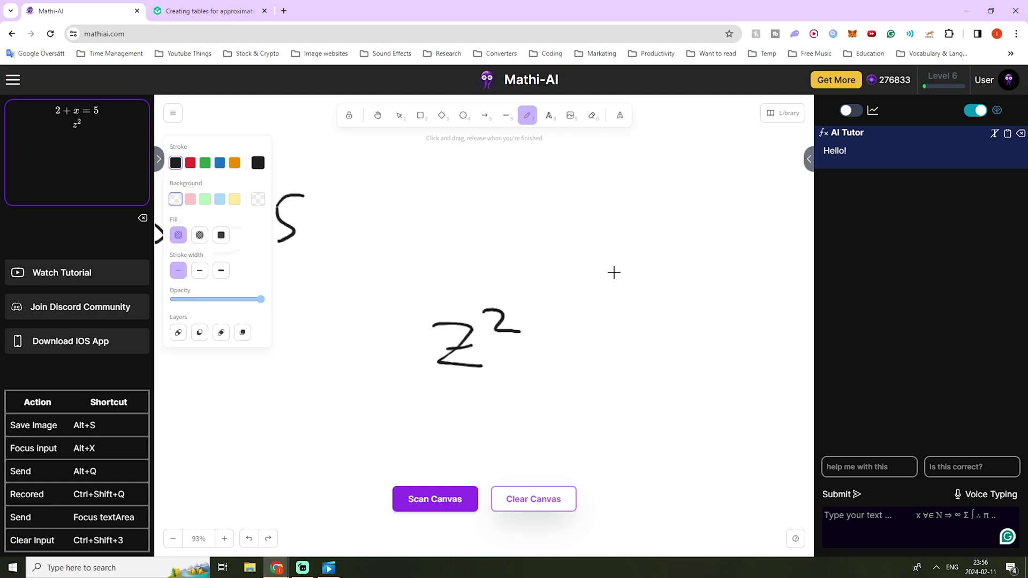
{"action": "left_click_drag", "start_coordinate": [601, 278], "coordinate": [615, 329]}
{"action": "mouse_move", "coordinate": [601, 303]}
{"action": "left_mouse_down"}
{"action": "mouse_move", "coordinate": [583, 319]}
{"action": "mouse_move", "coordinate": [617, 291]}
{"action": "left_mouse_up"}
{"action": "mouse_move", "coordinate": [605, 282]}
{"action": "left_mouse_down"}
{"action": "mouse_move", "coordinate": [615, 270]}
{"action": "mouse_move", "coordinate": [603, 281]}
{"action": "left_mouse_up"}
- Draw three dots to the right of the stick figure
{"action": "left_click_drag", "start_coordinate": [627, 305], "coordinate": [535, 305]}
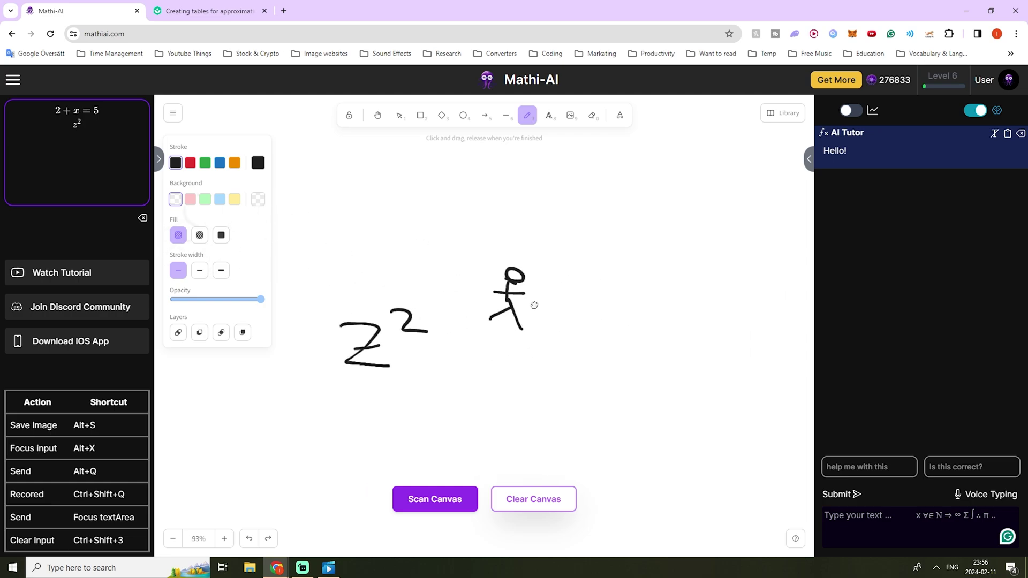
{"action": "left_click", "coordinate": [566, 275]}
{"action": "left_click", "coordinate": [586, 272]}
{"action": "left_click_drag", "start_coordinate": [610, 281], "coordinate": [620, 284]}
{"action": "scroll", "coordinate": [600, 313], "scroll_direction": "down", "scroll_amount": 3}
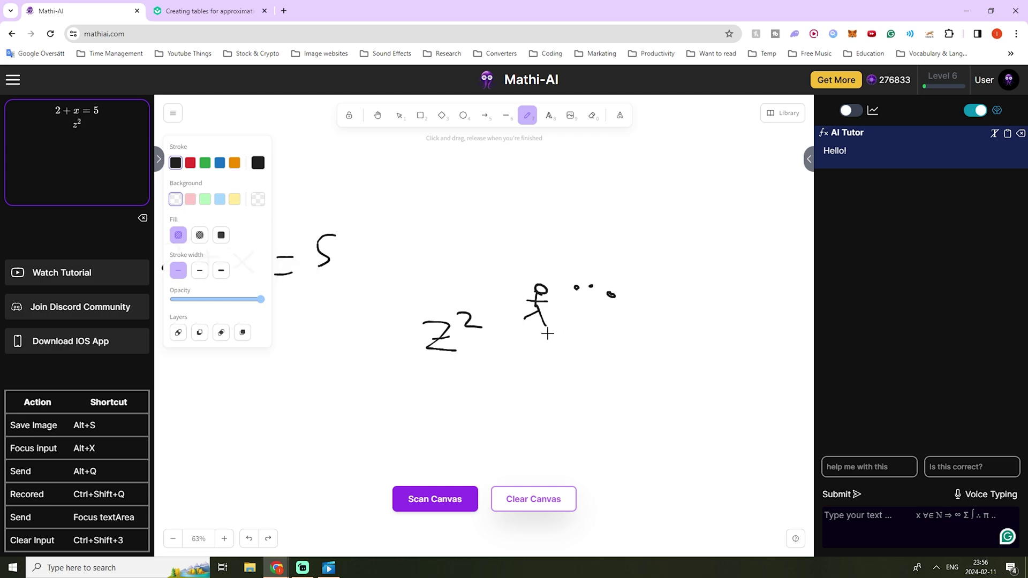
- Frame the equation 2 + x = 5 with a rectangle and scan the framed area
{"action": "scroll", "coordinate": [547, 334], "scroll_direction": "up", "scroll_amount": 2}
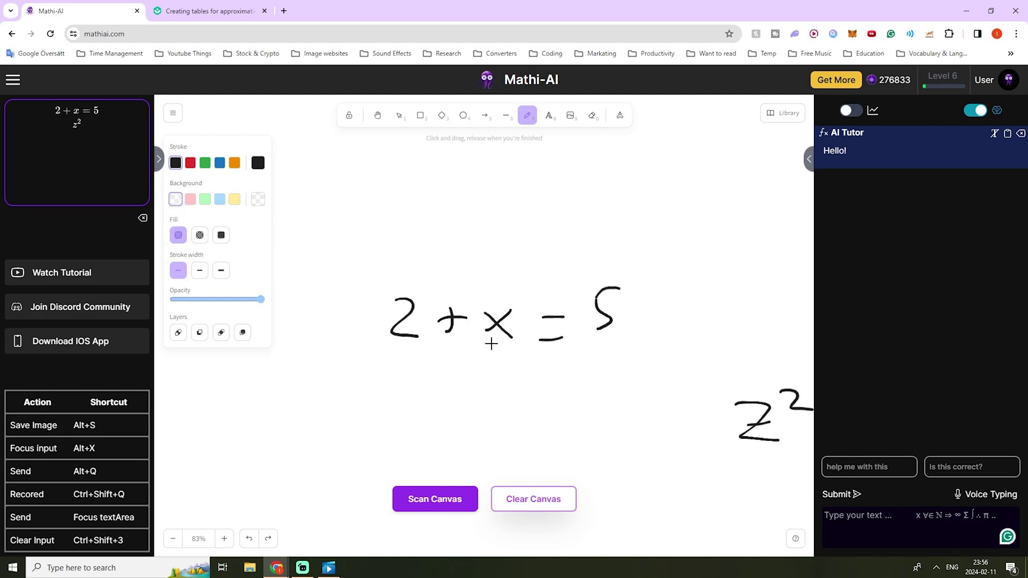
{"action": "left_click", "coordinate": [421, 116]}
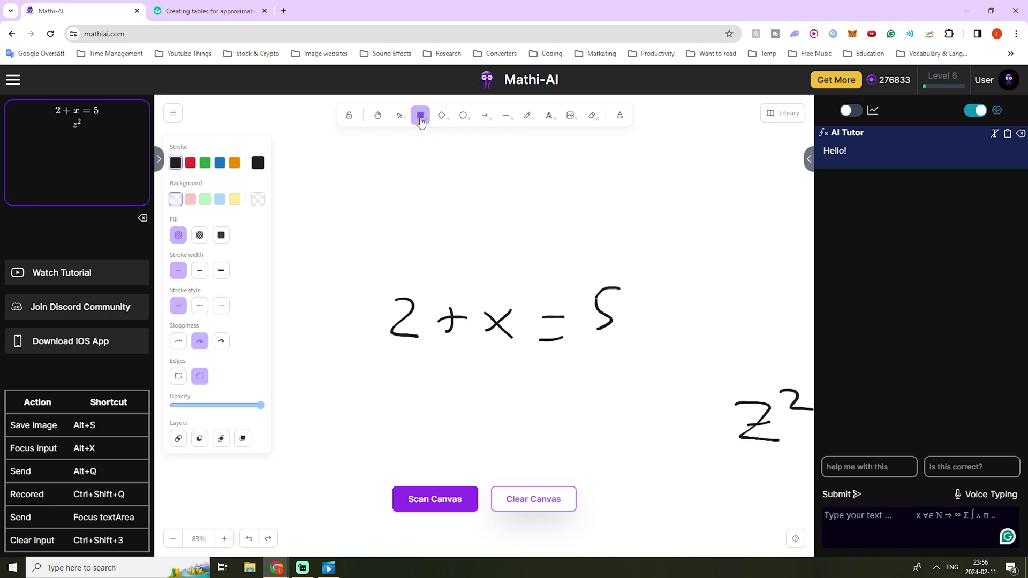
{"action": "left_click_drag", "start_coordinate": [369, 257], "coordinate": [652, 387]}
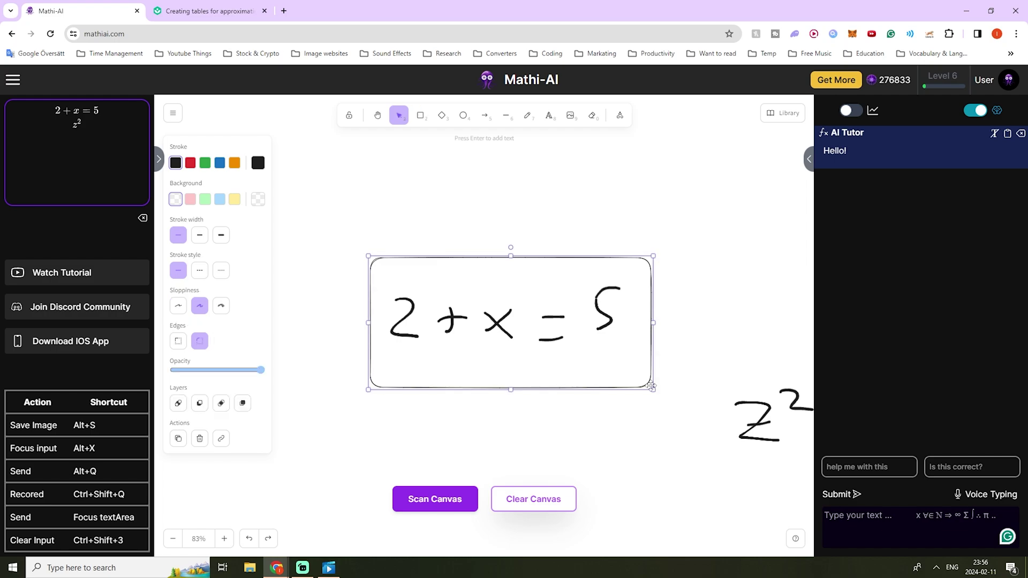
{"action": "left_click", "coordinate": [449, 487]}
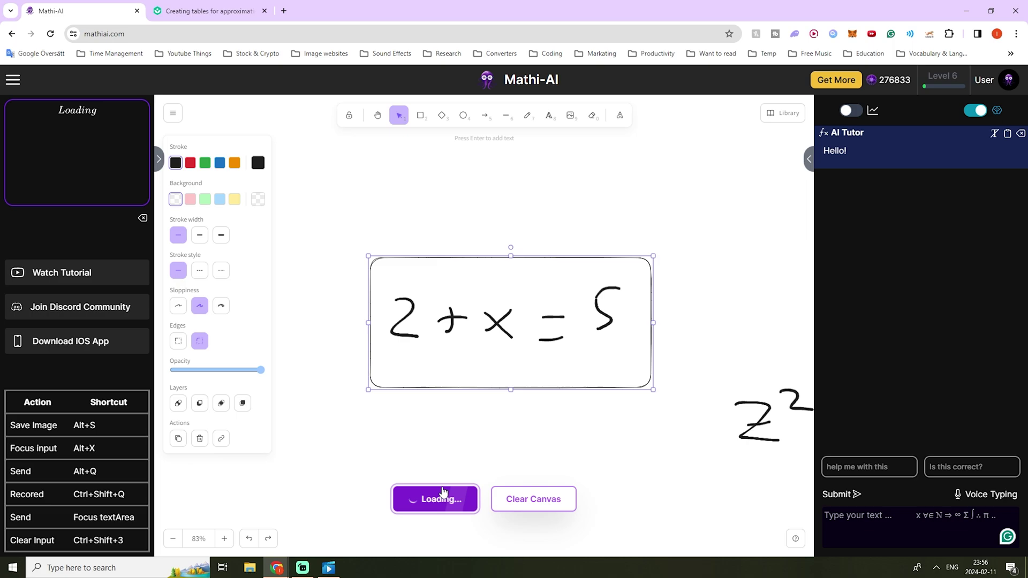
{"action": "left_click", "coordinate": [536, 413]}
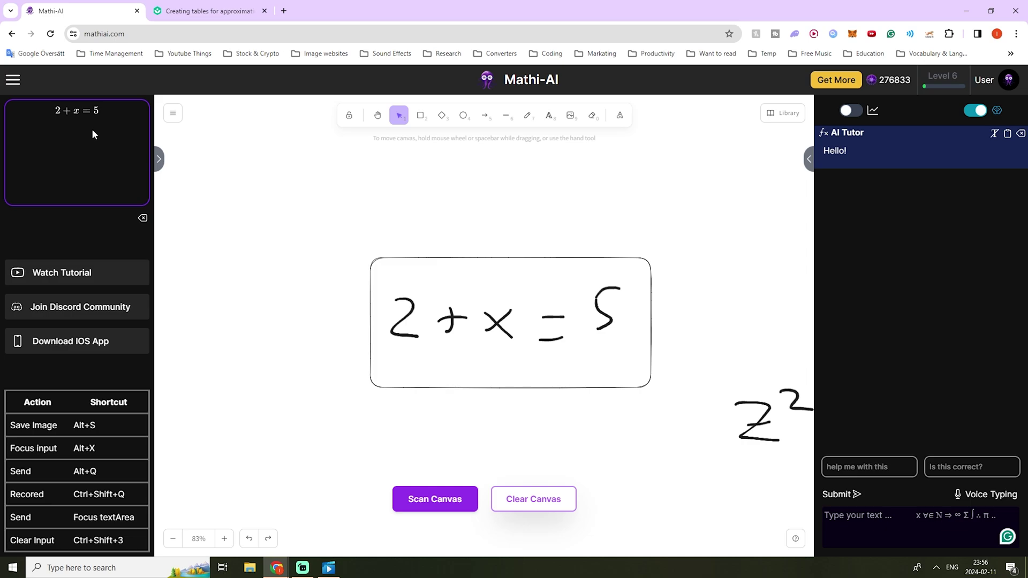
- Send the message "Help" to the AI Tutor about the scanned equation
{"action": "key", "text": "alt+x"}
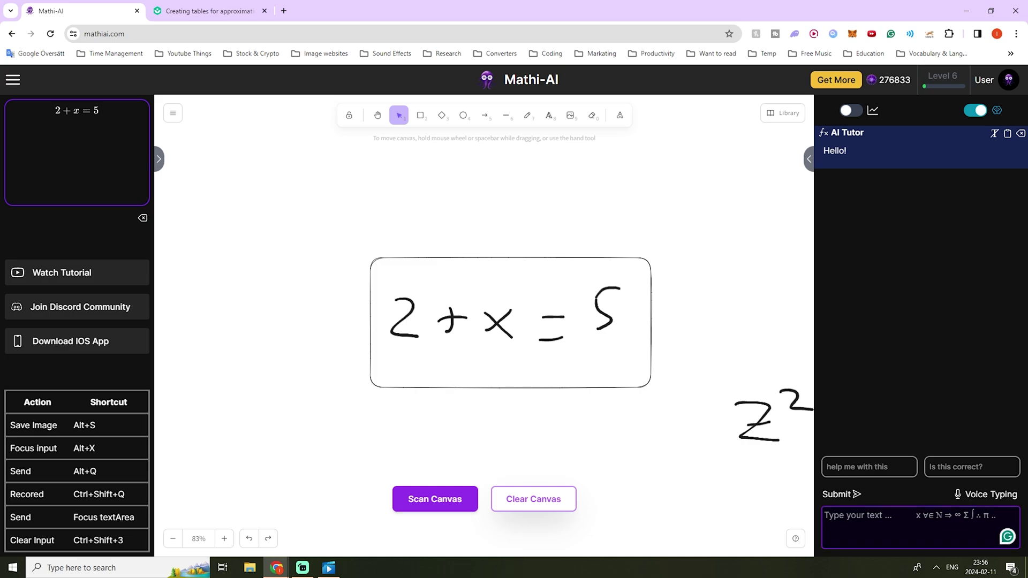
{"action": "type", "text": "Help"}
{"action": "key", "text": "alt+q"}
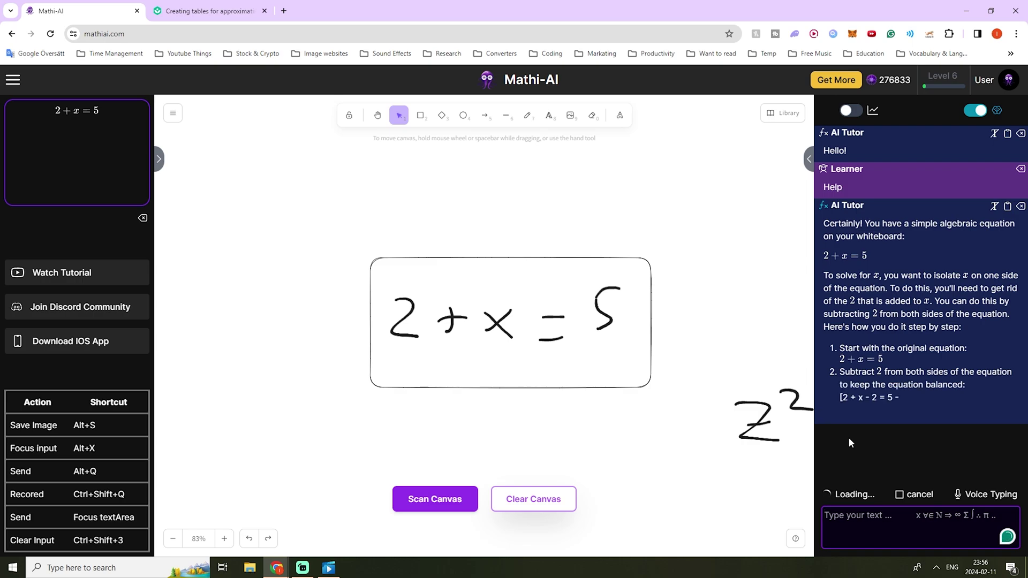
{"action": "scroll", "coordinate": [512, 407], "scroll_direction": "down", "scroll_amount": 1}
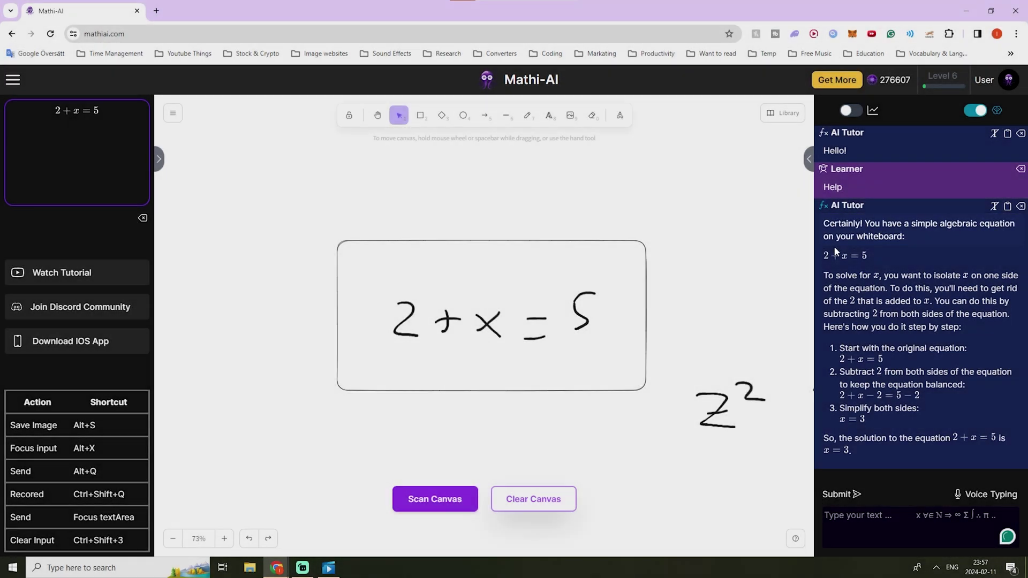
- Paste a snip of the tutor reply's opening sentence onto the canvas above the equation
{"action": "scroll", "coordinate": [486, 198], "scroll_direction": "up", "scroll_amount": 1}
{"action": "key", "text": "ctrl+v"}
{"action": "scroll", "coordinate": [532, 256], "scroll_direction": "up", "scroll_amount": 1}
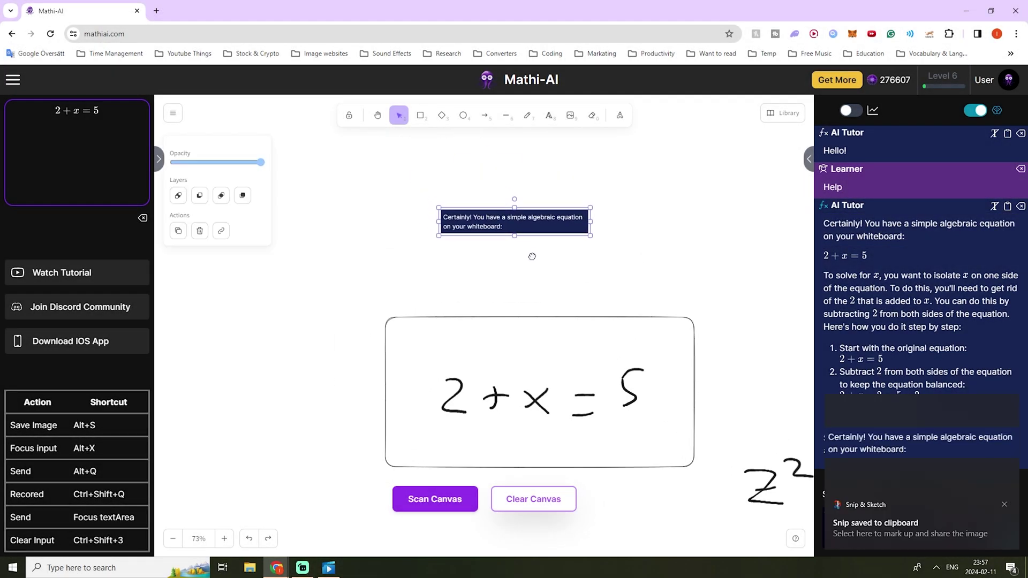
- Move the rectangle from the equation onto the pasted text snip, scan it and select the recognized text
{"action": "left_click_drag", "start_coordinate": [524, 352], "coordinate": [511, 192]}
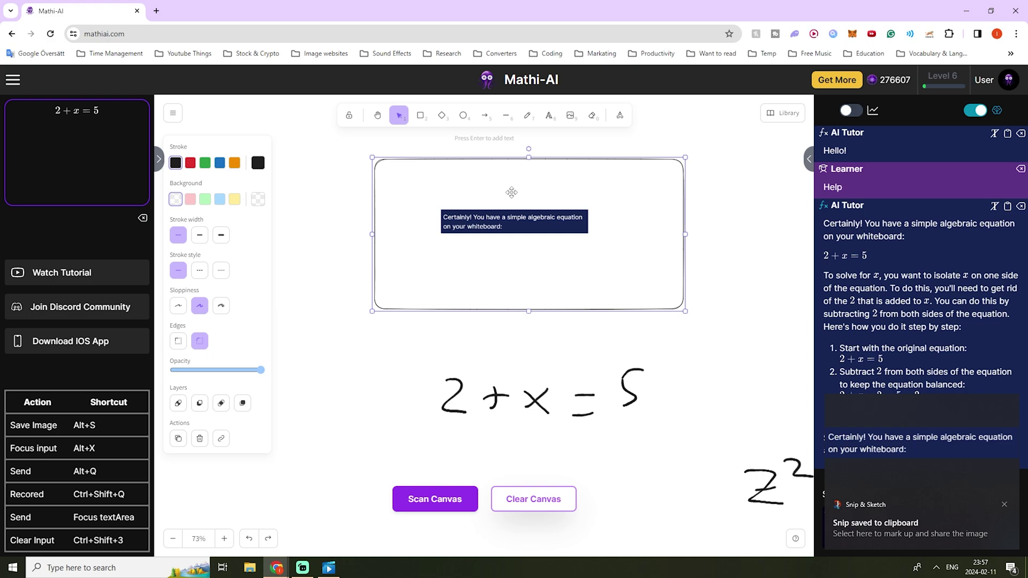
{"action": "left_click", "coordinate": [435, 489]}
{"action": "triple_click", "coordinate": [106, 134]}
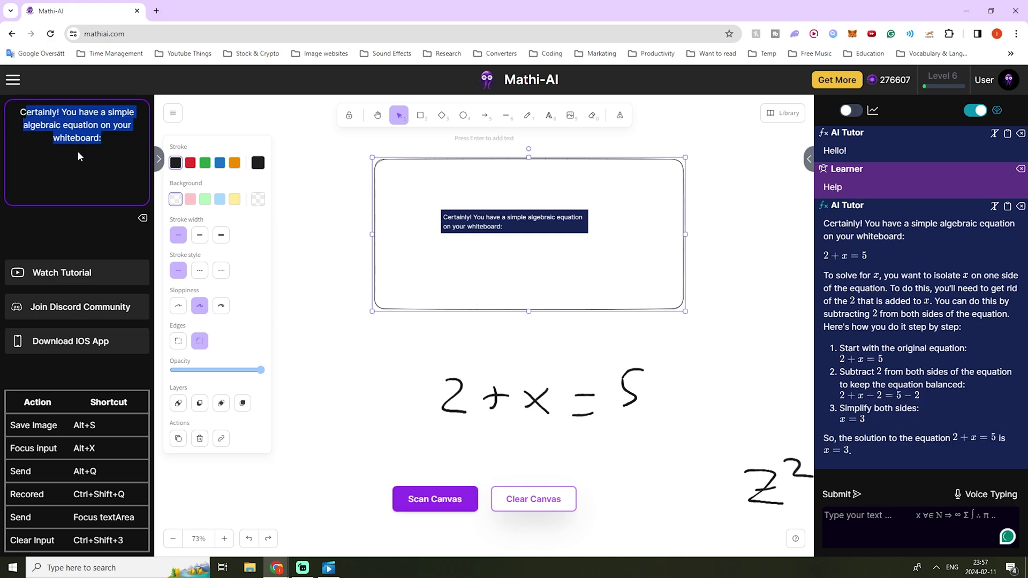
- Try framing the equation 2 + x = 5 and the z² with the stick figure in two additional rectangles
{"action": "scroll", "coordinate": [161, 225], "scroll_direction": "down", "scroll_amount": 2}
{"action": "key", "text": "r"}
{"action": "left_click_drag", "start_coordinate": [326, 300], "coordinate": [535, 387]}
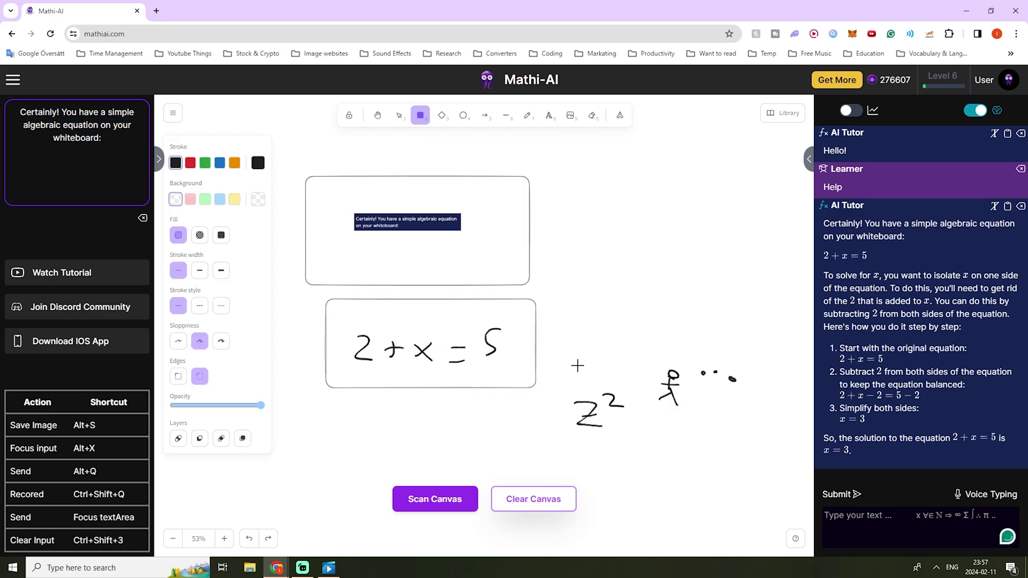
{"action": "left_click_drag", "start_coordinate": [566, 347], "coordinate": [758, 463]}
{"action": "key", "text": "v"}
{"action": "key", "text": "ctrl+z"}
{"action": "key", "text": "ctrl+z"}
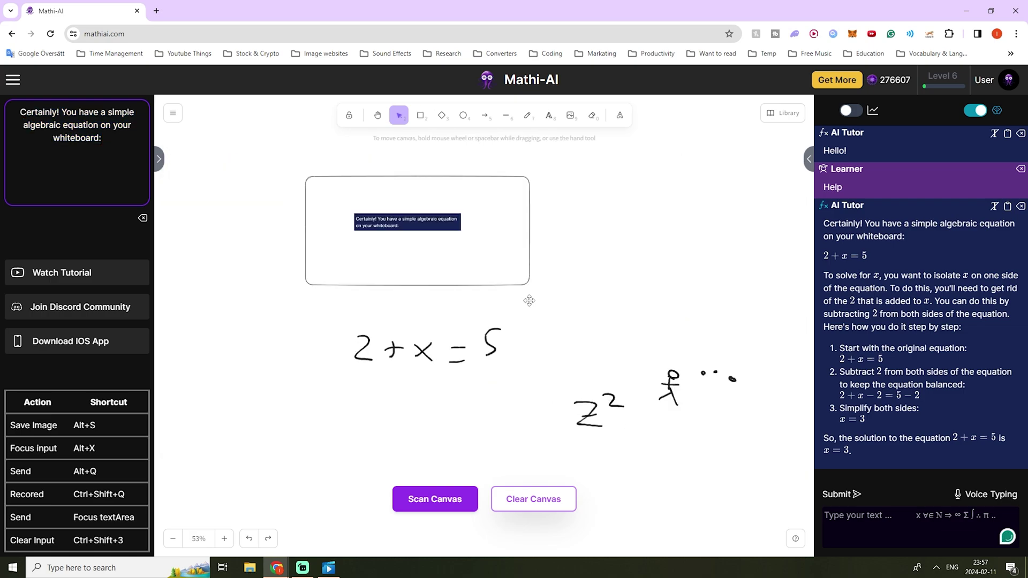
- Shrink and move the rectangle around the stick figure and dots, then scan the framed area
{"action": "left_click", "coordinate": [524, 280]}
{"action": "left_click", "coordinate": [539, 294]}
{"action": "left_click", "coordinate": [523, 281]}
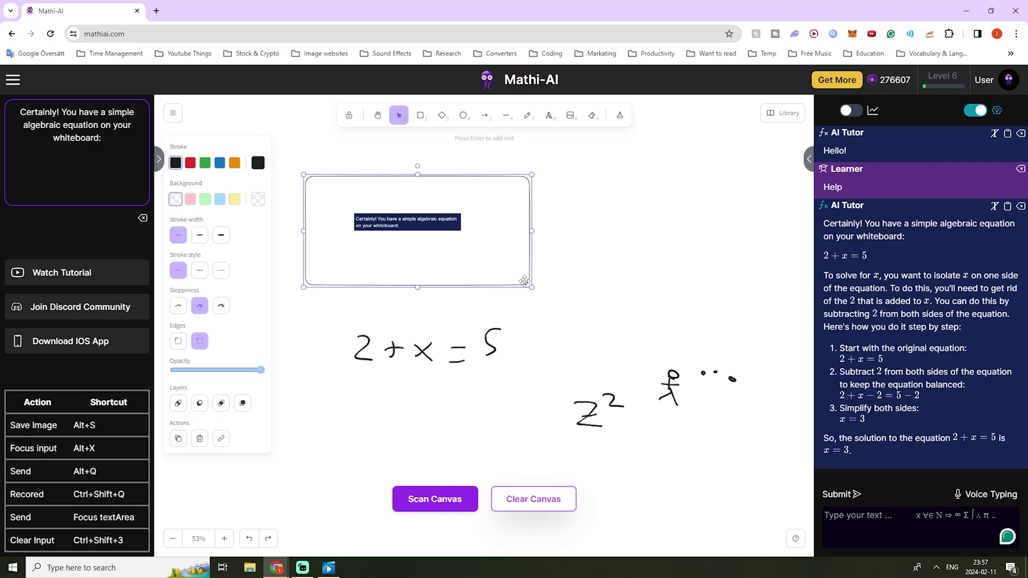
{"action": "mouse_move", "coordinate": [524, 281]}
{"action": "left_mouse_down"}
{"action": "mouse_move", "coordinate": [602, 304]}
{"action": "mouse_move", "coordinate": [790, 412]}
{"action": "left_mouse_up"}
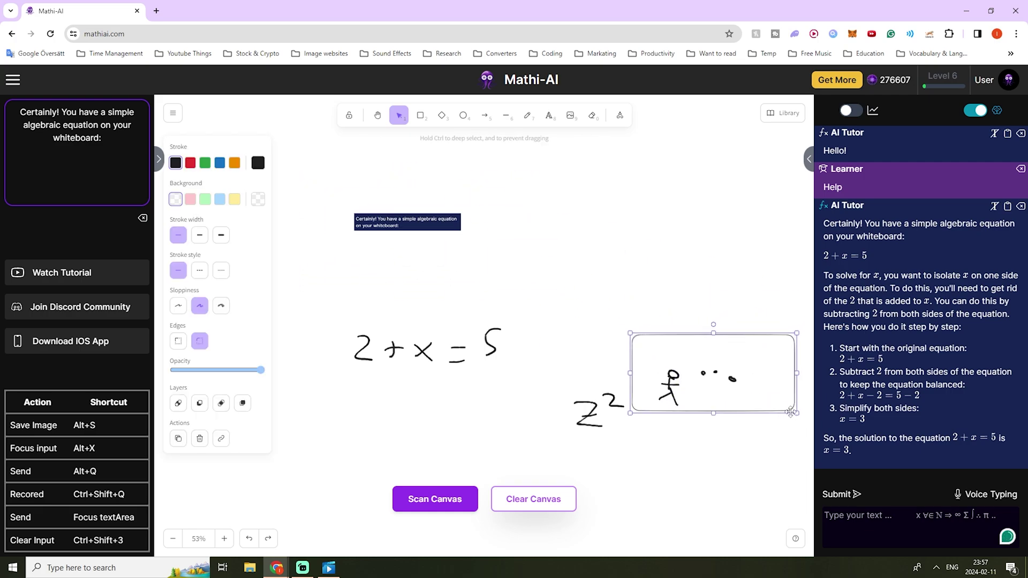
{"action": "left_click", "coordinate": [739, 447]}
{"action": "scroll", "coordinate": [616, 429], "scroll_direction": "up", "scroll_amount": 5}
{"action": "scroll", "coordinate": [503, 455], "scroll_direction": "right", "scroll_amount": 1}
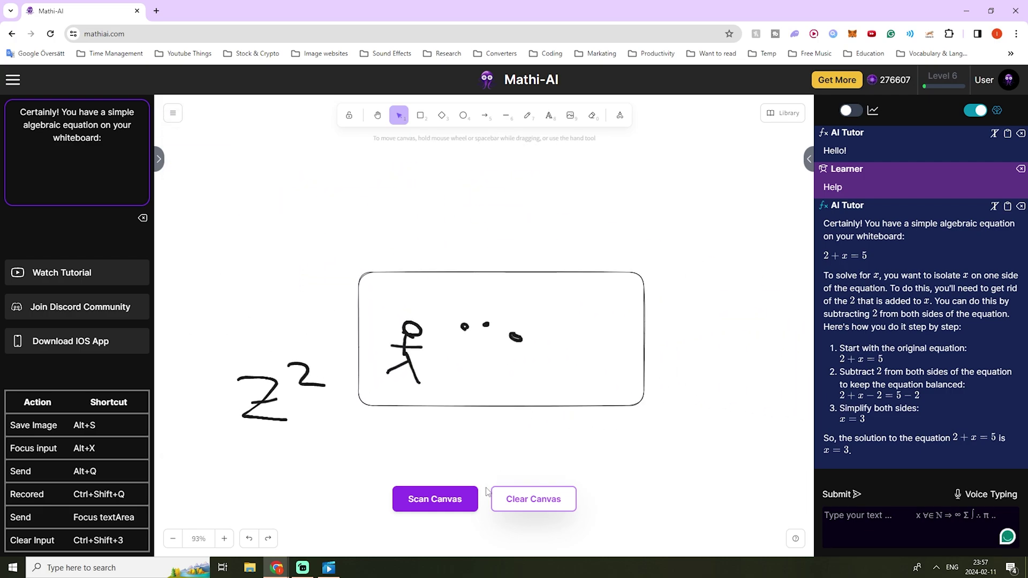
{"action": "left_click", "coordinate": [444, 495]}
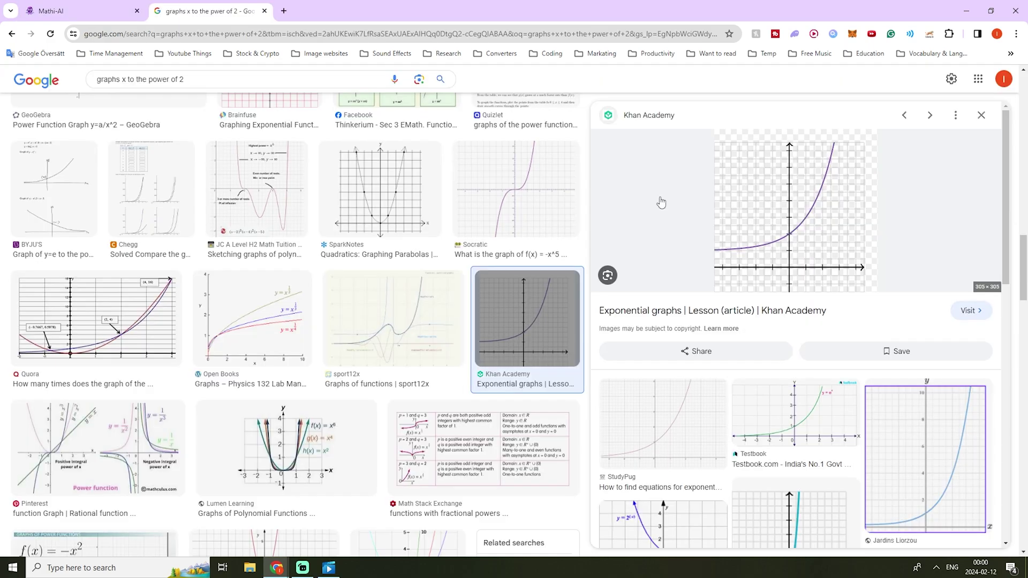
- Capture a screen snip of the Khan Academy exponential graph in the Google image results
{"action": "key", "text": "super+shift+s"}
{"action": "left_click_drag", "start_coordinate": [699, 137], "coordinate": [898, 296]}
- Switch to Mathi-AI, paste the captured graph onto the empty canvas and scan it
{"action": "key", "text": "ctrl+1"}
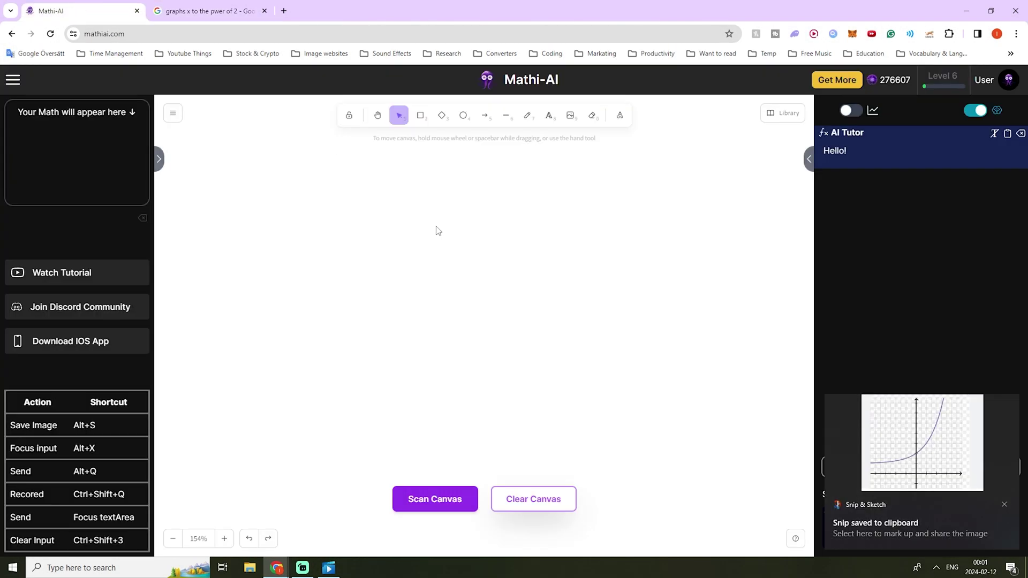
{"action": "key", "text": "ctrl+v"}
{"action": "left_click", "coordinate": [436, 491]}
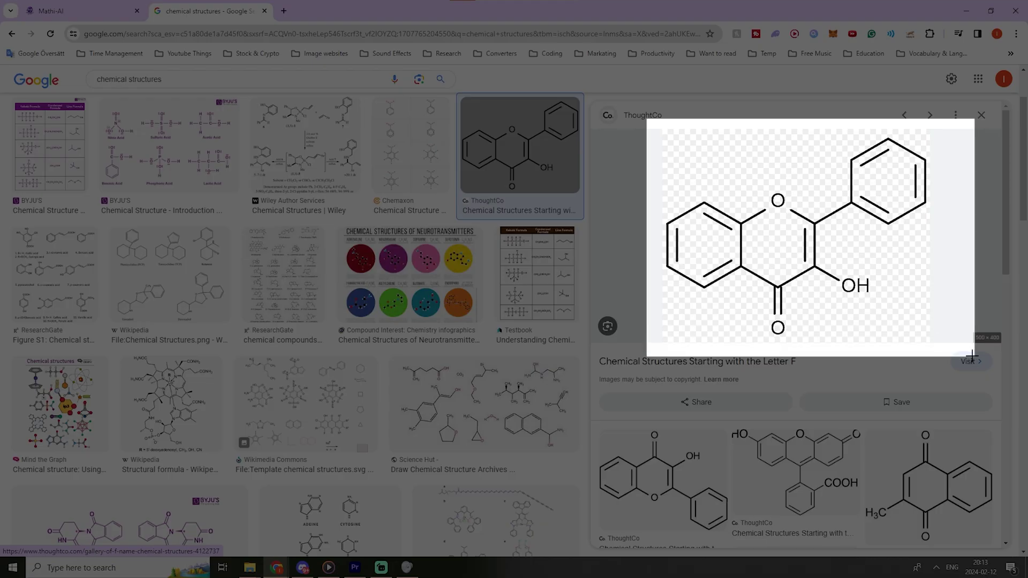
- Paste a snip of the ThoughtCo chemical structure onto the Mathi-AI canvas and scan it
{"action": "left_click_drag", "start_coordinate": [974, 356], "coordinate": [974, 355]}
{"action": "key", "text": "ctrl+1"}
{"action": "key", "text": "ctrl+v"}
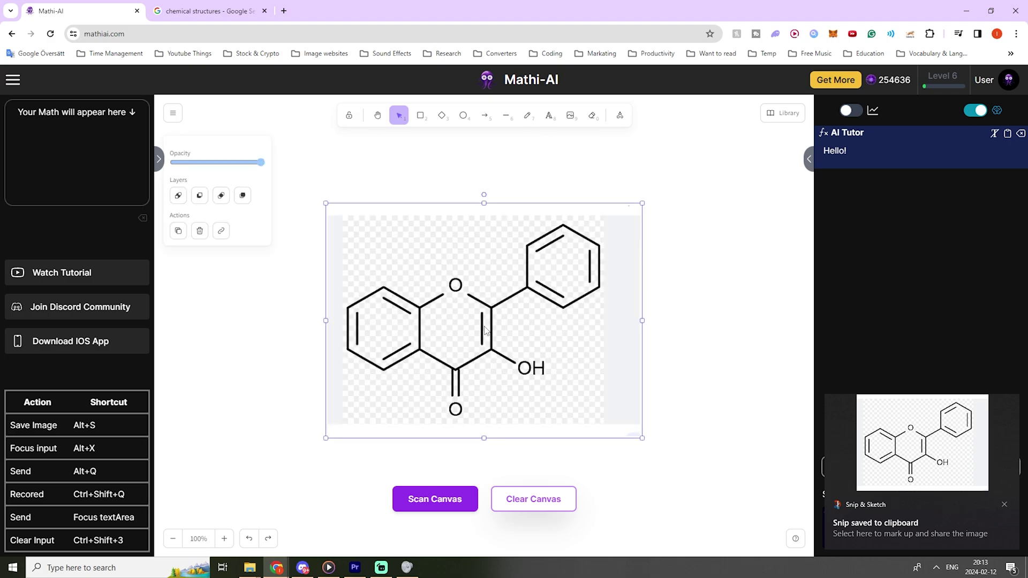
{"action": "left_click", "coordinate": [443, 497]}
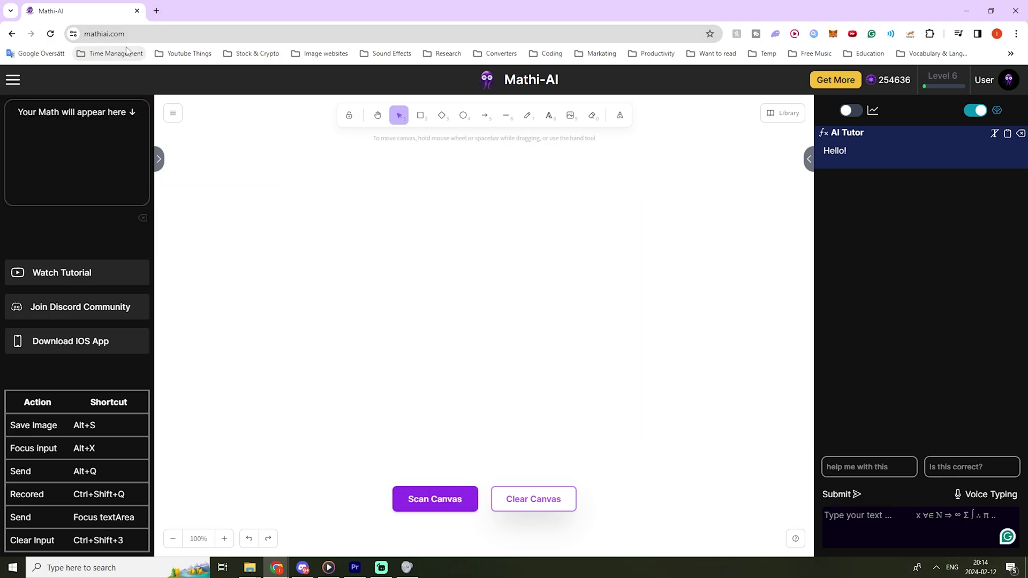
{"action": "left_click", "coordinate": [529, 118]}
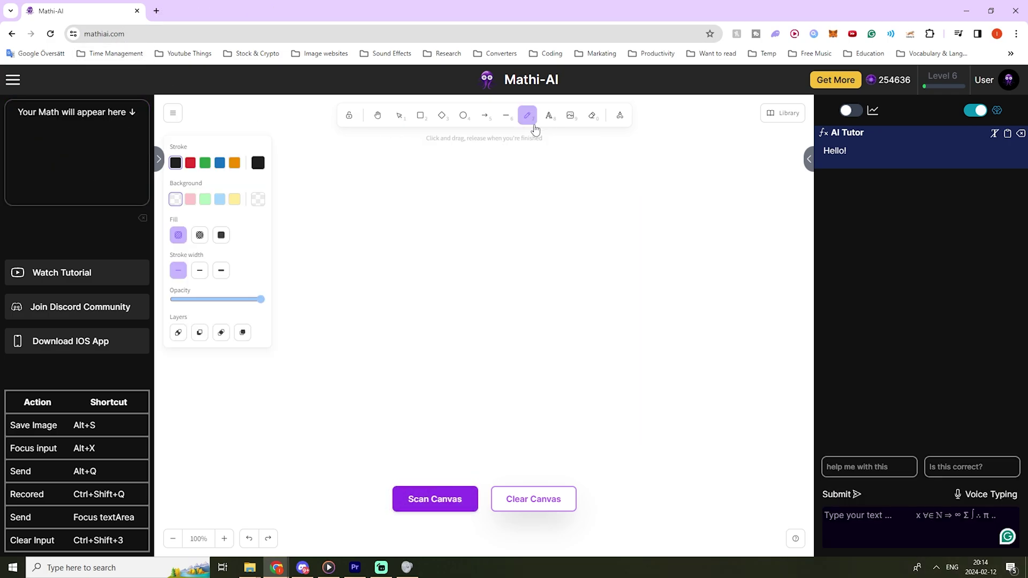
{"action": "left_click_drag", "start_coordinate": [448, 245], "coordinate": [445, 306]}
{"action": "mouse_move", "coordinate": [485, 261]}
{"action": "left_mouse_down"}
{"action": "mouse_move", "coordinate": [485, 297]}
{"action": "mouse_move", "coordinate": [484, 285]}
{"action": "mouse_move", "coordinate": [508, 324]}
{"action": "left_mouse_up"}
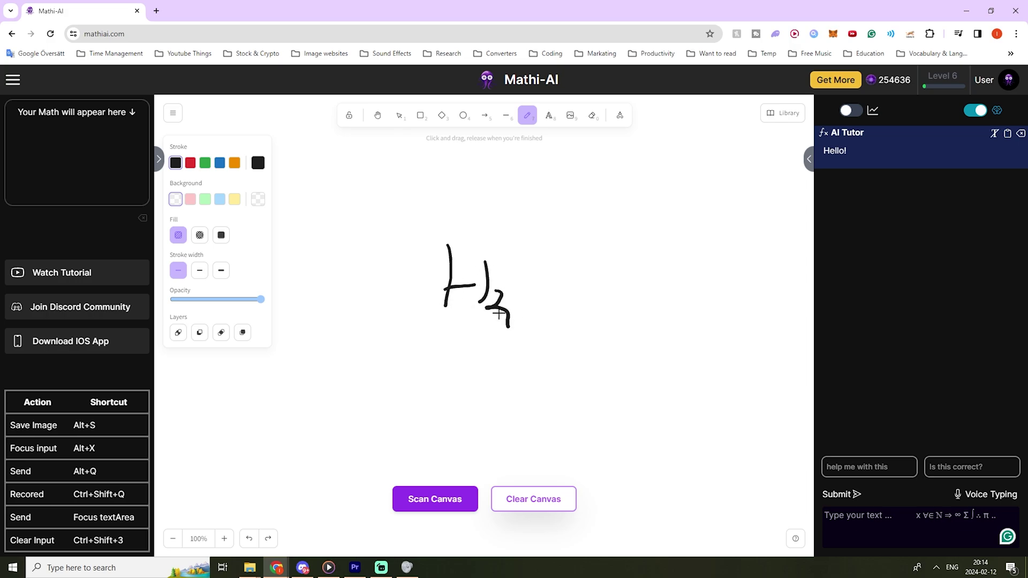
{"action": "key", "text": "ctrl+z"}
{"action": "key", "text": "ctrl+z"}
{"action": "key", "text": "ctrl+z"}
{"action": "key", "text": "ctrl+z"}
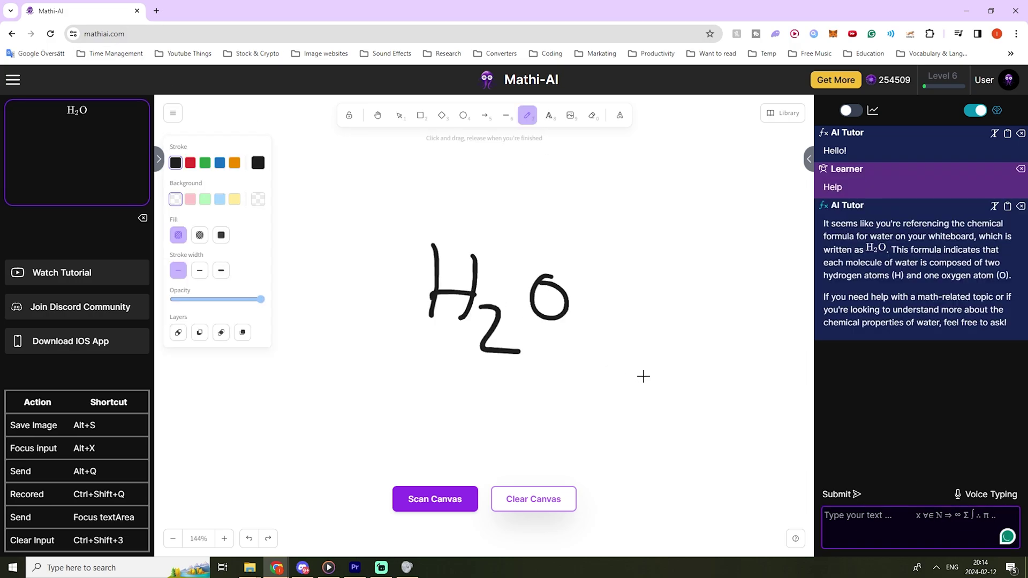
- Open the Math room from the dashboard and clear the previously scanned H₂O formula
{"action": "left_click", "coordinate": [1008, 80]}
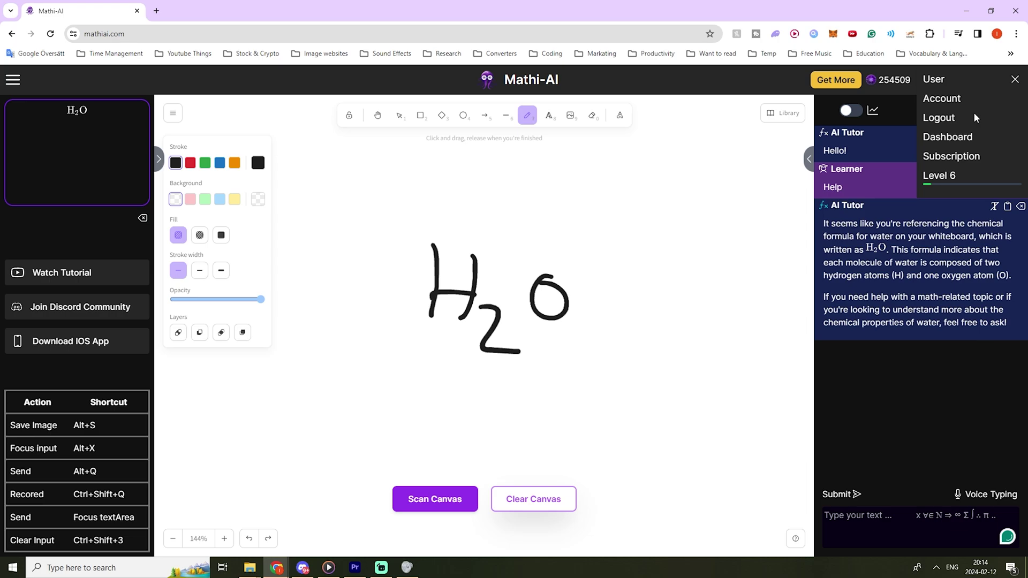
{"action": "left_click", "coordinate": [948, 138]}
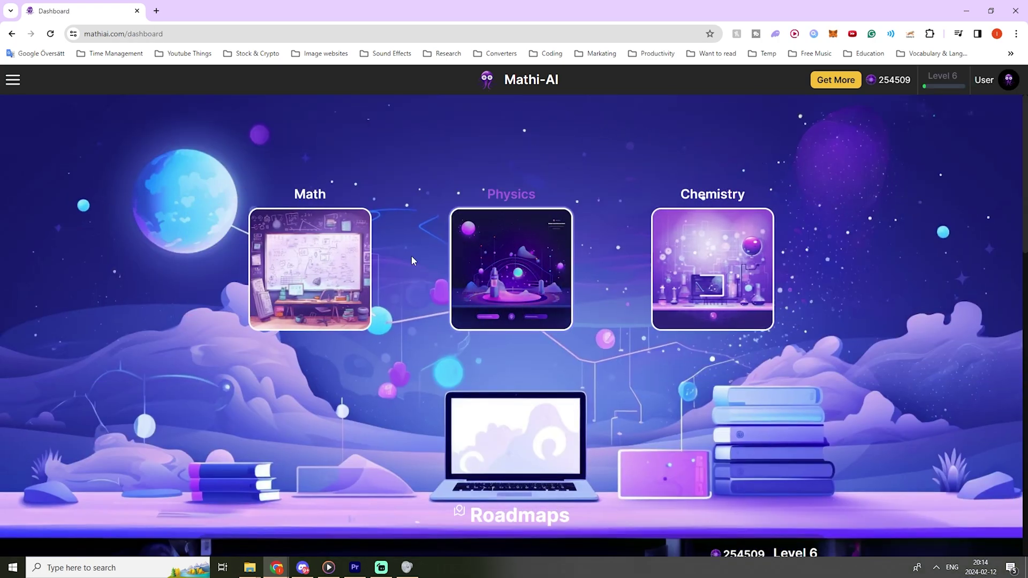
{"action": "left_click", "coordinate": [315, 272]}
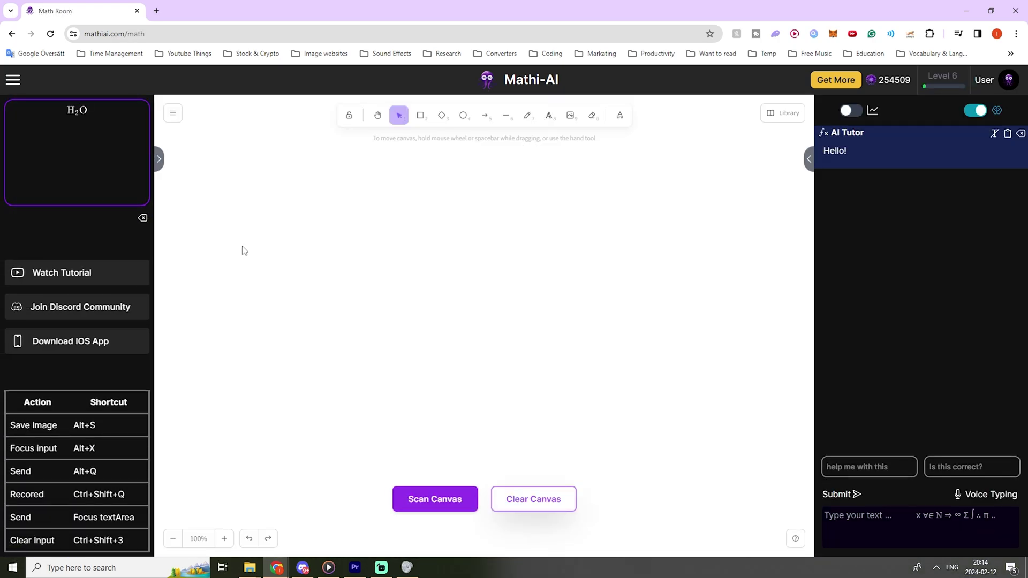
{"action": "left_click", "coordinate": [142, 218]}
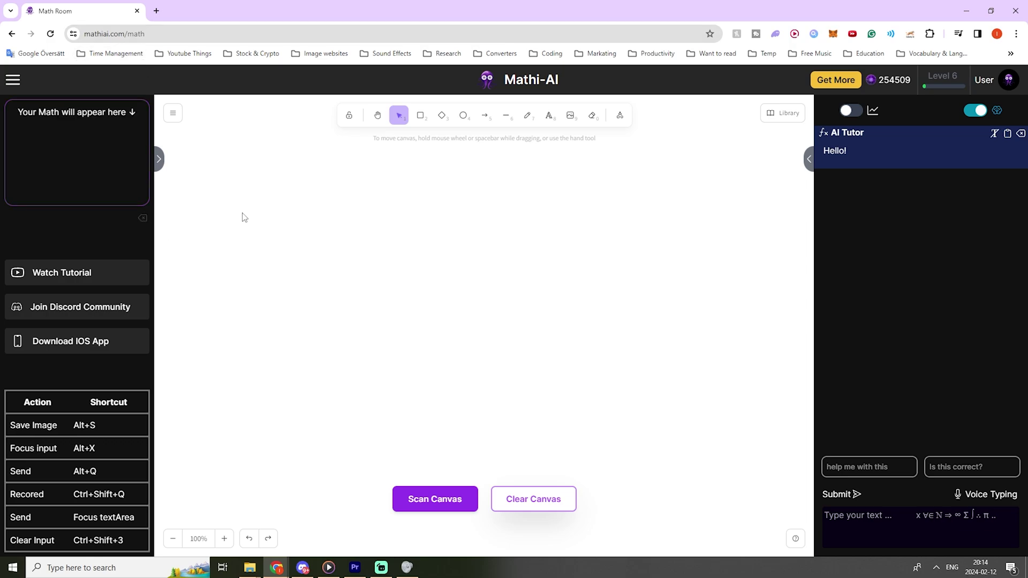
- Return to the dashboard and enter the Chemistry room
{"action": "left_click", "coordinate": [1009, 82]}
{"action": "left_click", "coordinate": [966, 136]}
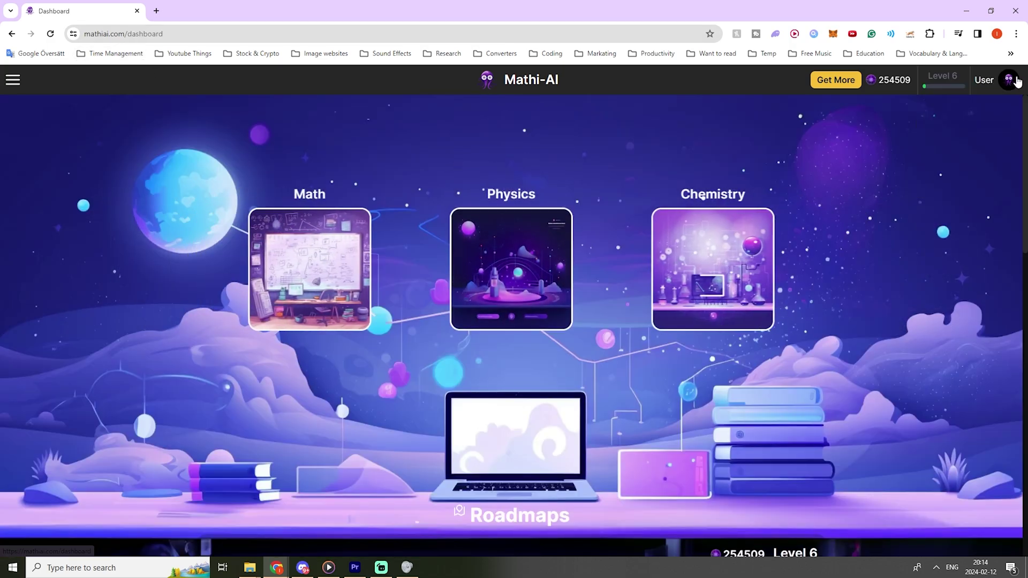
{"action": "left_click", "coordinate": [711, 282]}
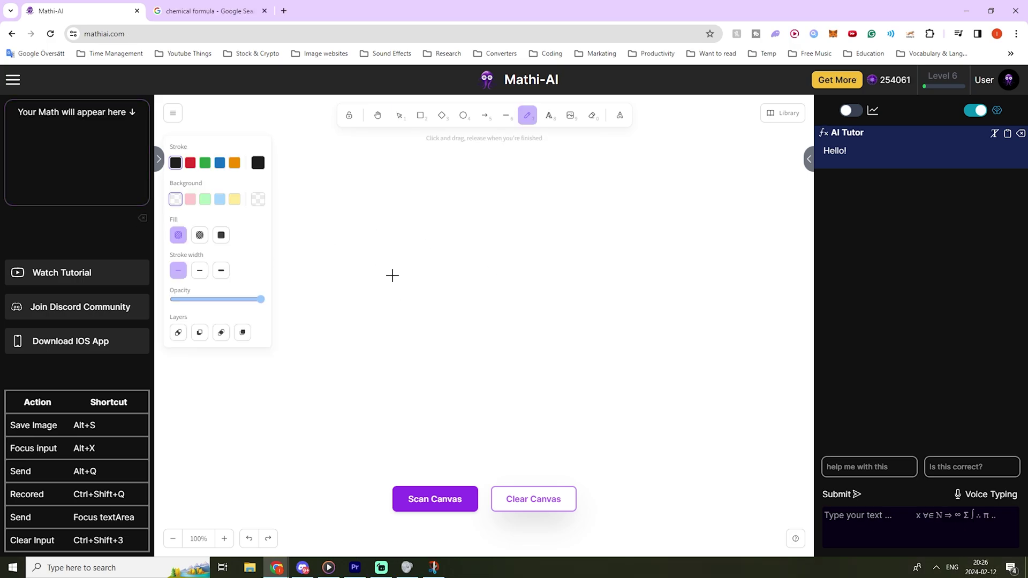
- Handwrite the formula H₂O freehand on the empty canvas and scan it
{"action": "left_click_drag", "start_coordinate": [385, 238], "coordinate": [385, 316]}
{"action": "mouse_move", "coordinate": [419, 240]}
{"action": "left_mouse_down"}
{"action": "mouse_move", "coordinate": [413, 296]}
{"action": "mouse_move", "coordinate": [428, 279]}
{"action": "left_mouse_up"}
{"action": "left_click_drag", "start_coordinate": [434, 289], "coordinate": [453, 321]}
{"action": "mouse_move", "coordinate": [495, 279]}
{"action": "left_mouse_down"}
{"action": "mouse_move", "coordinate": [479, 305]}
{"action": "mouse_move", "coordinate": [491, 279]}
{"action": "left_mouse_up"}
{"action": "left_click", "coordinate": [435, 499]}
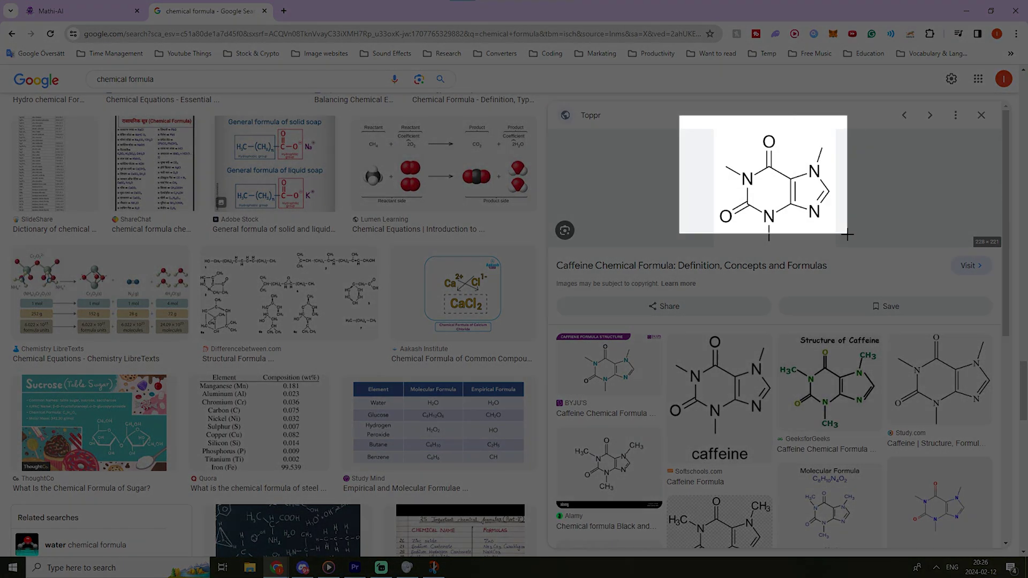
- Replace the handwritten formula on the Mathi-AI canvas with a snip of the Toppr caffeine structure and scan it
{"action": "left_click_drag", "start_coordinate": [846, 235], "coordinate": [847, 234]}
{"action": "left_click", "coordinate": [80, 10]}
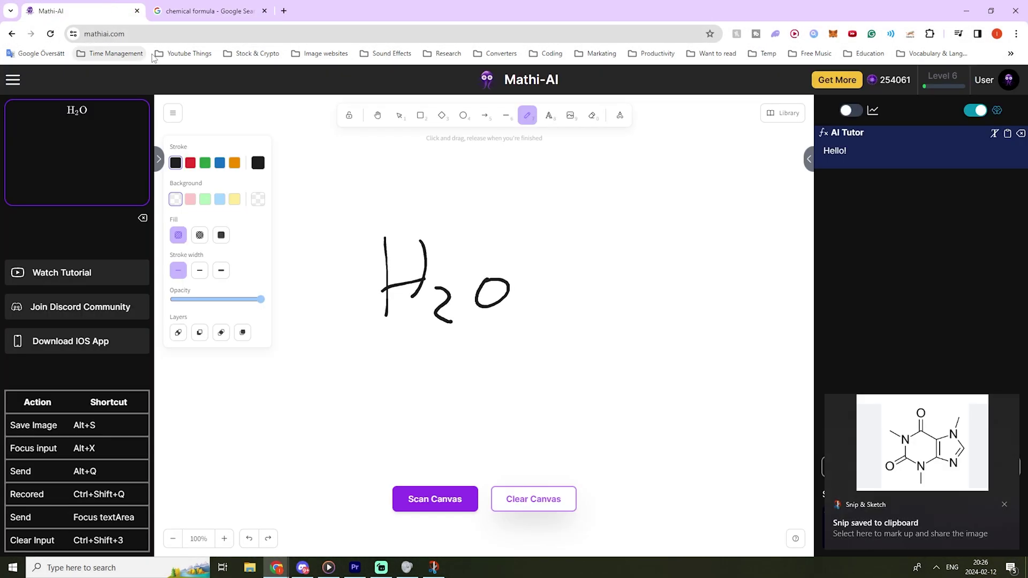
{"action": "left_click", "coordinate": [533, 488]}
{"action": "key", "text": "ctrl+v"}
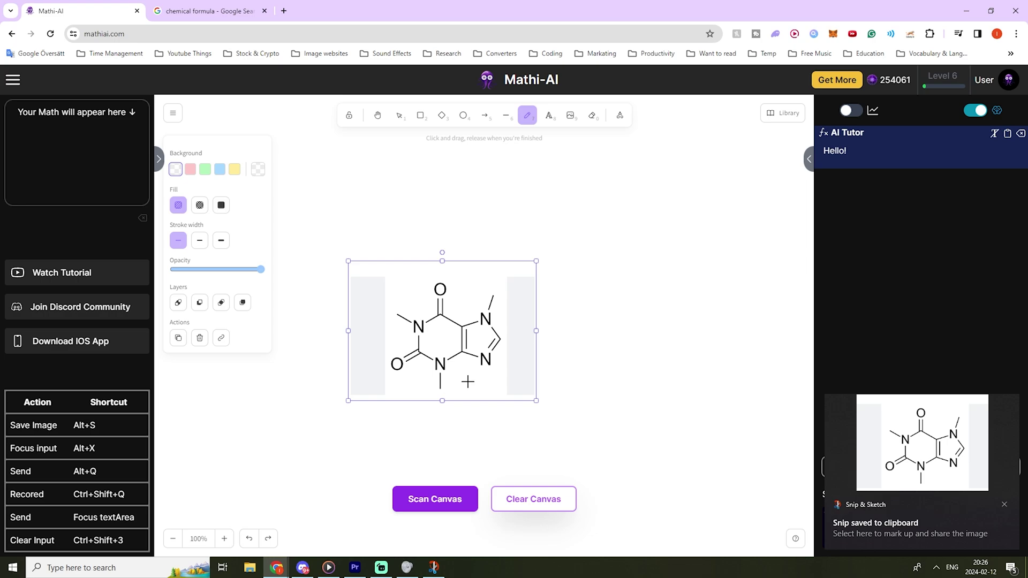
{"action": "left_click", "coordinate": [434, 498]}
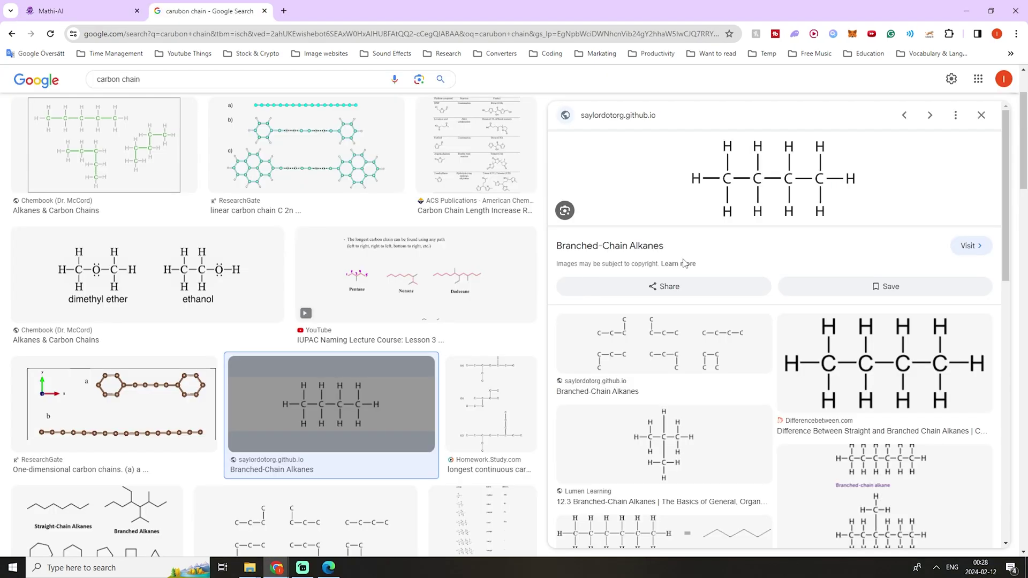
- Snip the four-carbon Branched-Chain Alkanes structure from the Google image results and paste it onto the Mathi-AI canvas
{"action": "key", "text": "super+shift+s"}
{"action": "left_click_drag", "start_coordinate": [671, 134], "coordinate": [939, 225]}
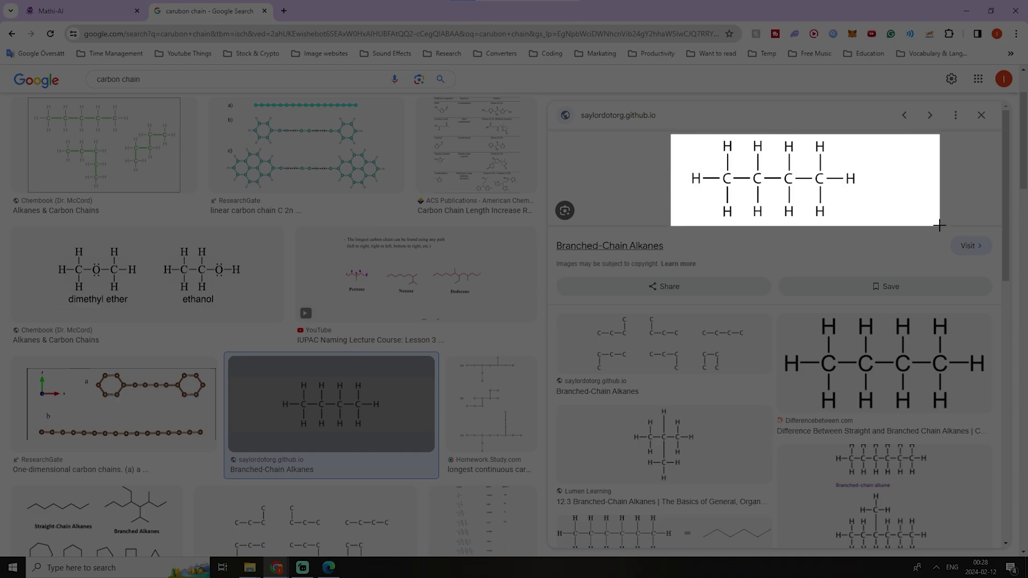
{"action": "key", "text": "ctrl+shift+Tab"}
{"action": "key", "text": "ctrl+v"}
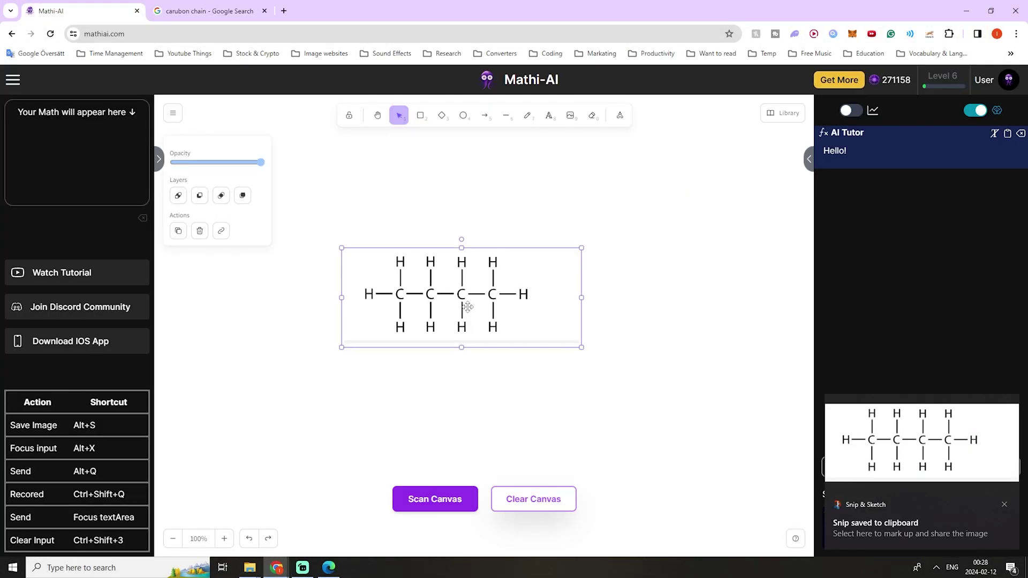
- Deselect the pasted four-carbon structure and scan the canvas
{"action": "scroll", "coordinate": [406, 360], "scroll_direction": "up", "scroll_amount": 3}
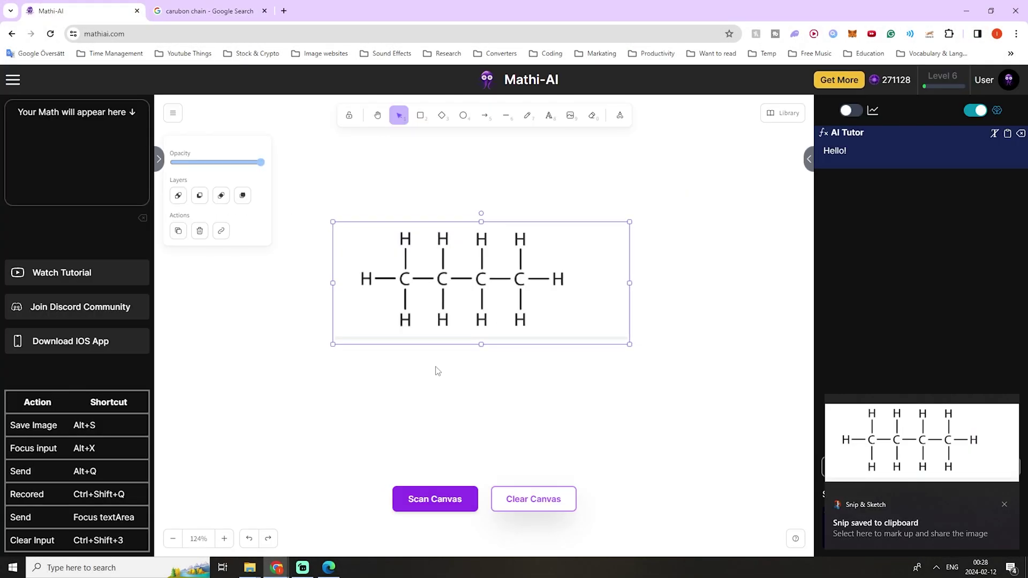
{"action": "left_click", "coordinate": [475, 418]}
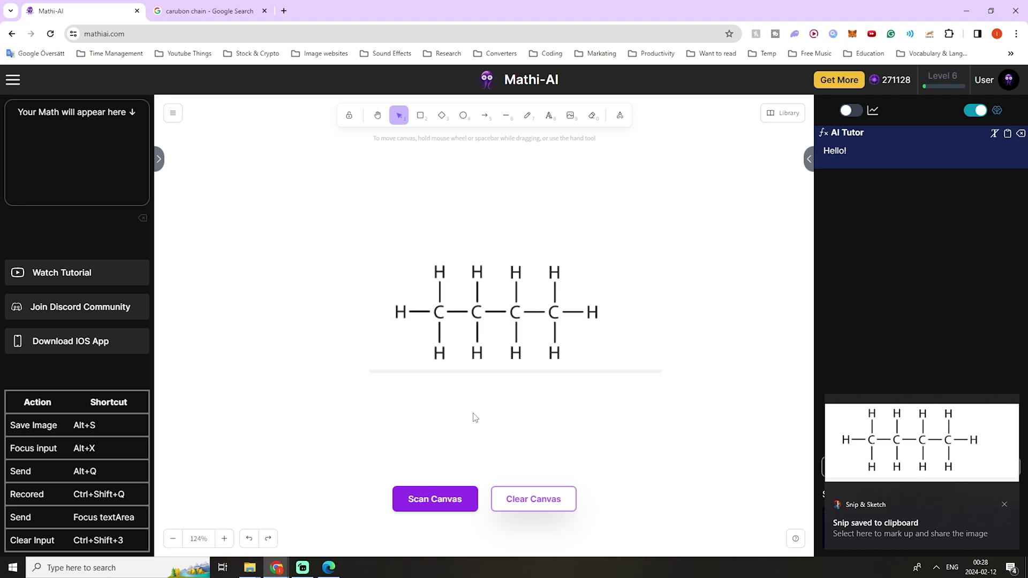
{"action": "left_click", "coordinate": [452, 497]}
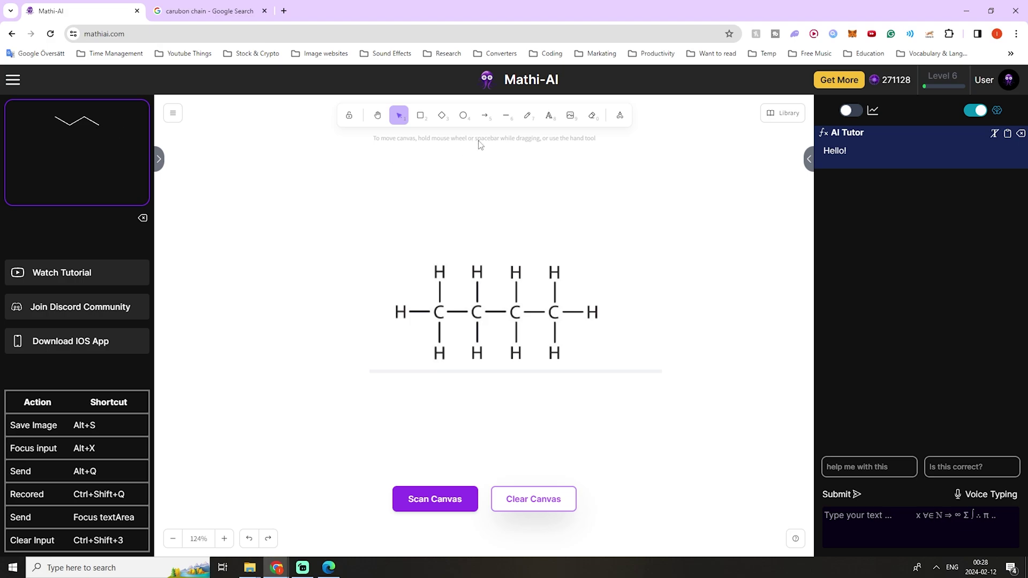
- Draw a freehand zigzag of three segments above the pasted carbon chain, matching the scanned skeletal formula
{"action": "key", "text": "7"}
{"action": "left_click_drag", "start_coordinate": [427, 206], "coordinate": [533, 291]}
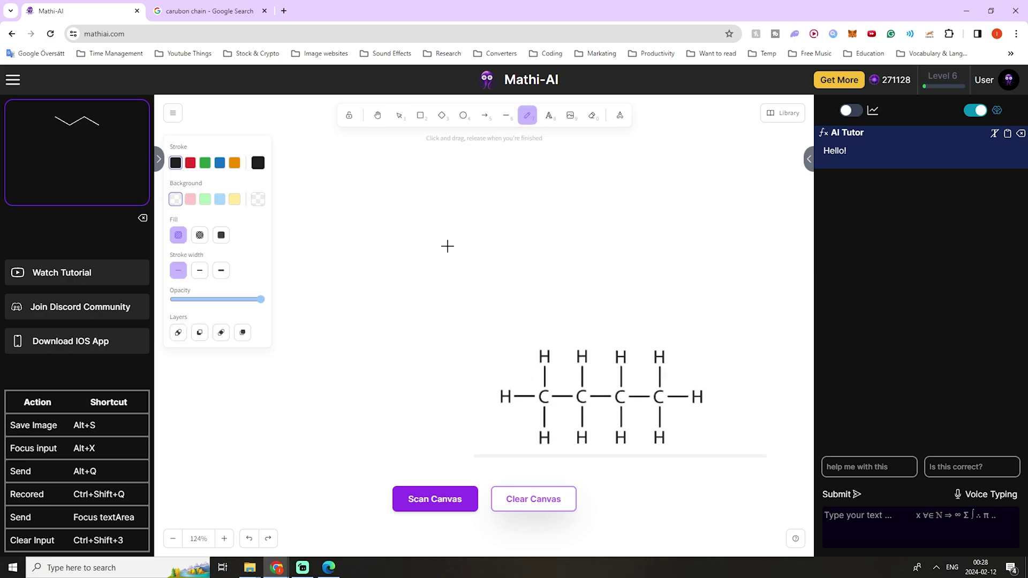
{"action": "scroll", "coordinate": [539, 328], "scroll_direction": "down", "scroll_amount": 1}
{"action": "scroll", "coordinate": [539, 328], "scroll_direction": "right", "scroll_amount": 2}
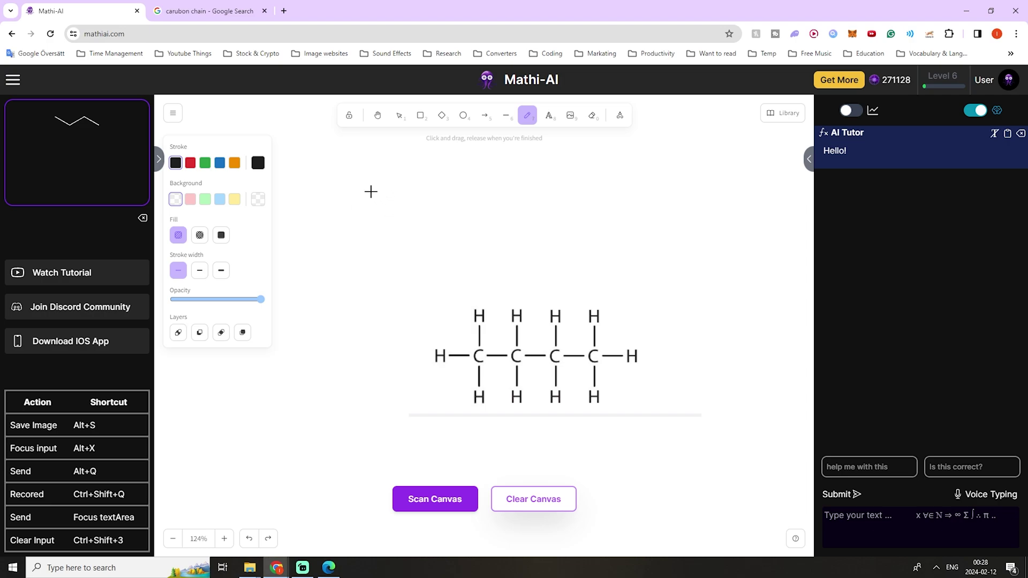
{"action": "mouse_move", "coordinate": [367, 184]}
{"action": "left_mouse_down"}
{"action": "mouse_move", "coordinate": [433, 191]}
{"action": "mouse_move", "coordinate": [509, 227]}
{"action": "left_mouse_up"}
{"action": "scroll", "coordinate": [428, 230], "scroll_direction": "up", "scroll_amount": 1}
{"action": "scroll", "coordinate": [428, 230], "scroll_direction": "left", "scroll_amount": 1}
{"action": "scroll", "coordinate": [456, 277], "scroll_direction": "down", "scroll_amount": 2}
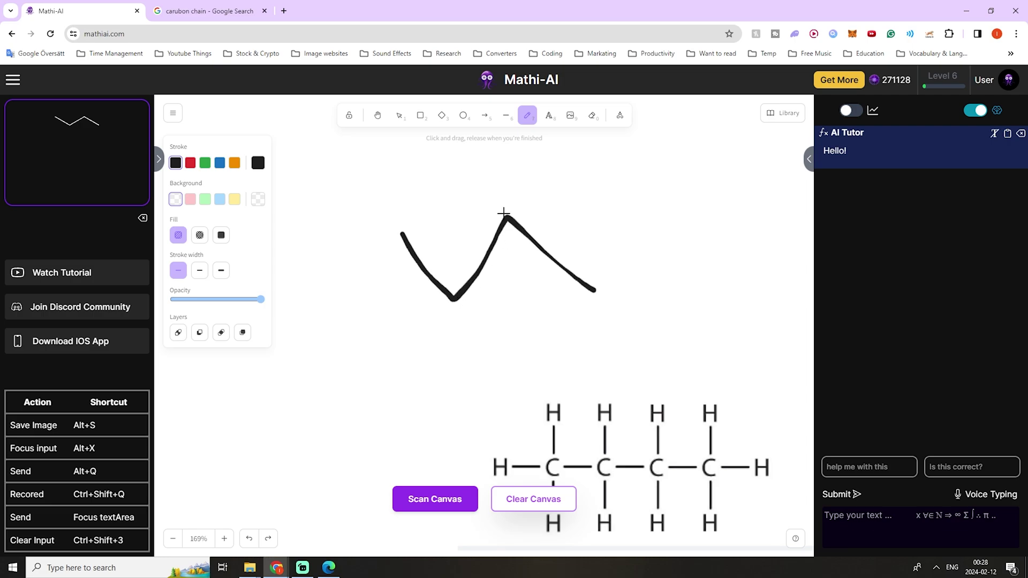
- Erase the freehand zigzag above the carbon chain structure
{"action": "scroll", "coordinate": [556, 296], "scroll_direction": "down", "scroll_amount": 1}
{"action": "scroll", "coordinate": [556, 296], "scroll_direction": "right", "scroll_amount": 1}
{"action": "scroll", "coordinate": [556, 296], "scroll_direction": "up", "scroll_amount": 1}
{"action": "key", "text": "e"}
{"action": "left_click", "coordinate": [443, 212]}
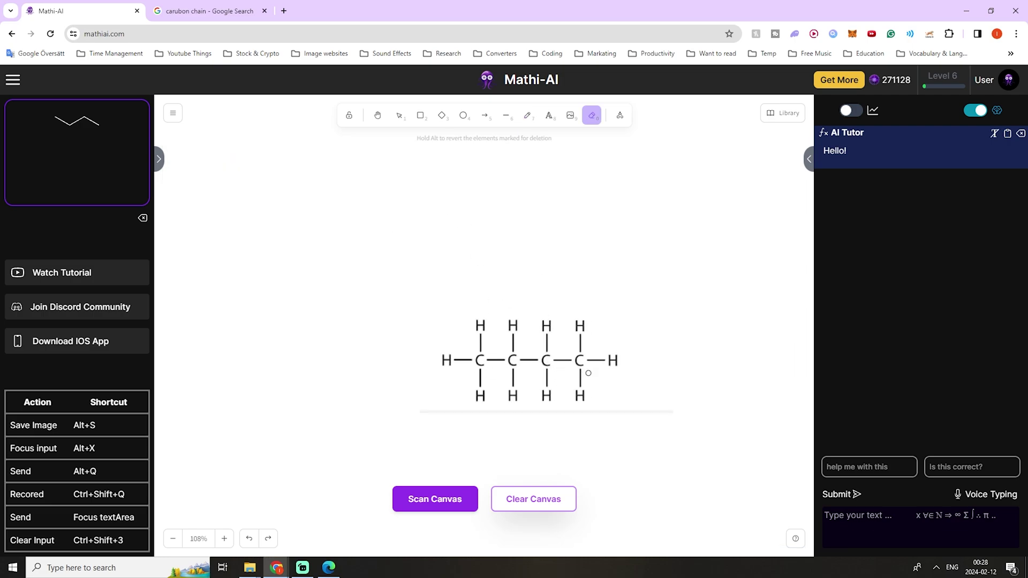
- Dictate a question about the scanned structure to the AI tutor with voice typing
{"action": "left_click", "coordinate": [979, 493]}
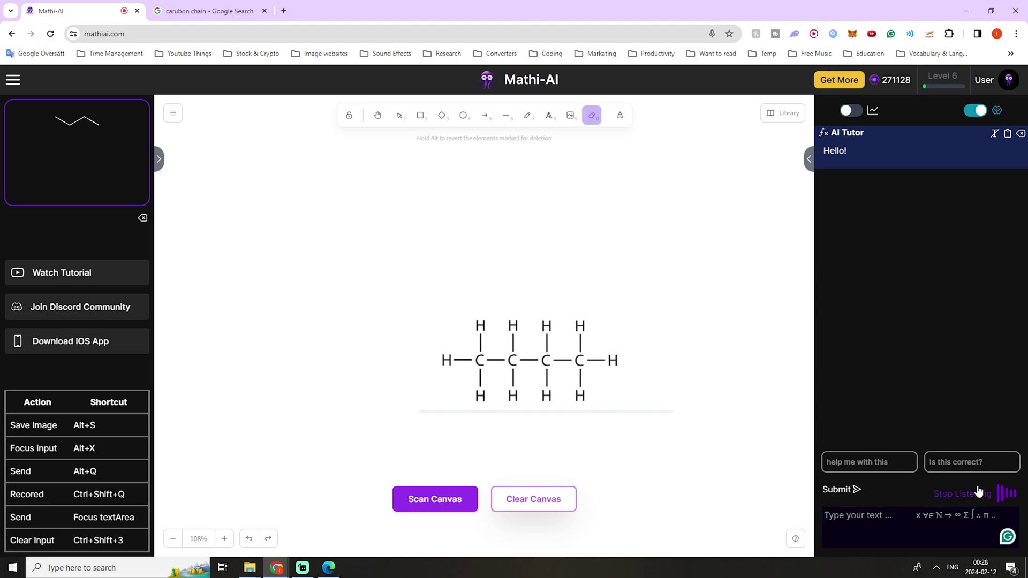
{"action": "left_click", "coordinate": [978, 490]}
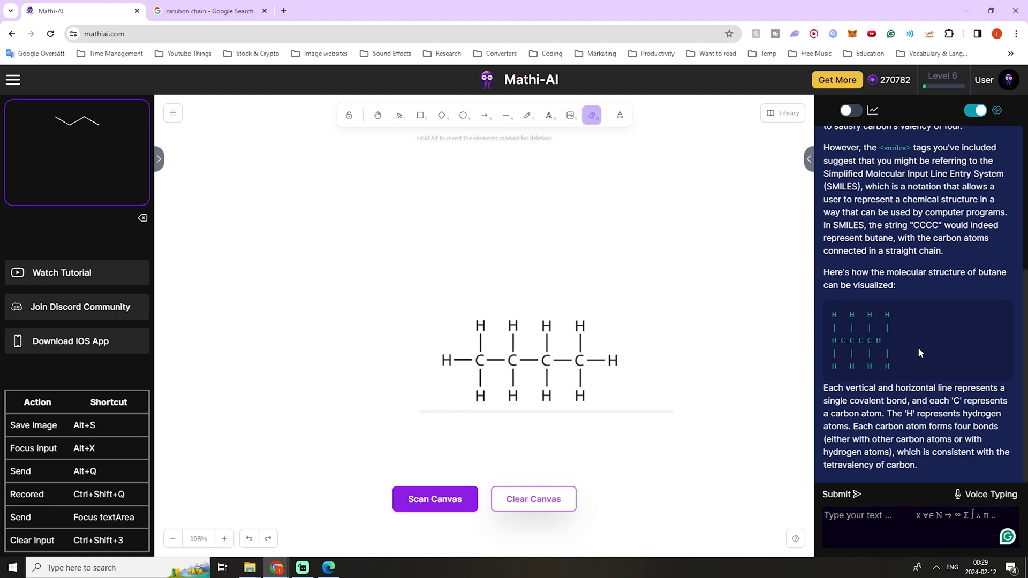
- Highlight the butane structure diagram in the AI tutor's reply to compare it with the canvas, clearing the selection again
{"action": "left_click_drag", "start_coordinate": [895, 368], "coordinate": [839, 320]}
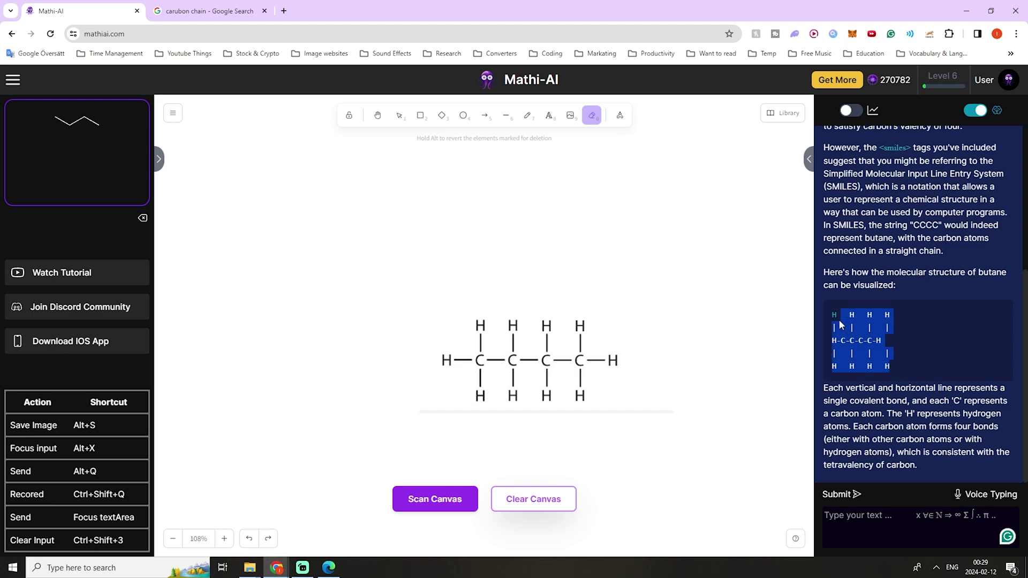
{"action": "left_click", "coordinate": [942, 339]}
{"action": "left_click_drag", "start_coordinate": [894, 369], "coordinate": [902, 329]}
{"action": "left_click", "coordinate": [903, 343]}
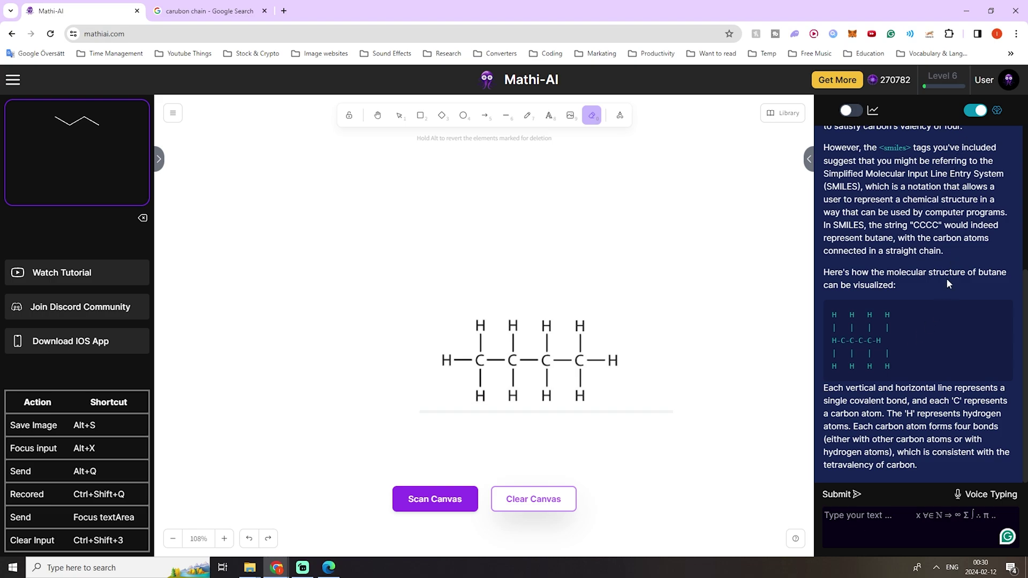
- Reload the room to start fresh and set the AI tutor's Hint Depth Level to High
{"action": "key", "text": "F5"}
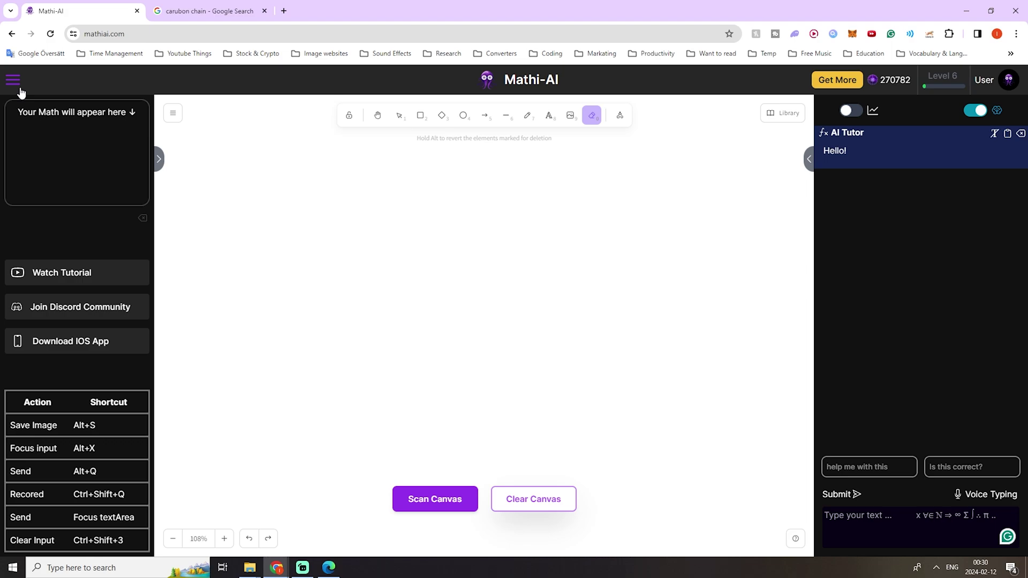
{"action": "left_click", "coordinate": [19, 89]}
{"action": "scroll", "coordinate": [107, 452], "scroll_direction": "down", "scroll_amount": 2}
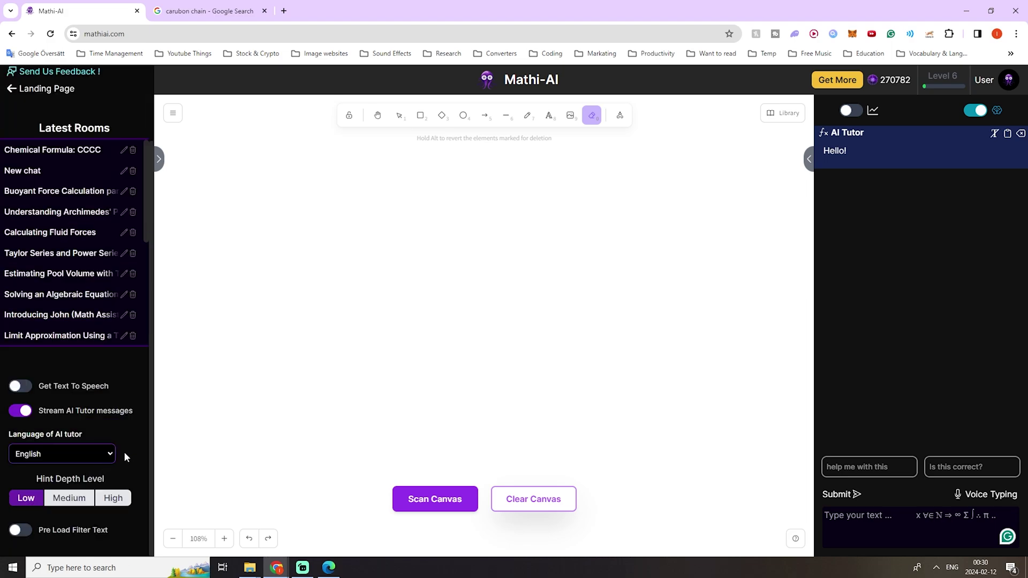
{"action": "left_click", "coordinate": [118, 498]}
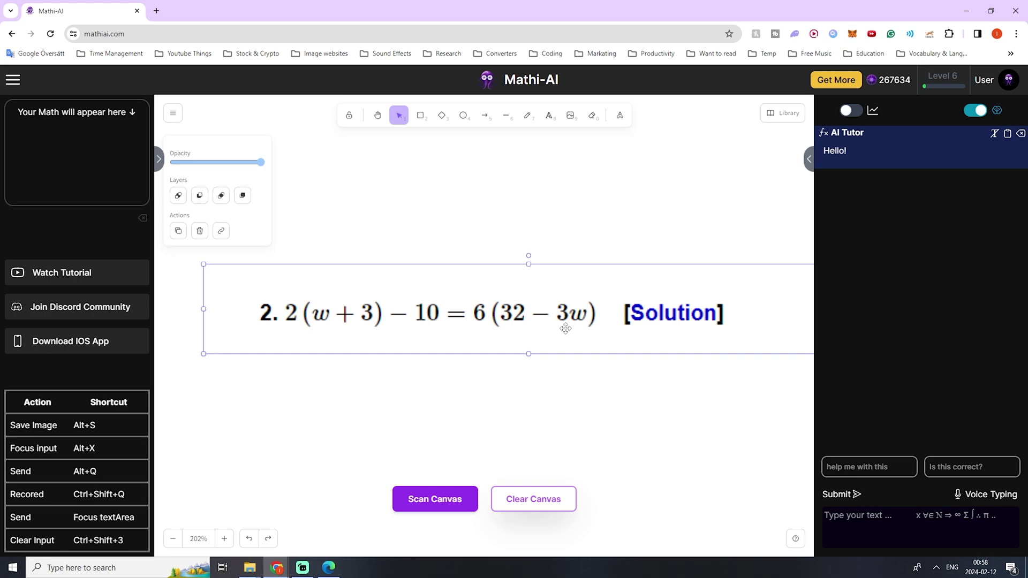
- Scan the equation 2(w + 3) − 10 = 6(32 − 3w) and send the AI tutor the message "Help"
{"action": "left_click", "coordinate": [554, 386]}
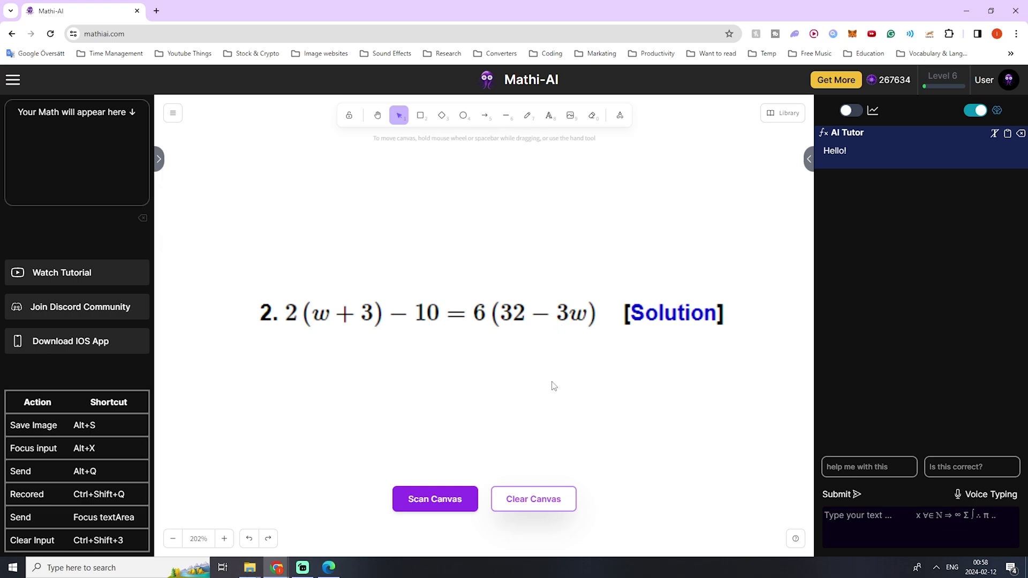
{"action": "left_click", "coordinate": [442, 499]}
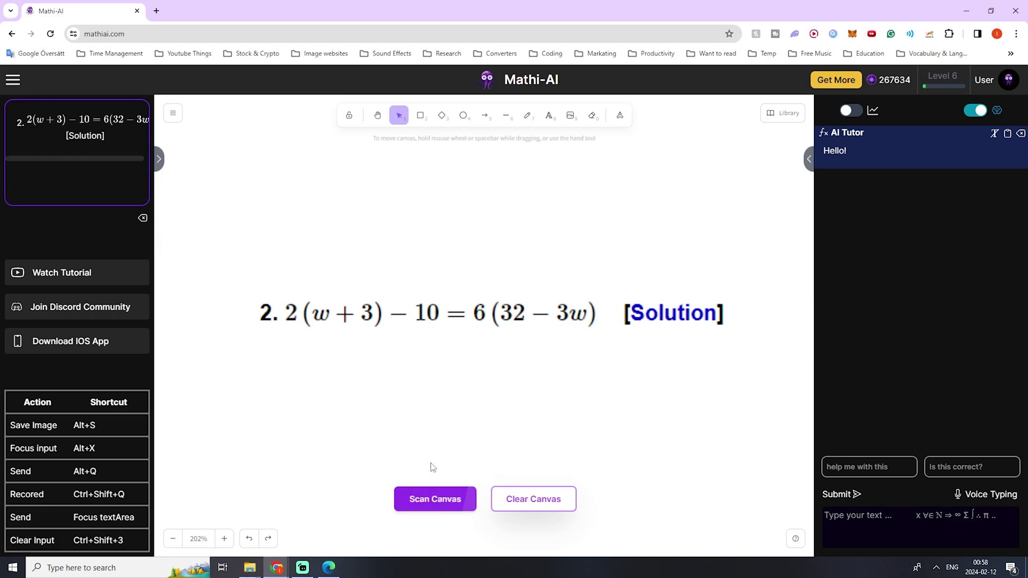
{"action": "left_click", "coordinate": [867, 527]}
{"action": "type", "text": "Help"}
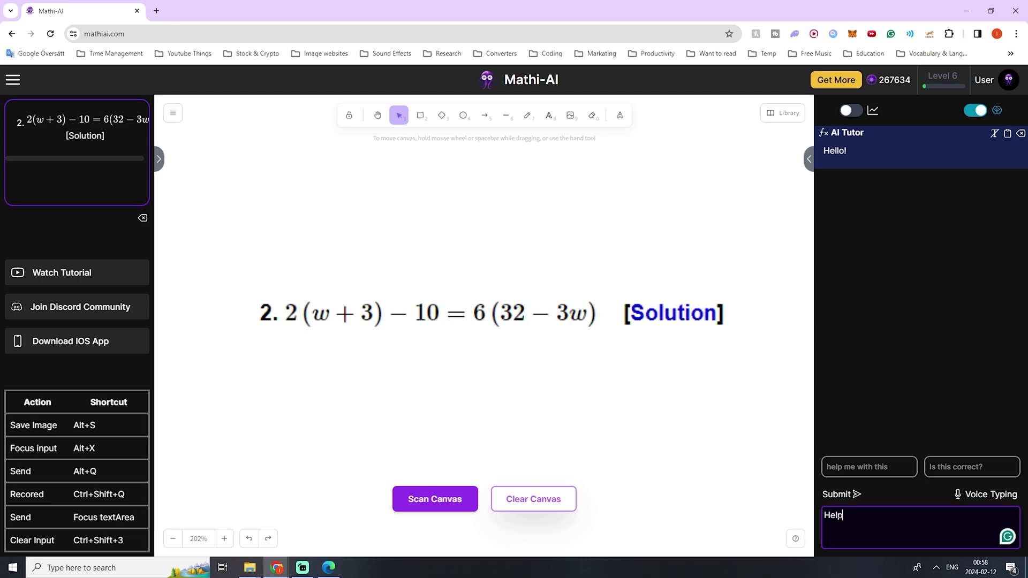
{"action": "key", "text": "Return"}
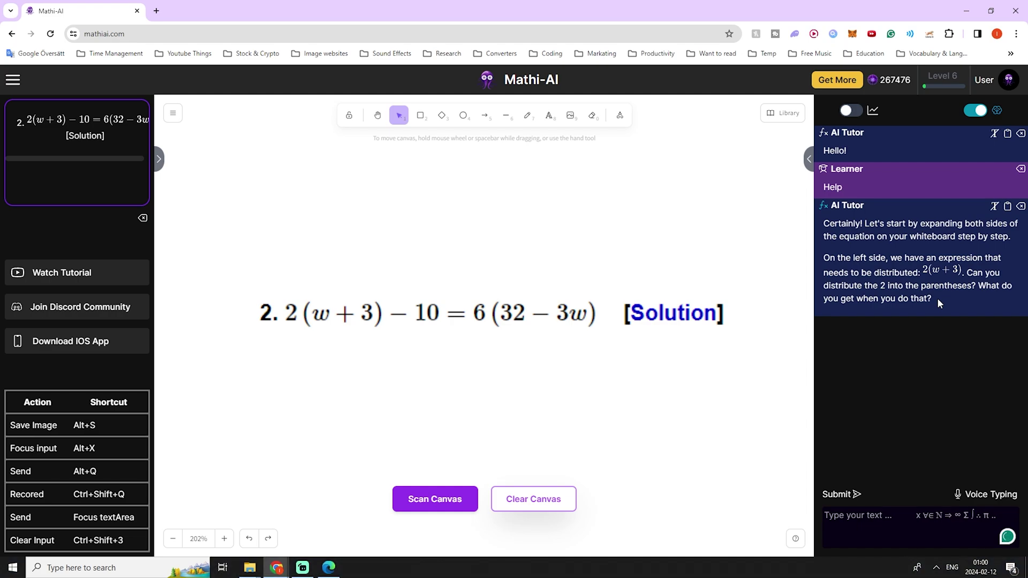
- Handwrite the distributed left side 2w + 6 − 10 below the problem with the Draw tool
{"action": "left_click", "coordinate": [529, 116]}
{"action": "scroll", "coordinate": [535, 225], "scroll_direction": "left", "scroll_amount": 3}
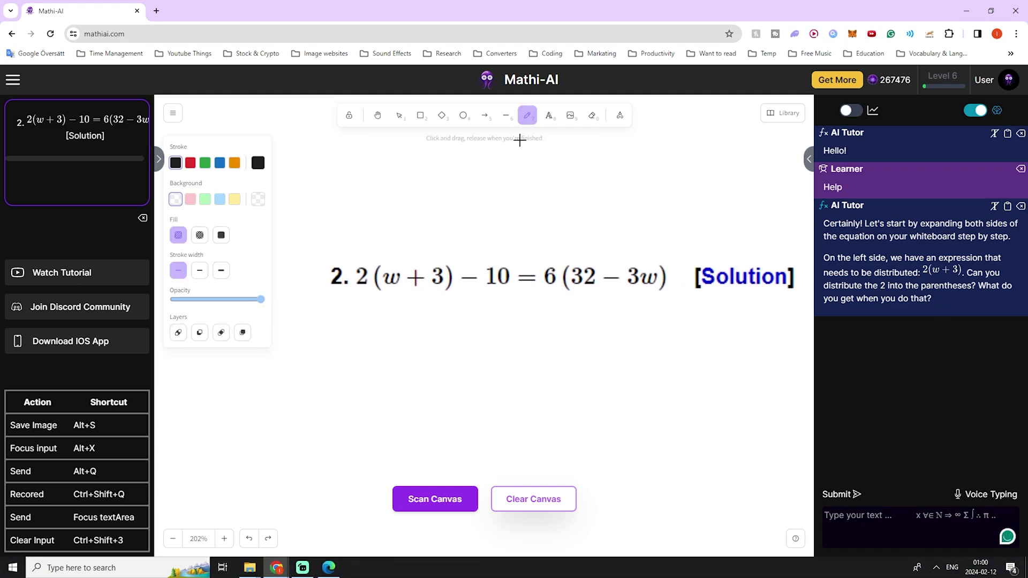
{"action": "scroll", "coordinate": [524, 155], "scroll_direction": "down", "scroll_amount": 2}
{"action": "scroll", "coordinate": [475, 271], "scroll_direction": "up", "scroll_amount": 2}
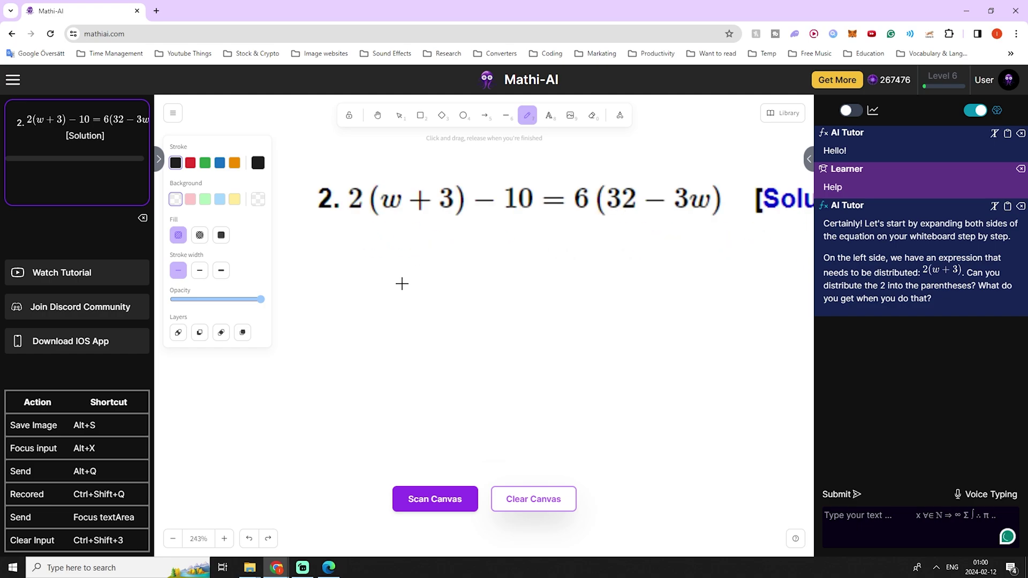
{"action": "mouse_move", "coordinate": [350, 298]}
{"action": "left_mouse_down"}
{"action": "mouse_move", "coordinate": [363, 340]}
{"action": "mouse_move", "coordinate": [397, 352]}
{"action": "left_mouse_up"}
{"action": "scroll", "coordinate": [407, 319], "scroll_direction": "down", "scroll_amount": 2}
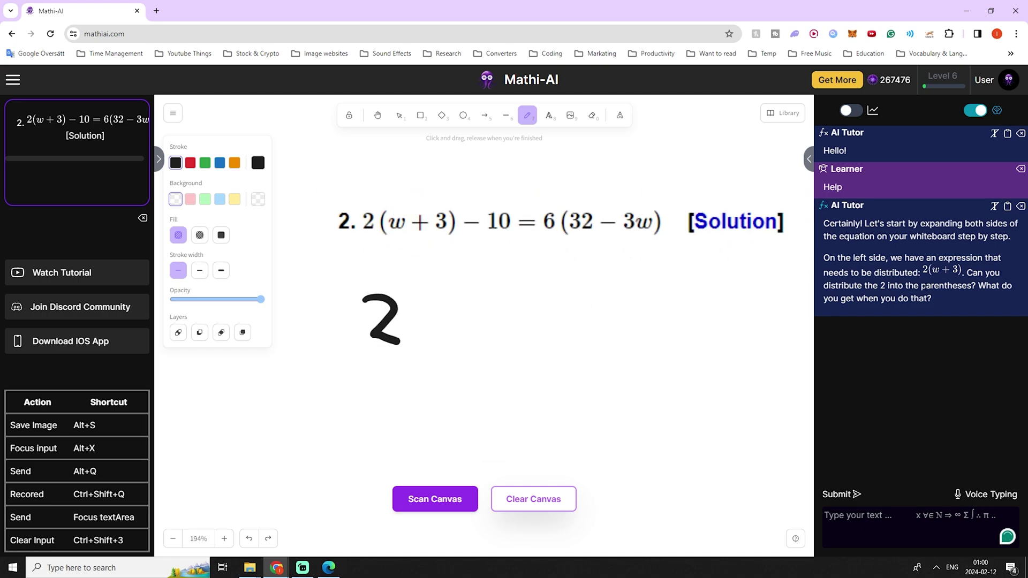
{"action": "scroll", "coordinate": [391, 315], "scroll_direction": "up", "scroll_amount": 3}
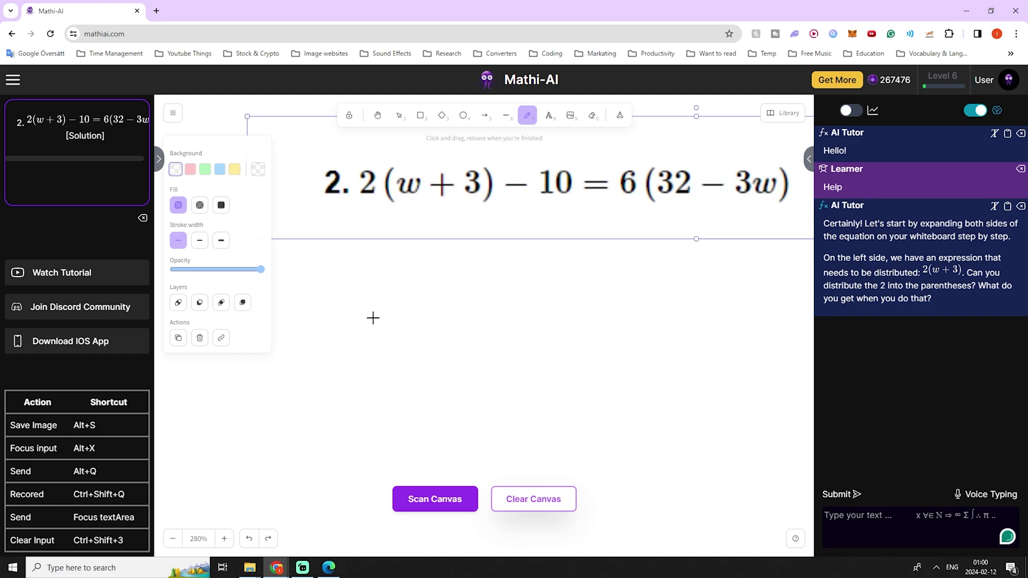
{"action": "left_click_drag", "start_coordinate": [410, 390], "coordinate": [414, 390]}
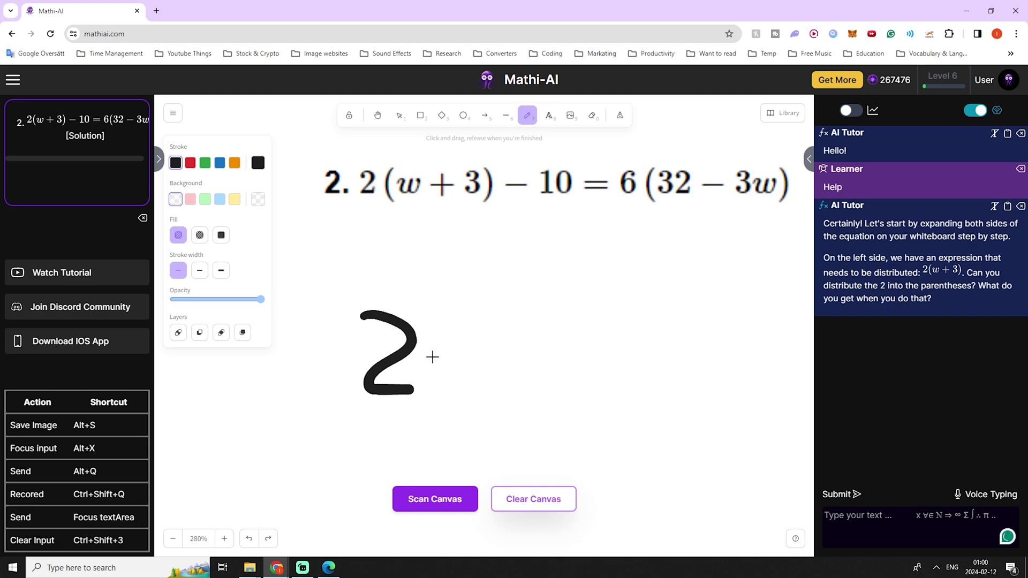
{"action": "mouse_move", "coordinate": [429, 356]}
{"action": "left_mouse_down"}
{"action": "mouse_move", "coordinate": [510, 355]}
{"action": "mouse_move", "coordinate": [498, 388]}
{"action": "left_mouse_up"}
{"action": "scroll", "coordinate": [500, 348], "scroll_direction": "right", "scroll_amount": 3}
{"action": "left_click_drag", "start_coordinate": [477, 359], "coordinate": [524, 358]}
{"action": "scroll", "coordinate": [417, 257], "scroll_direction": "left", "scroll_amount": 2}
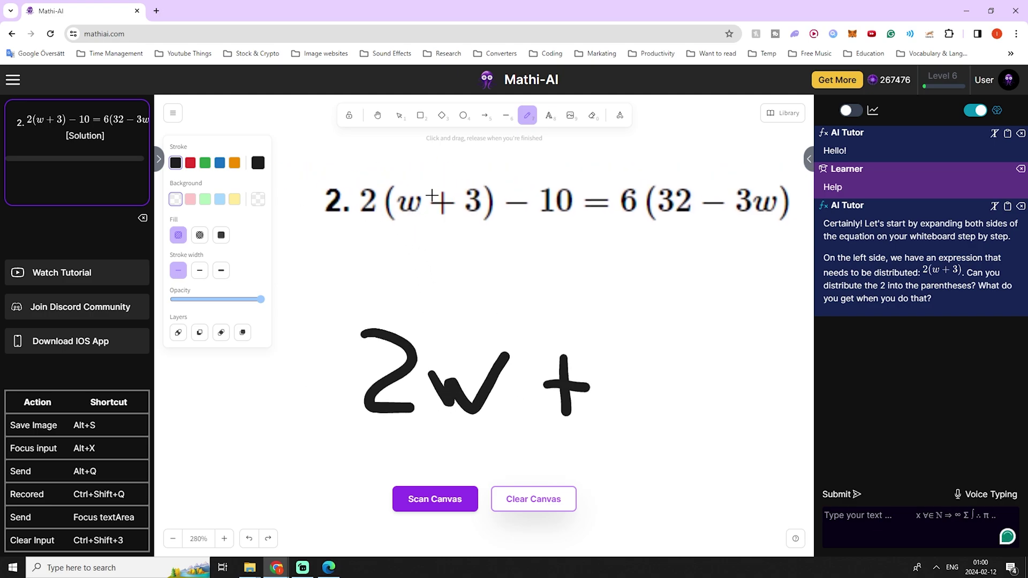
{"action": "scroll", "coordinate": [437, 328], "scroll_direction": "right", "scroll_amount": 1}
{"action": "scroll", "coordinate": [436, 328], "scroll_direction": "right", "scroll_amount": 2}
{"action": "mouse_move", "coordinate": [538, 286]}
{"action": "left_mouse_down"}
{"action": "mouse_move", "coordinate": [524, 334]}
{"action": "mouse_move", "coordinate": [593, 347]}
{"action": "left_mouse_up"}
{"action": "scroll", "coordinate": [525, 353], "scroll_direction": "down", "scroll_amount": 3}
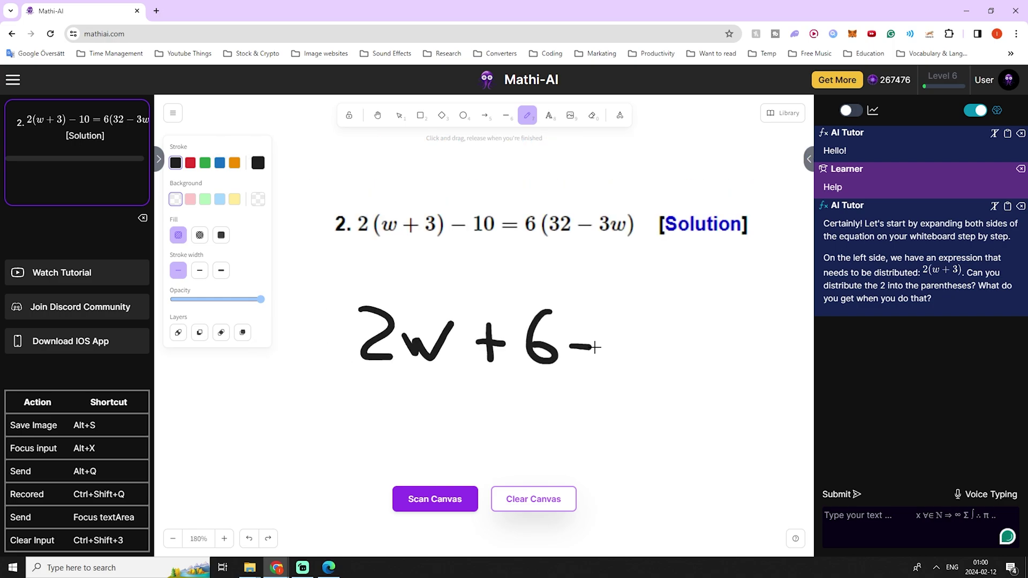
{"action": "left_click_drag", "start_coordinate": [616, 312], "coordinate": [615, 361]}
{"action": "mouse_move", "coordinate": [657, 332]}
{"action": "left_mouse_down"}
{"action": "mouse_move", "coordinate": [658, 346]}
{"action": "mouse_move", "coordinate": [654, 334]}
{"action": "left_mouse_up"}
{"action": "scroll", "coordinate": [592, 368], "scroll_direction": "right", "scroll_amount": 2}
{"action": "mouse_move", "coordinate": [578, 337]}
{"action": "left_mouse_down"}
{"action": "mouse_move", "coordinate": [567, 363]}
{"action": "mouse_move", "coordinate": [579, 343]}
{"action": "left_mouse_up"}
- Continue the handwritten line with = 6(32 − 3w) to complete the equation
{"action": "left_click_drag", "start_coordinate": [610, 362], "coordinate": [645, 348]}
{"action": "left_click_drag", "start_coordinate": [606, 333], "coordinate": [637, 332]}
{"action": "left_click_drag", "start_coordinate": [699, 313], "coordinate": [694, 359]}
{"action": "scroll", "coordinate": [694, 358], "scroll_direction": "right", "scroll_amount": 3}
{"action": "left_click_drag", "start_coordinate": [635, 295], "coordinate": [640, 378]}
{"action": "mouse_move", "coordinate": [664, 331]}
{"action": "left_mouse_down"}
{"action": "mouse_move", "coordinate": [679, 348]}
{"action": "mouse_move", "coordinate": [671, 369]}
{"action": "left_mouse_up"}
{"action": "left_click_drag", "start_coordinate": [702, 336], "coordinate": [748, 365]}
{"action": "scroll", "coordinate": [747, 365], "scroll_direction": "right", "scroll_amount": 3}
{"action": "left_click_drag", "start_coordinate": [659, 349], "coordinate": [682, 344]}
{"action": "left_click_drag", "start_coordinate": [691, 325], "coordinate": [710, 366]}
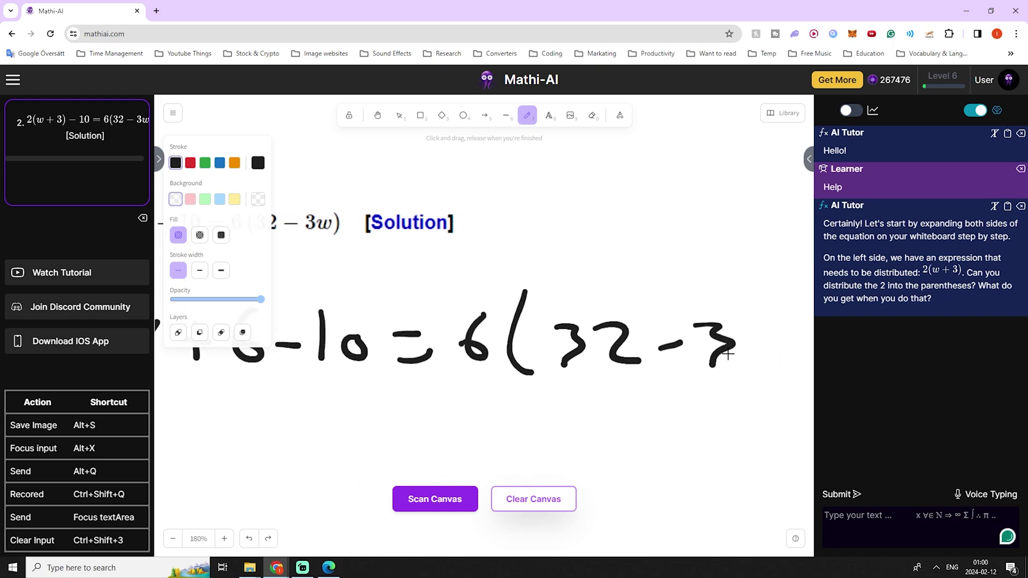
{"action": "mouse_move", "coordinate": [738, 333]}
{"action": "left_mouse_down"}
{"action": "mouse_move", "coordinate": [803, 324]}
{"action": "mouse_move", "coordinate": [753, 358]}
{"action": "mouse_move", "coordinate": [785, 325]}
{"action": "left_mouse_up"}
{"action": "key", "text": "ctrl+z"}
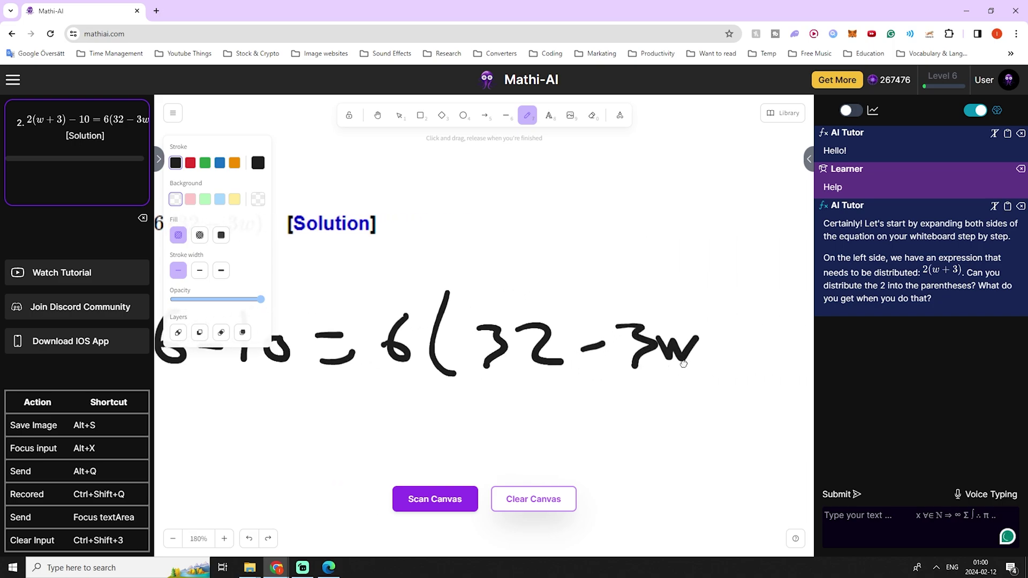
{"action": "scroll", "coordinate": [785, 325], "scroll_direction": "right", "scroll_amount": 2}
{"action": "left_click_drag", "start_coordinate": [718, 309], "coordinate": [712, 370]}
- Frame the whole handwritten equation with a rectangle
{"action": "scroll", "coordinate": [711, 370], "scroll_direction": "down", "scroll_amount": 5, "text": "ctrl"}
{"action": "left_click", "coordinate": [420, 115]}
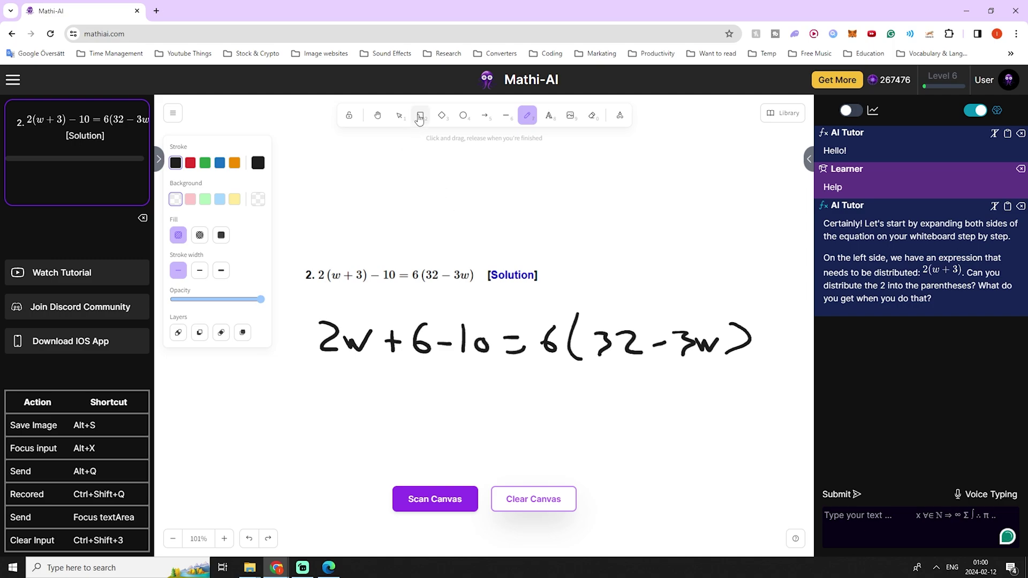
{"action": "mouse_move", "coordinate": [297, 307]}
{"action": "left_mouse_down"}
{"action": "mouse_move", "coordinate": [734, 394]}
{"action": "mouse_move", "coordinate": [782, 391]}
{"action": "left_mouse_up"}
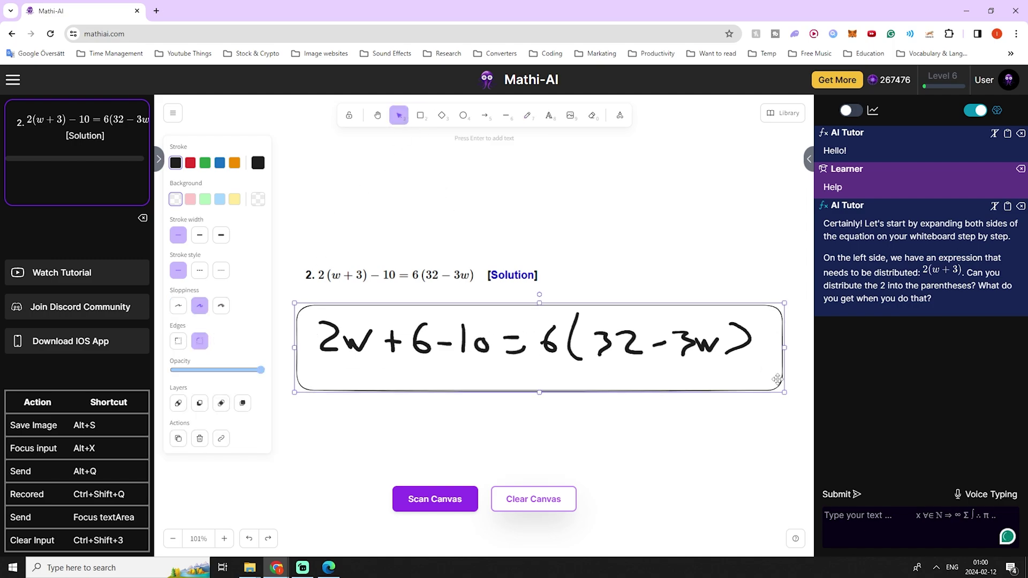
- Scan the handwritten equation and ask the AI tutor by voice typing "Did I distribute the two correctly?"
{"action": "left_click", "coordinate": [434, 499]}
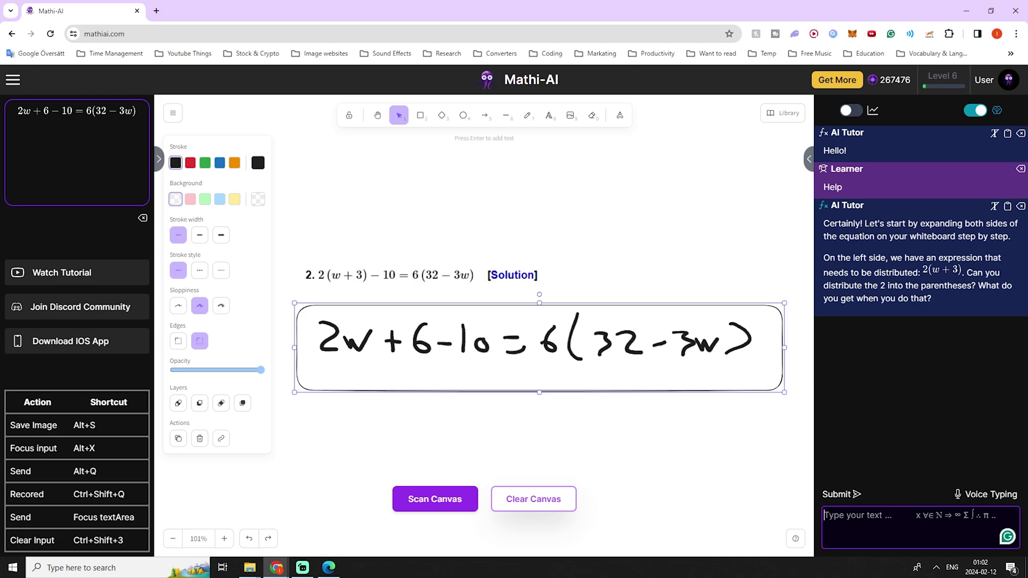
{"action": "left_click", "coordinate": [970, 495]}
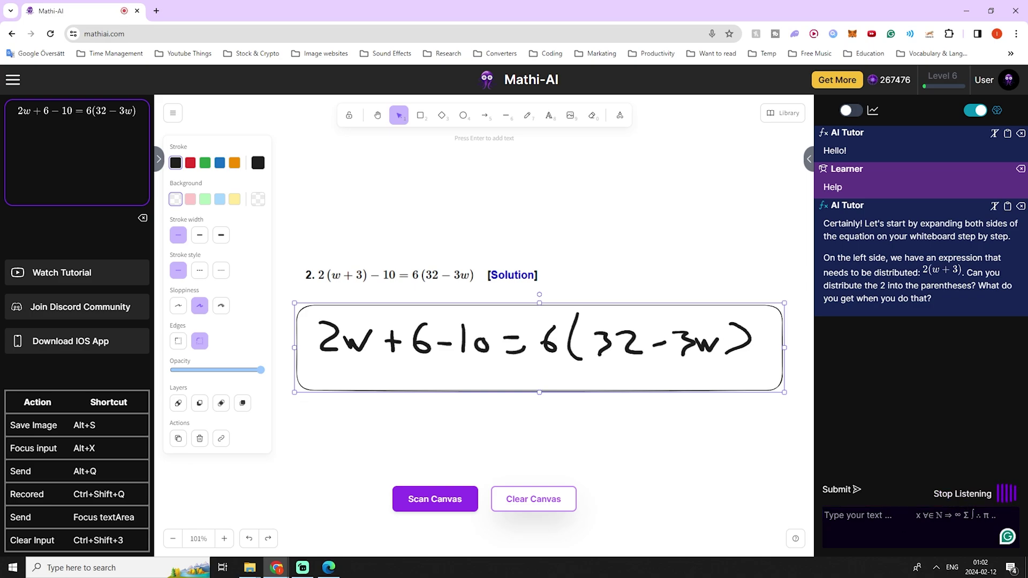
{"action": "left_click", "coordinate": [962, 493]}
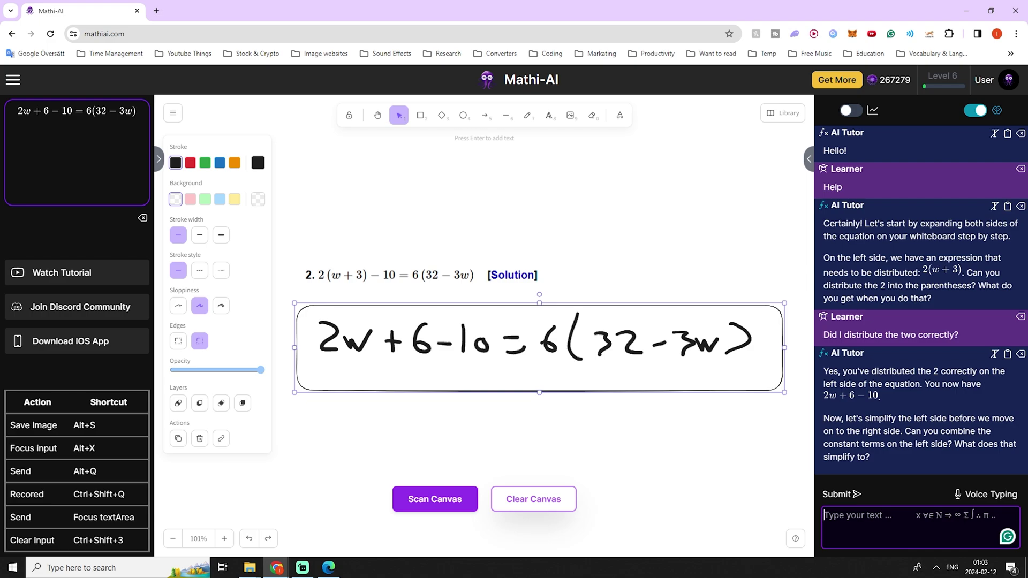
- Extend the rectangle downward to make writing space below the handwritten equation, leaving the Draw tool again
{"action": "scroll", "coordinate": [585, 404], "scroll_direction": "left", "scroll_amount": 2}
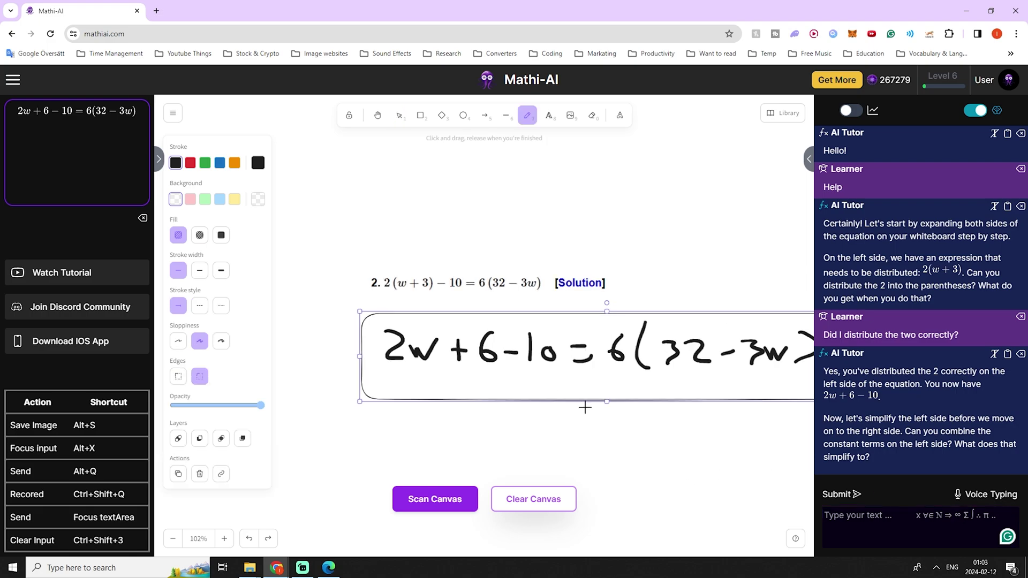
{"action": "left_click_drag", "start_coordinate": [607, 403], "coordinate": [606, 470]}
{"action": "key", "text": "7"}
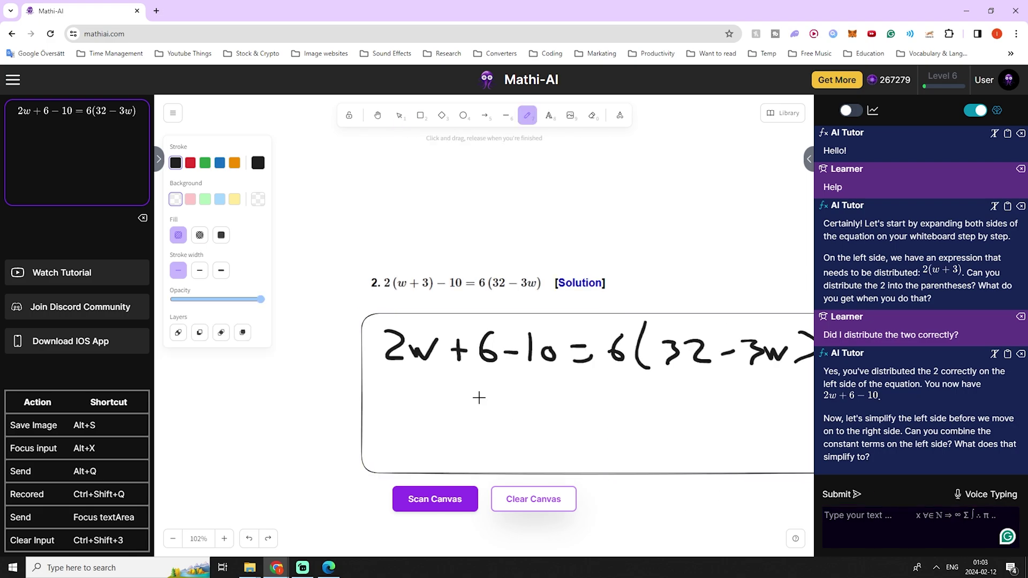
{"action": "scroll", "coordinate": [461, 419], "scroll_direction": "up", "scroll_amount": 2}
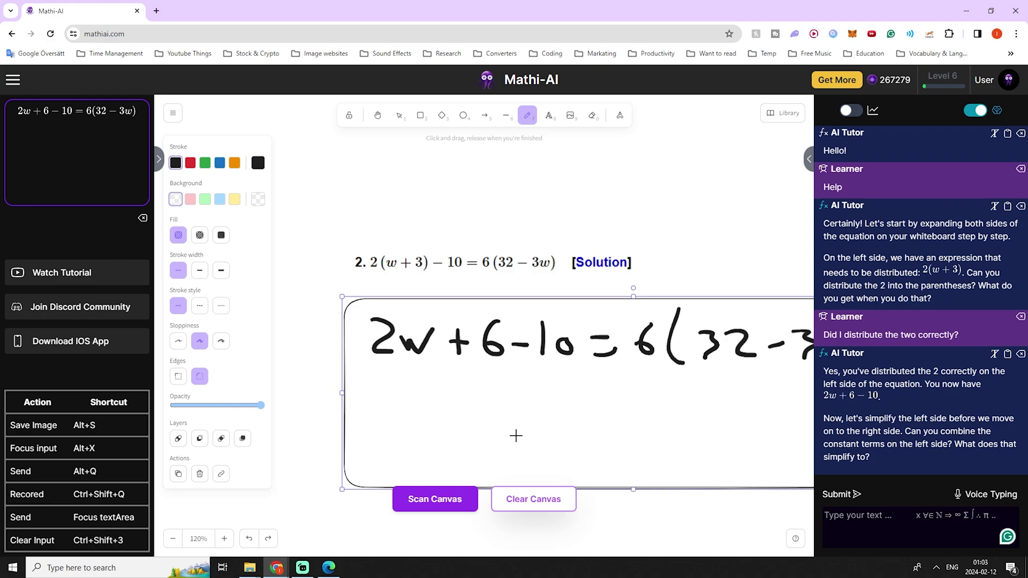
{"action": "scroll", "coordinate": [515, 435], "scroll_direction": "down", "scroll_amount": 3}
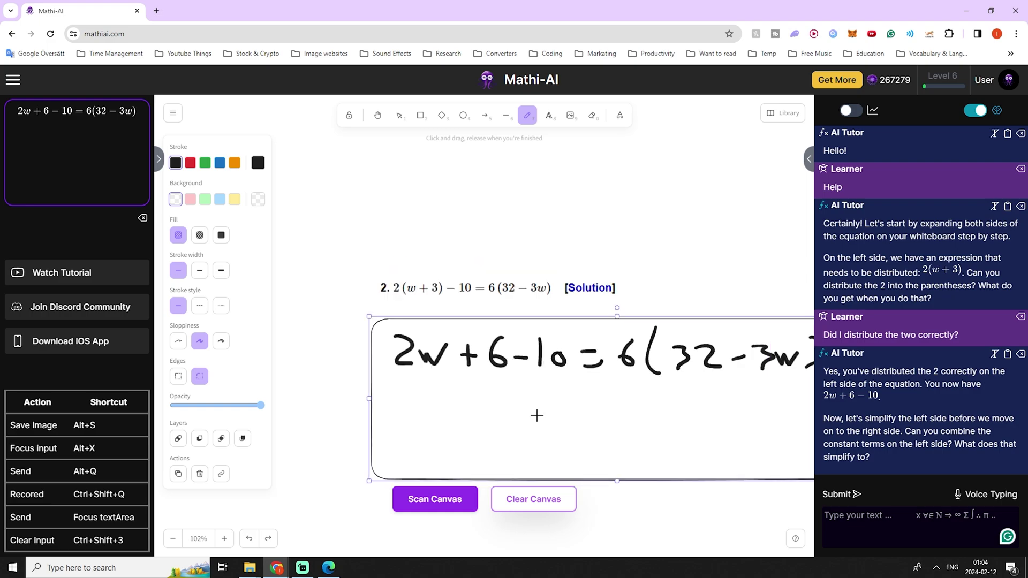
{"action": "scroll", "coordinate": [537, 415], "scroll_direction": "down", "scroll_amount": 3}
{"action": "key", "text": "Escape"}
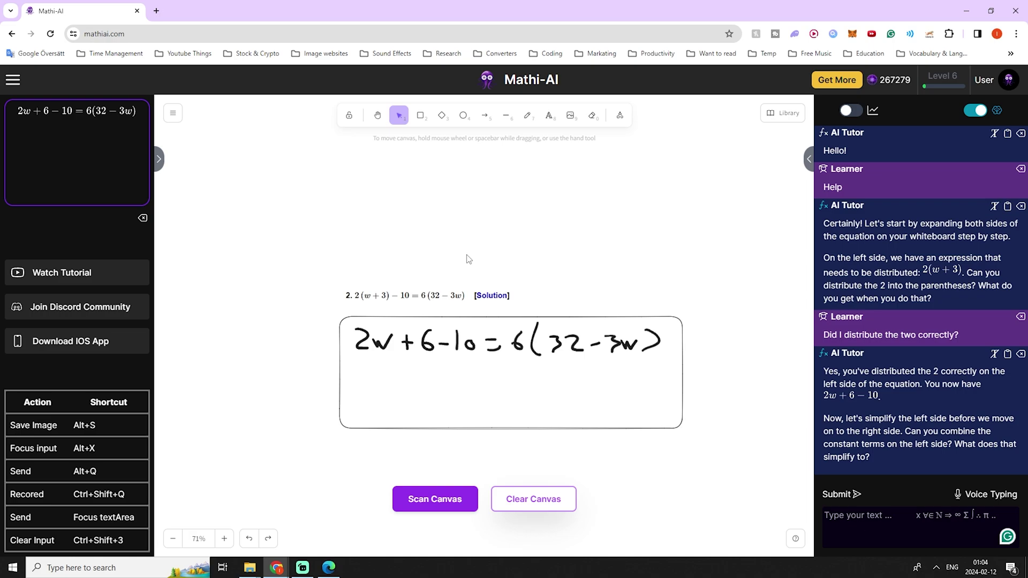
- Set the AI tutor's Hint Depth Level to Low in the room settings
{"action": "left_click", "coordinate": [12, 82]}
{"action": "scroll", "coordinate": [124, 461], "scroll_direction": "down", "scroll_amount": 2}
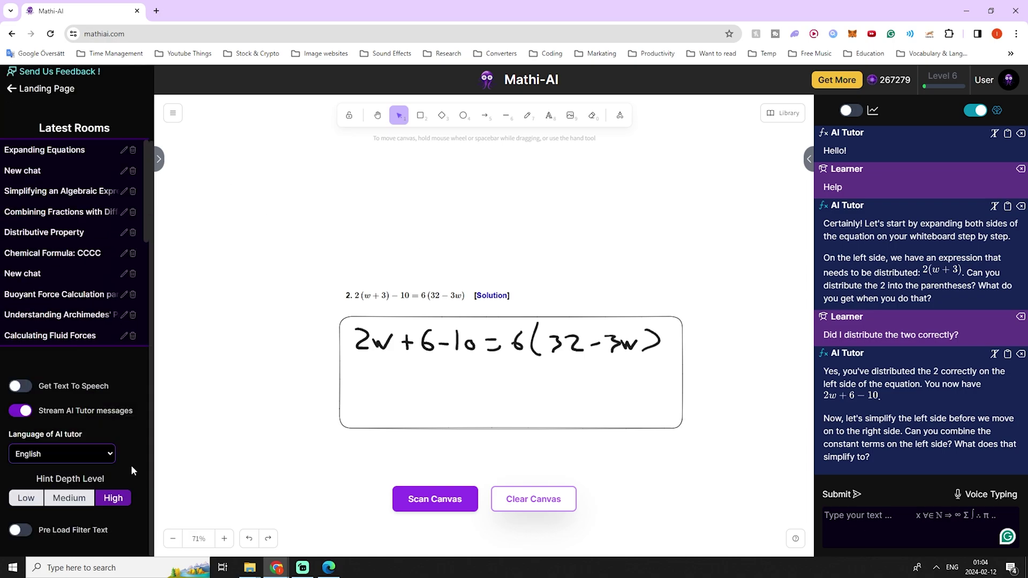
{"action": "left_click", "coordinate": [26, 498]}
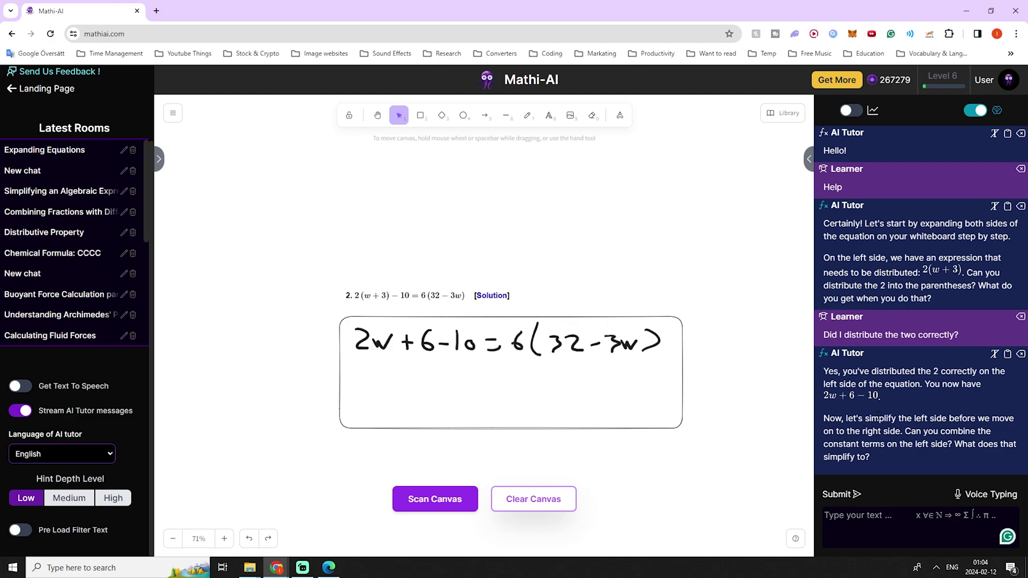
- Send the AI tutor the message "Hello" and cancel its reply while it is still streaming
{"action": "left_click", "coordinate": [910, 528]}
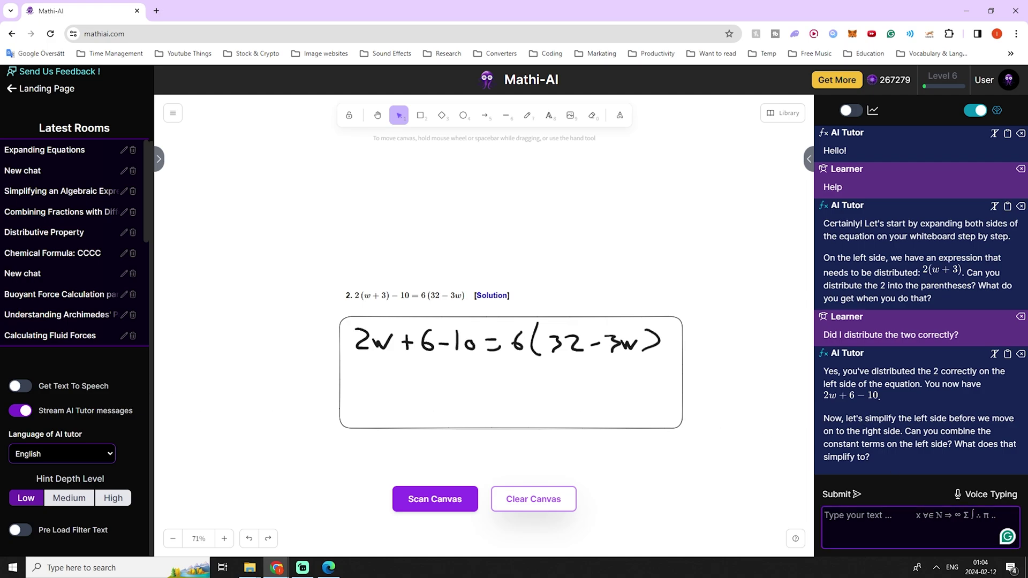
{"action": "type", "text": "Hello"}
{"action": "key", "text": "Return"}
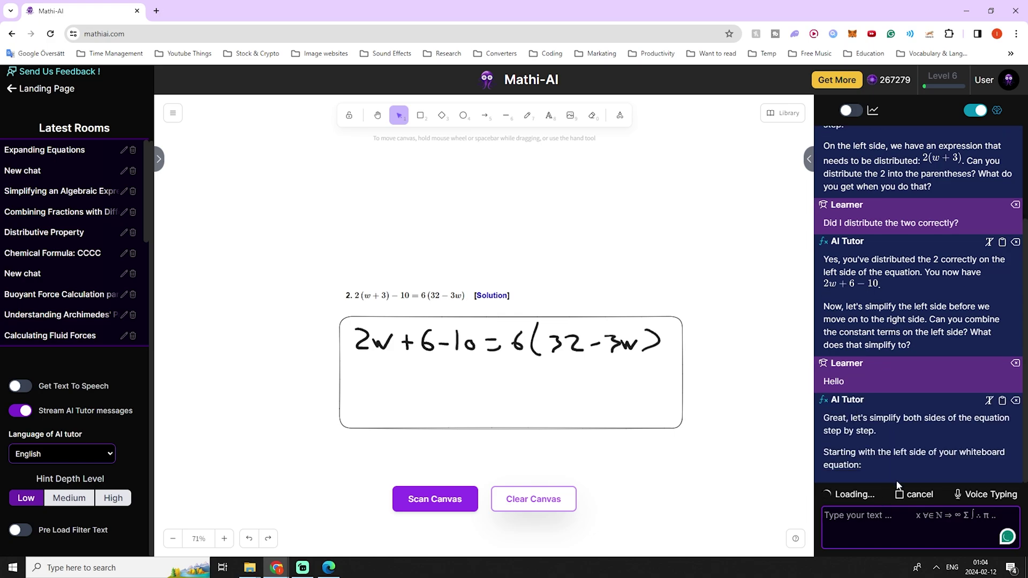
{"action": "left_click", "coordinate": [920, 495]}
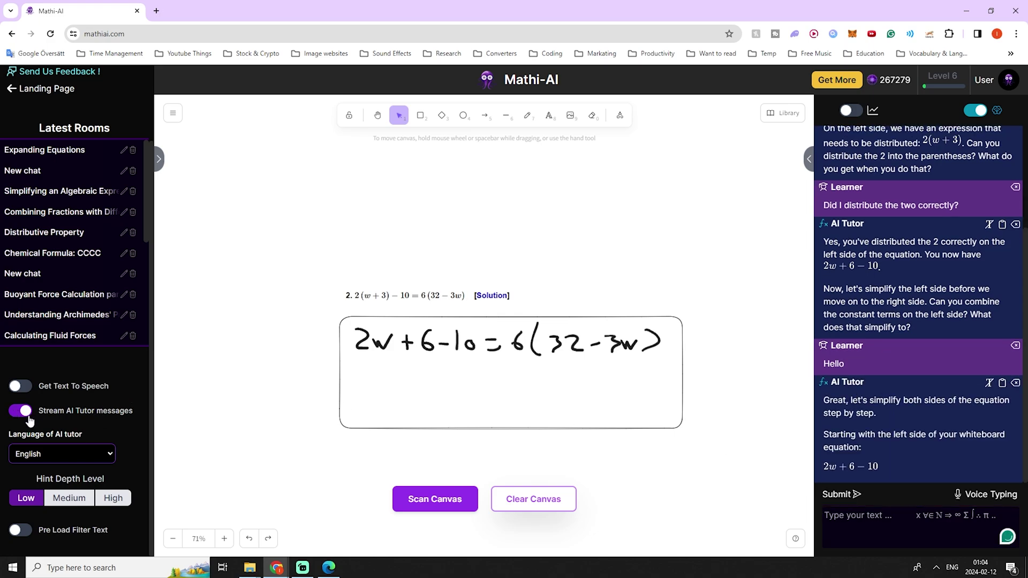
- Turn off Stream AI Tutor messages and send the message "Hello" again
{"action": "left_click", "coordinate": [28, 417]}
{"action": "left_click", "coordinate": [910, 527]}
{"action": "type", "text": "Hello"}
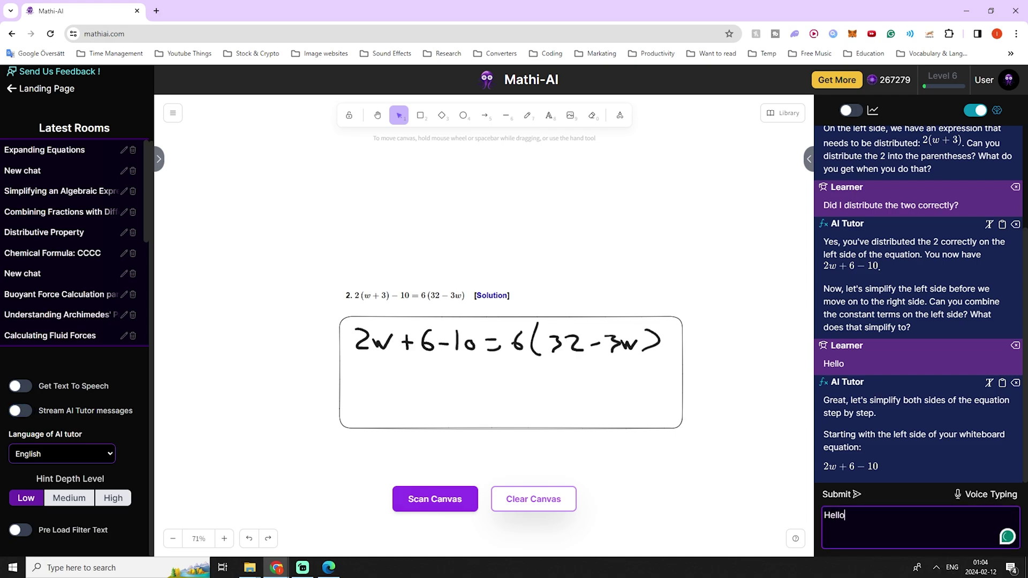
{"action": "key", "text": "Return"}
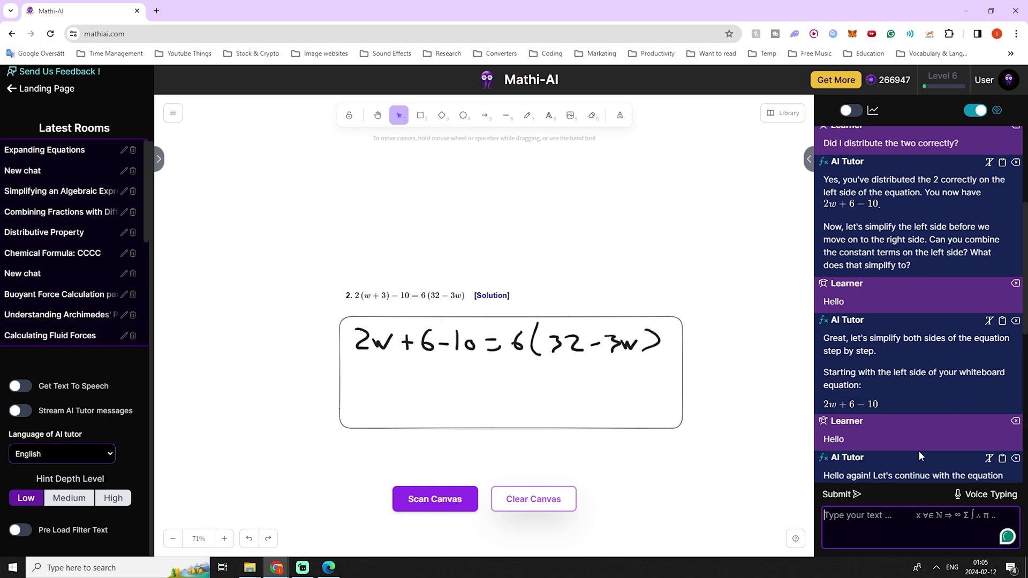
- Read through the AI tutor's full reply and turn Stream AI Tutor messages back on
{"action": "scroll", "coordinate": [920, 444], "scroll_direction": "down", "scroll_amount": 5}
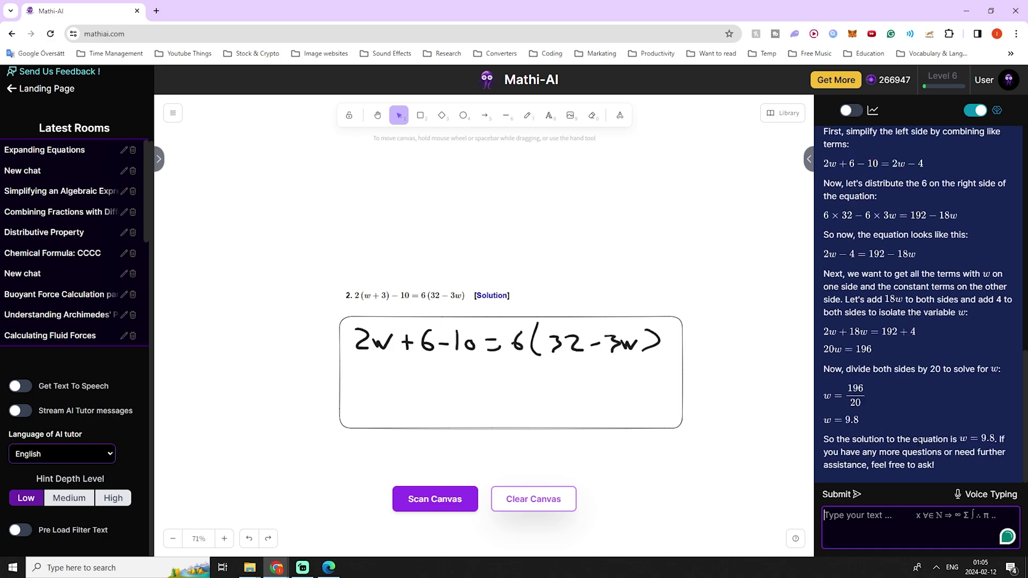
{"action": "scroll", "coordinate": [917, 448], "scroll_direction": "up", "scroll_amount": 10}
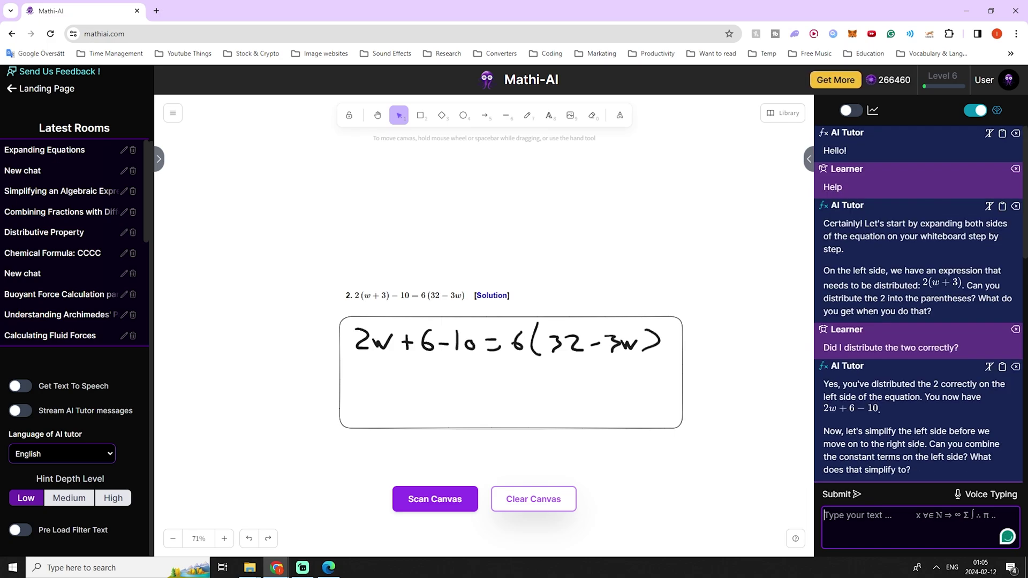
{"action": "left_click", "coordinate": [25, 413]}
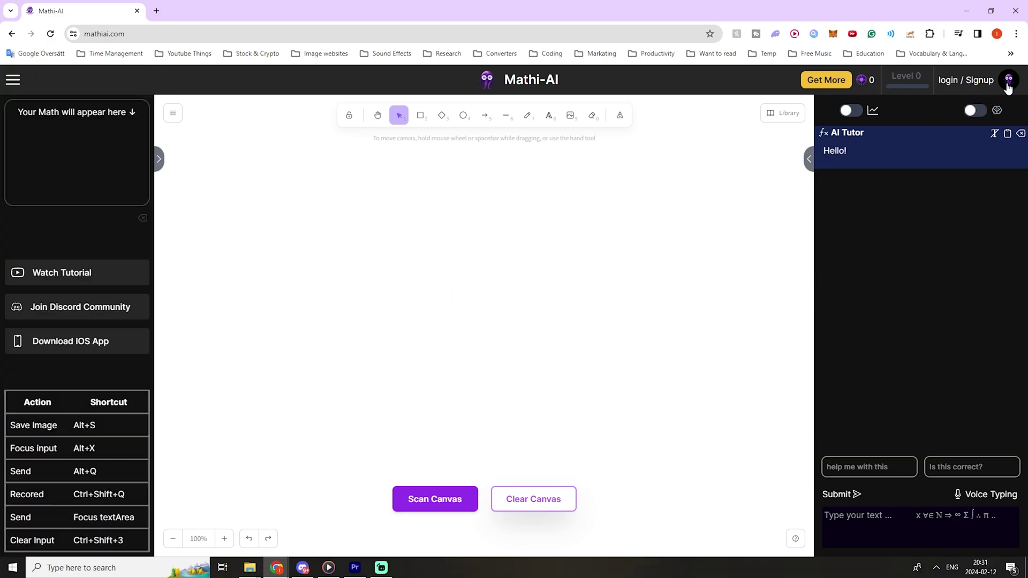
- Open the pricing page to view the subscription plans and look at the Mathi-AI mobile app's App Store page
{"action": "left_click", "coordinate": [1007, 84]}
{"action": "left_click", "coordinate": [942, 138]}
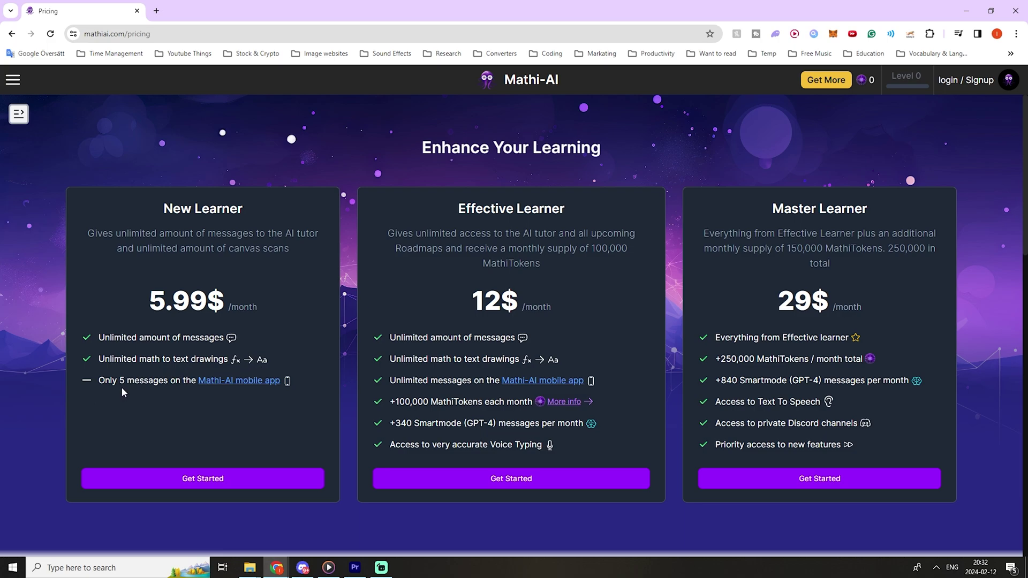
{"action": "key", "text": "alt+Tab"}
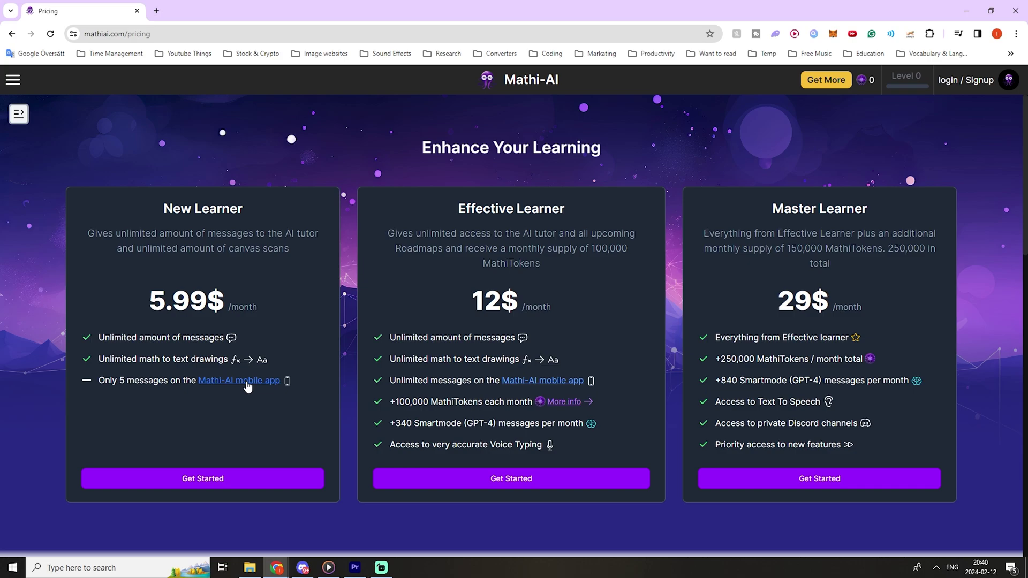
{"action": "left_click", "coordinate": [245, 384]}
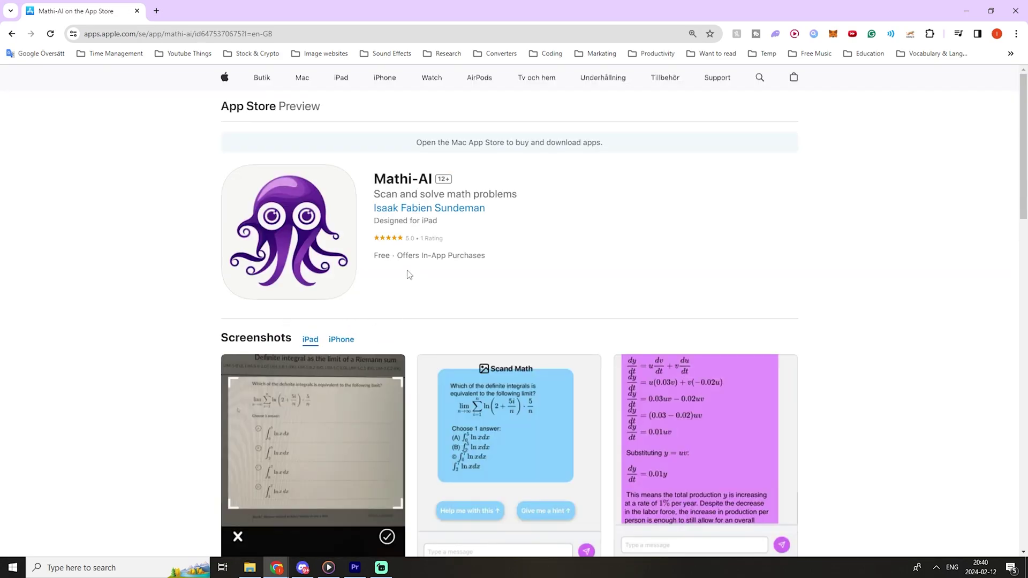
{"action": "scroll", "coordinate": [397, 272], "scroll_direction": "down", "scroll_amount": 5}
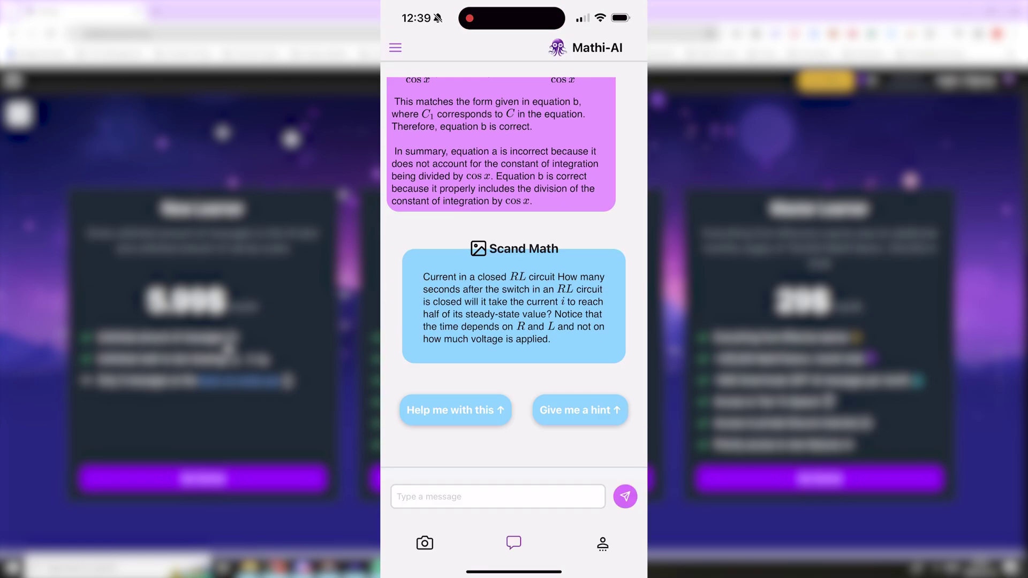
- In the Mathi-AI mobile app, request help with the scanned RL circuit problem and select the login form's email or phone field
{"action": "left_click", "coordinate": [452, 408]}
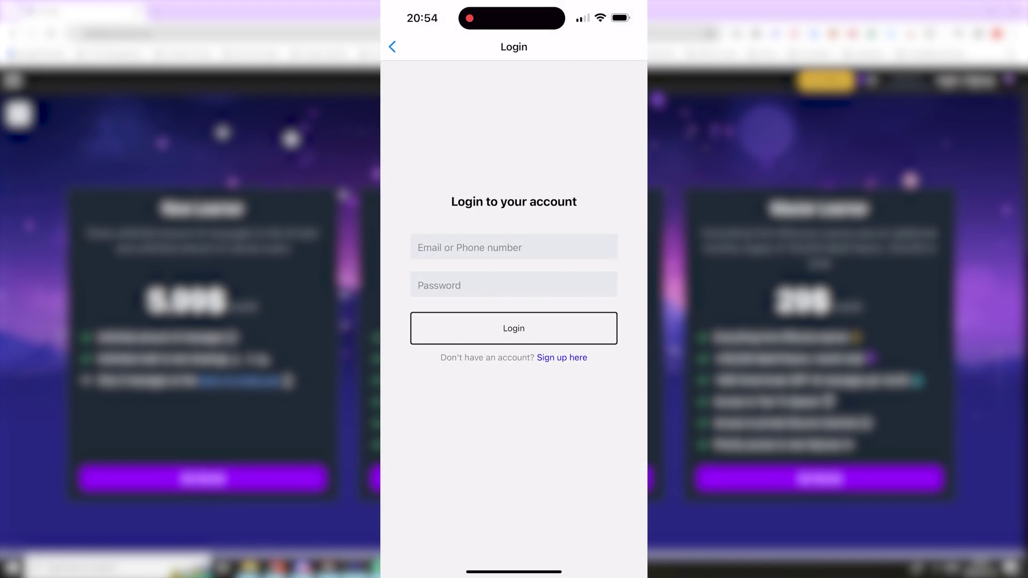
{"action": "left_click", "coordinate": [514, 247]}
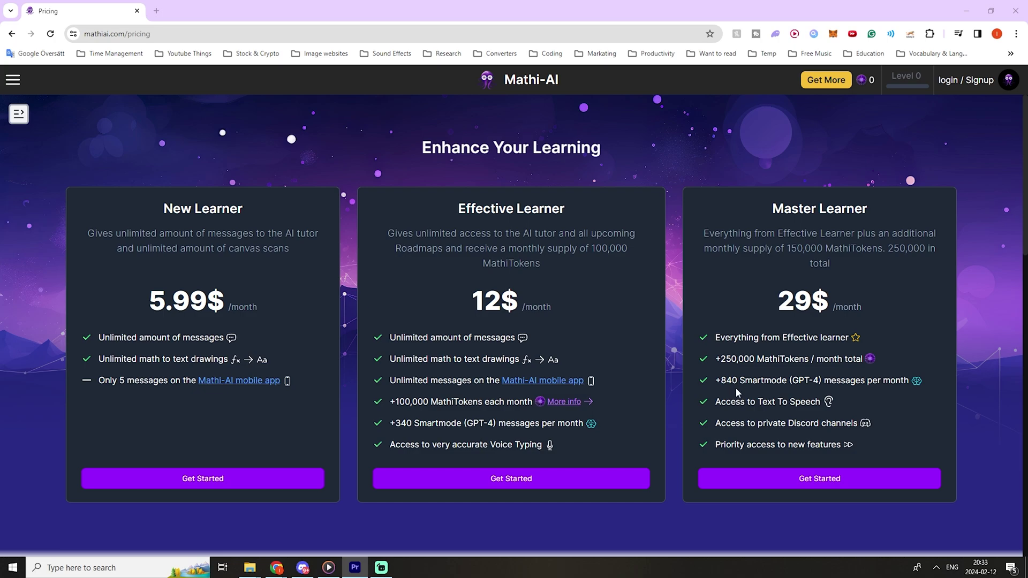
- On the pricing page, highlight the Master Learner plan's Smartmode message allowance, clear the selection and open the MathiTokens purchase section
{"action": "left_click_drag", "start_coordinate": [722, 383], "coordinate": [764, 384]}
{"action": "left_click", "coordinate": [756, 397]}
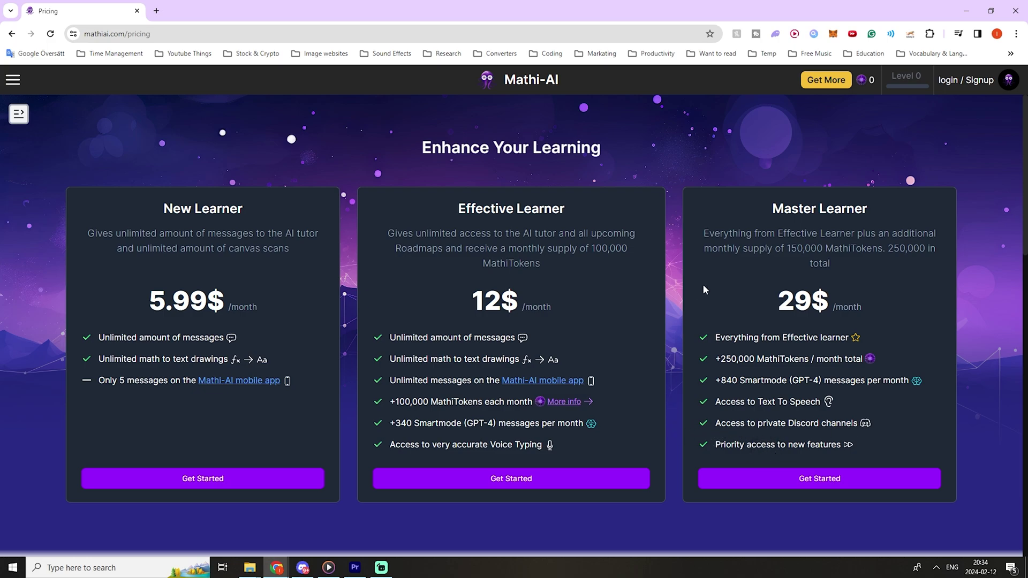
{"action": "left_click", "coordinate": [823, 86]}
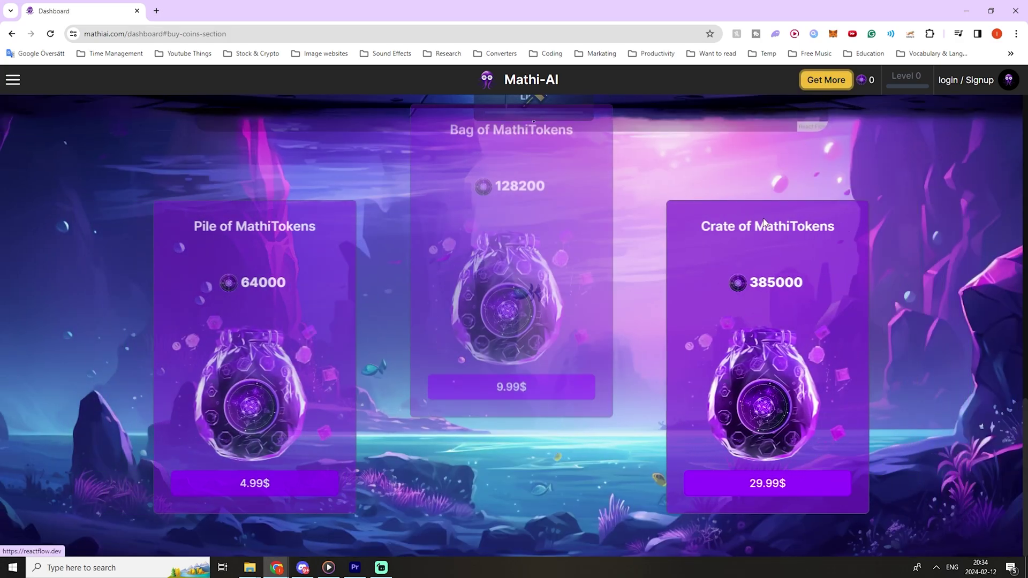